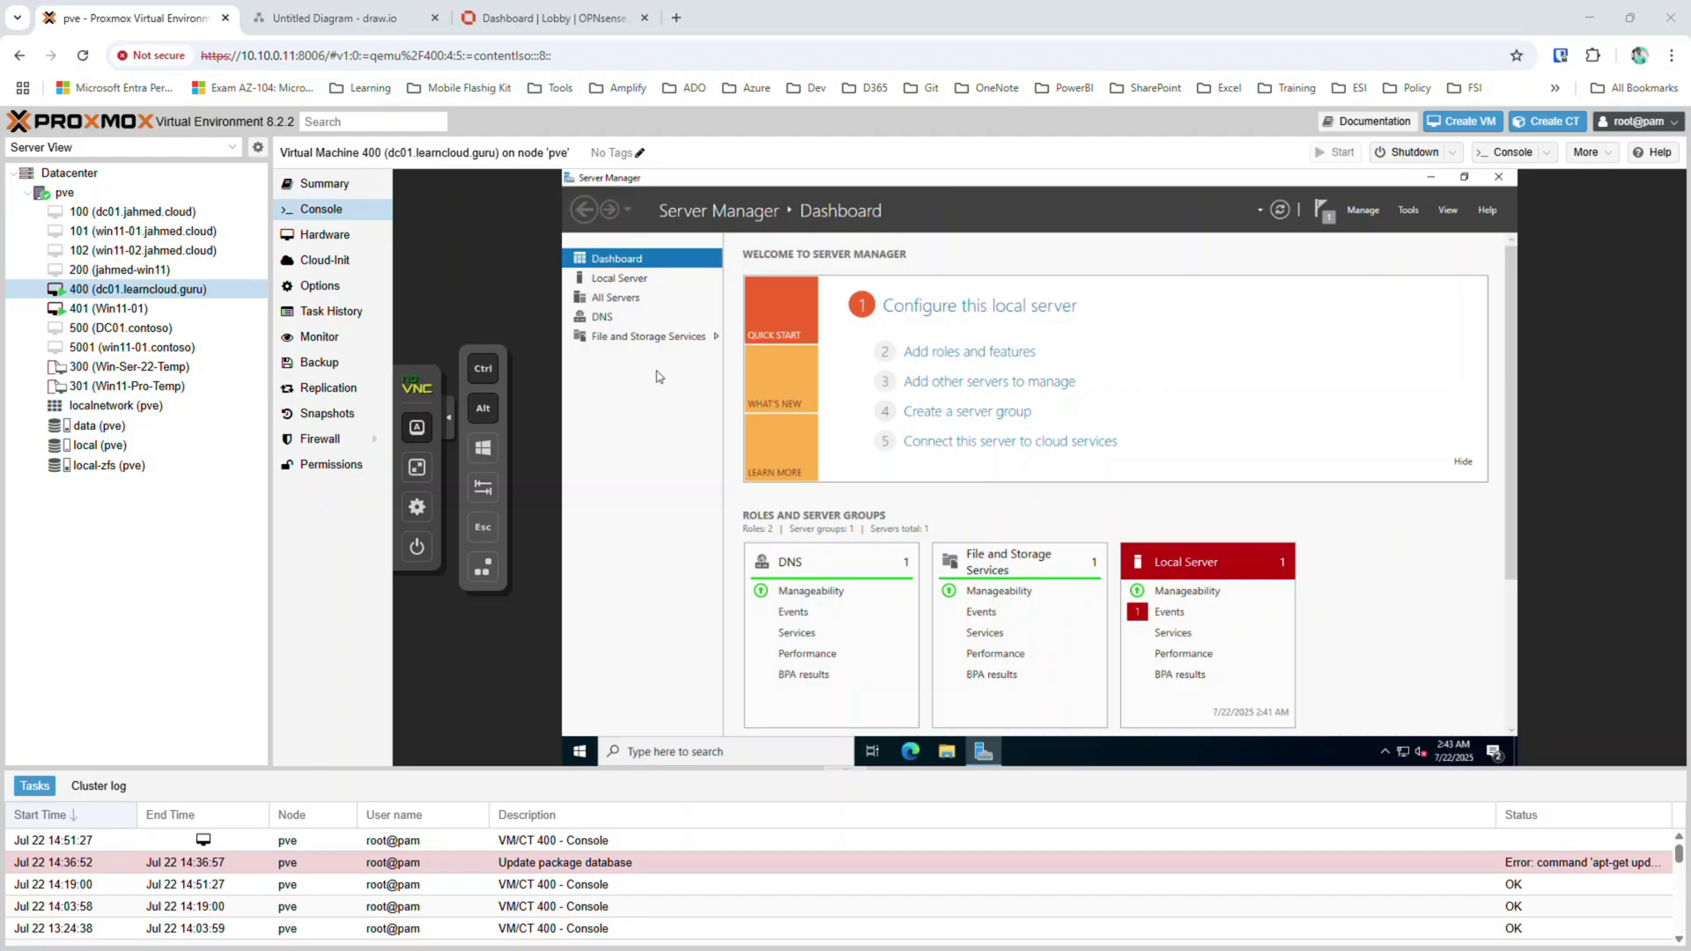
# Open the properties of the server's Ethernet adapter from the local server's network connections.
pyautogui.click(621, 280)
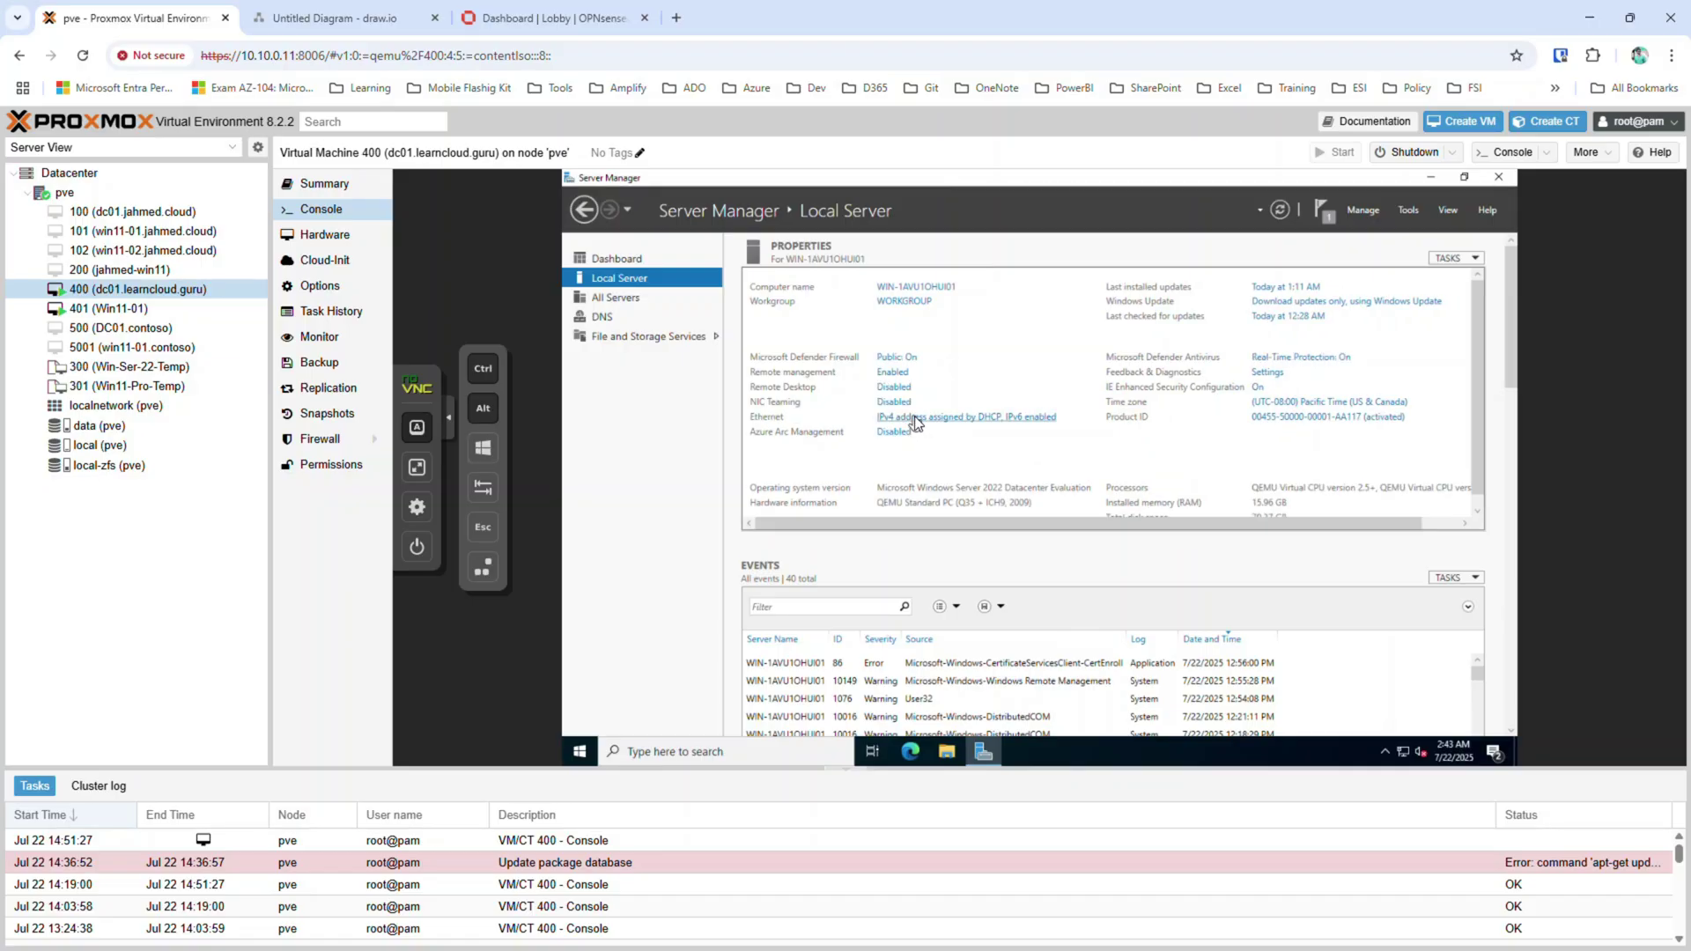
pyautogui.click(916, 424)
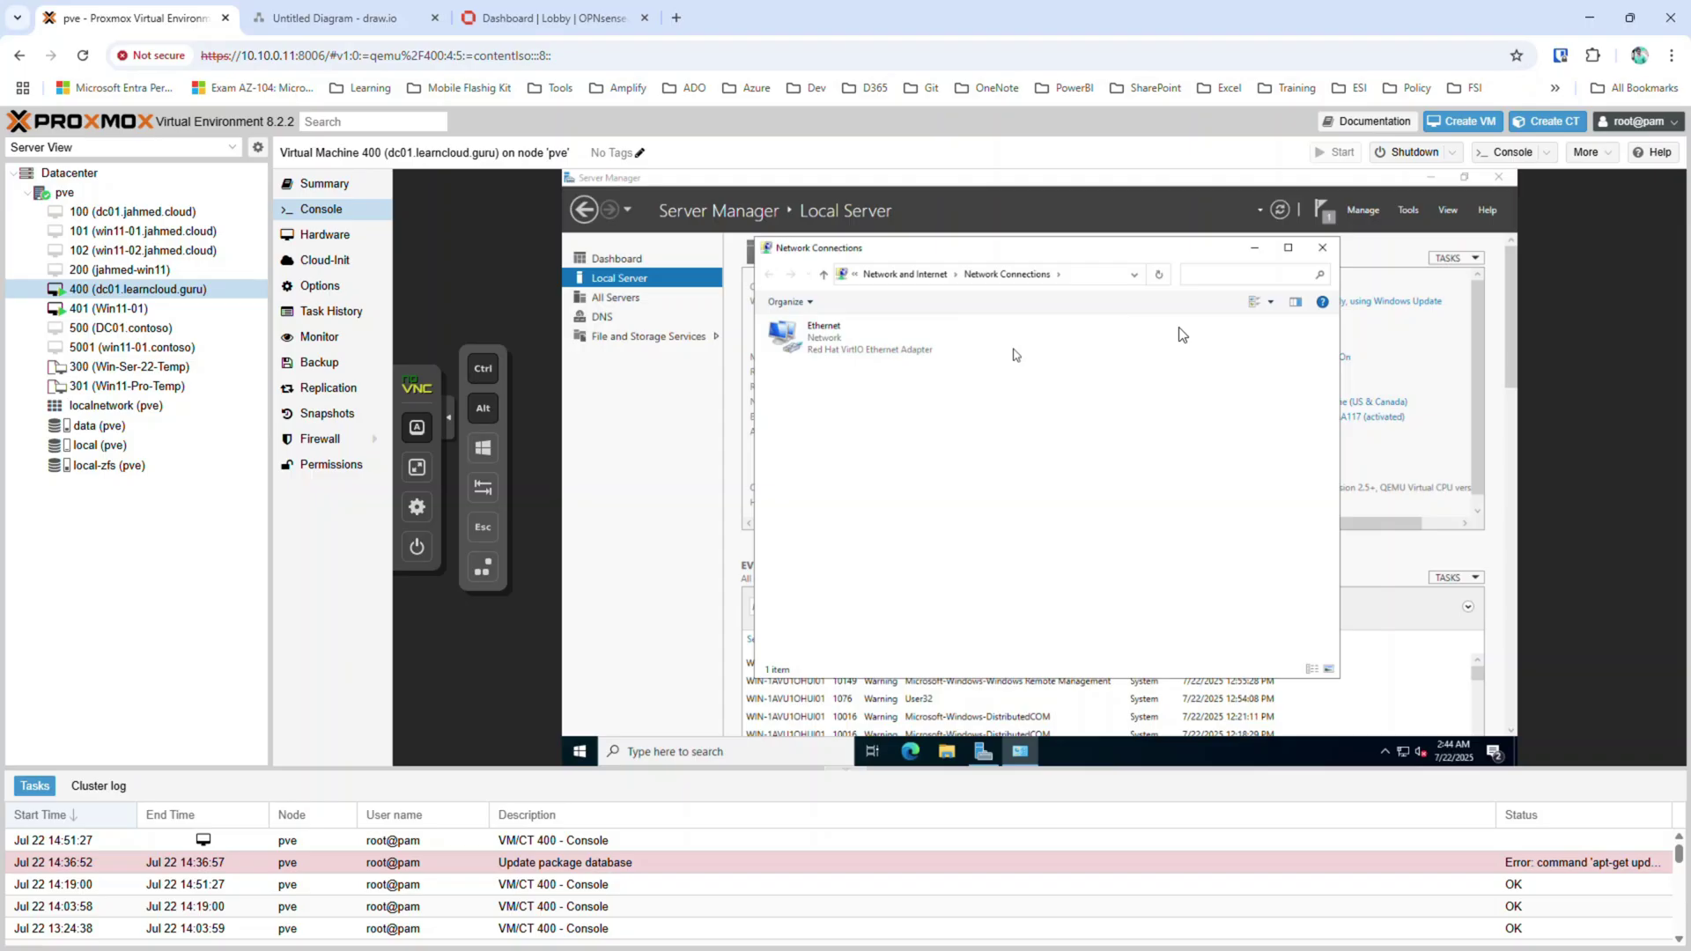
pyautogui.moveTo(1105, 252); pyautogui.dragTo(1185, 440)
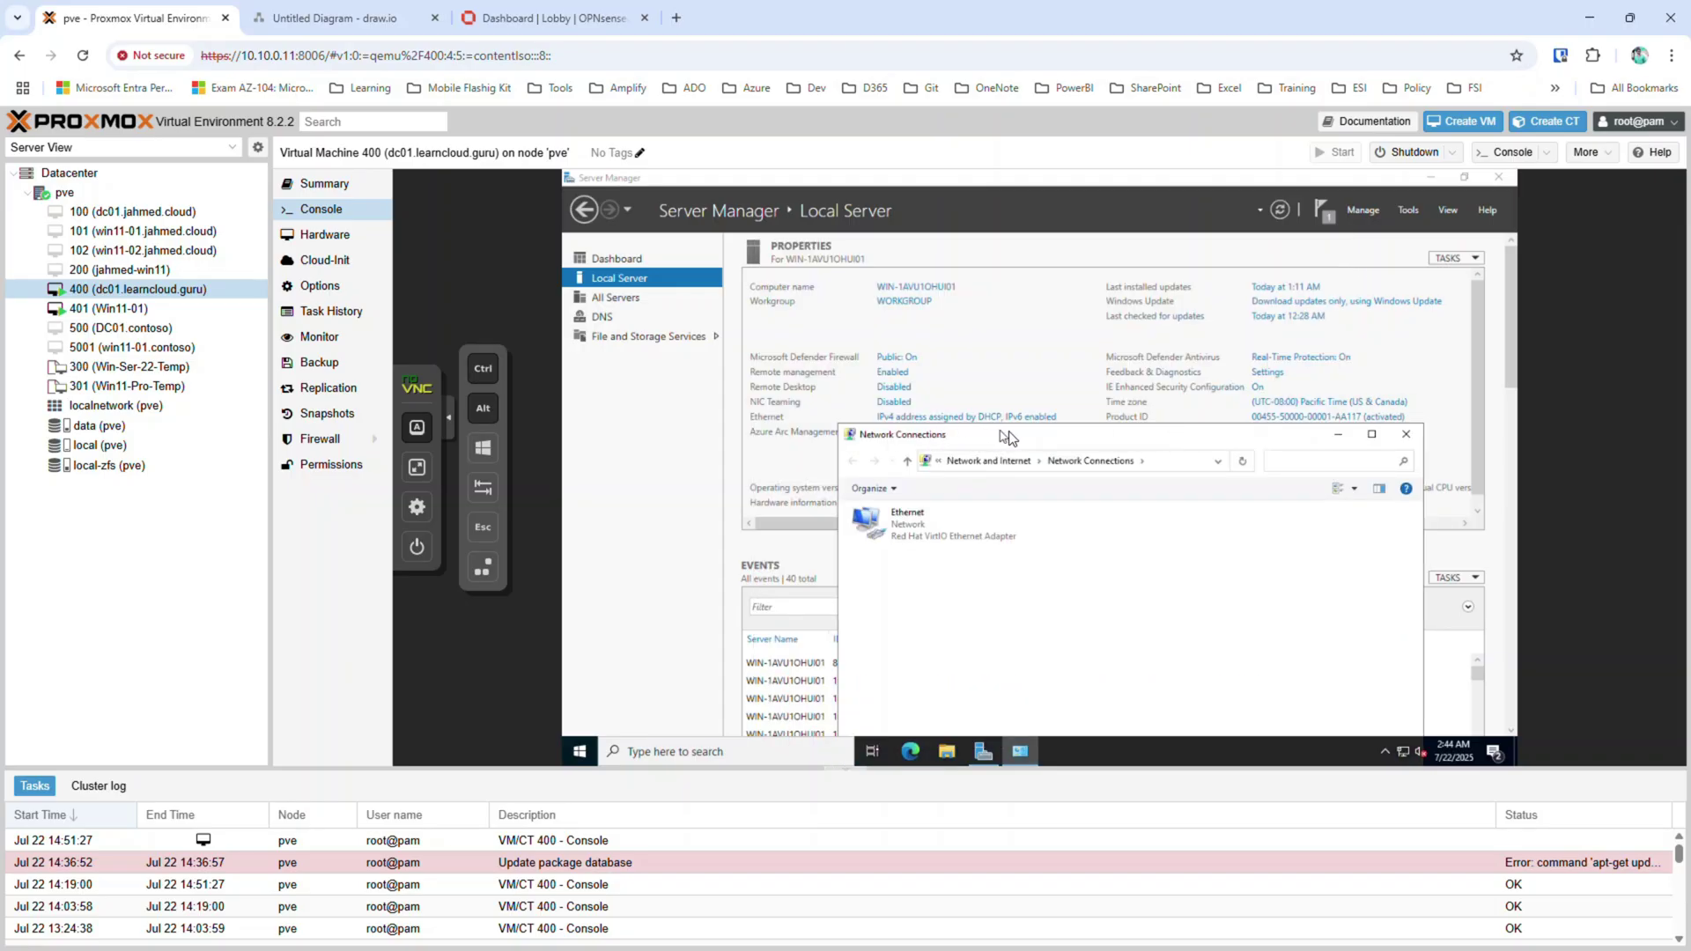
pyautogui.moveTo(993, 438); pyautogui.dragTo(916, 331)
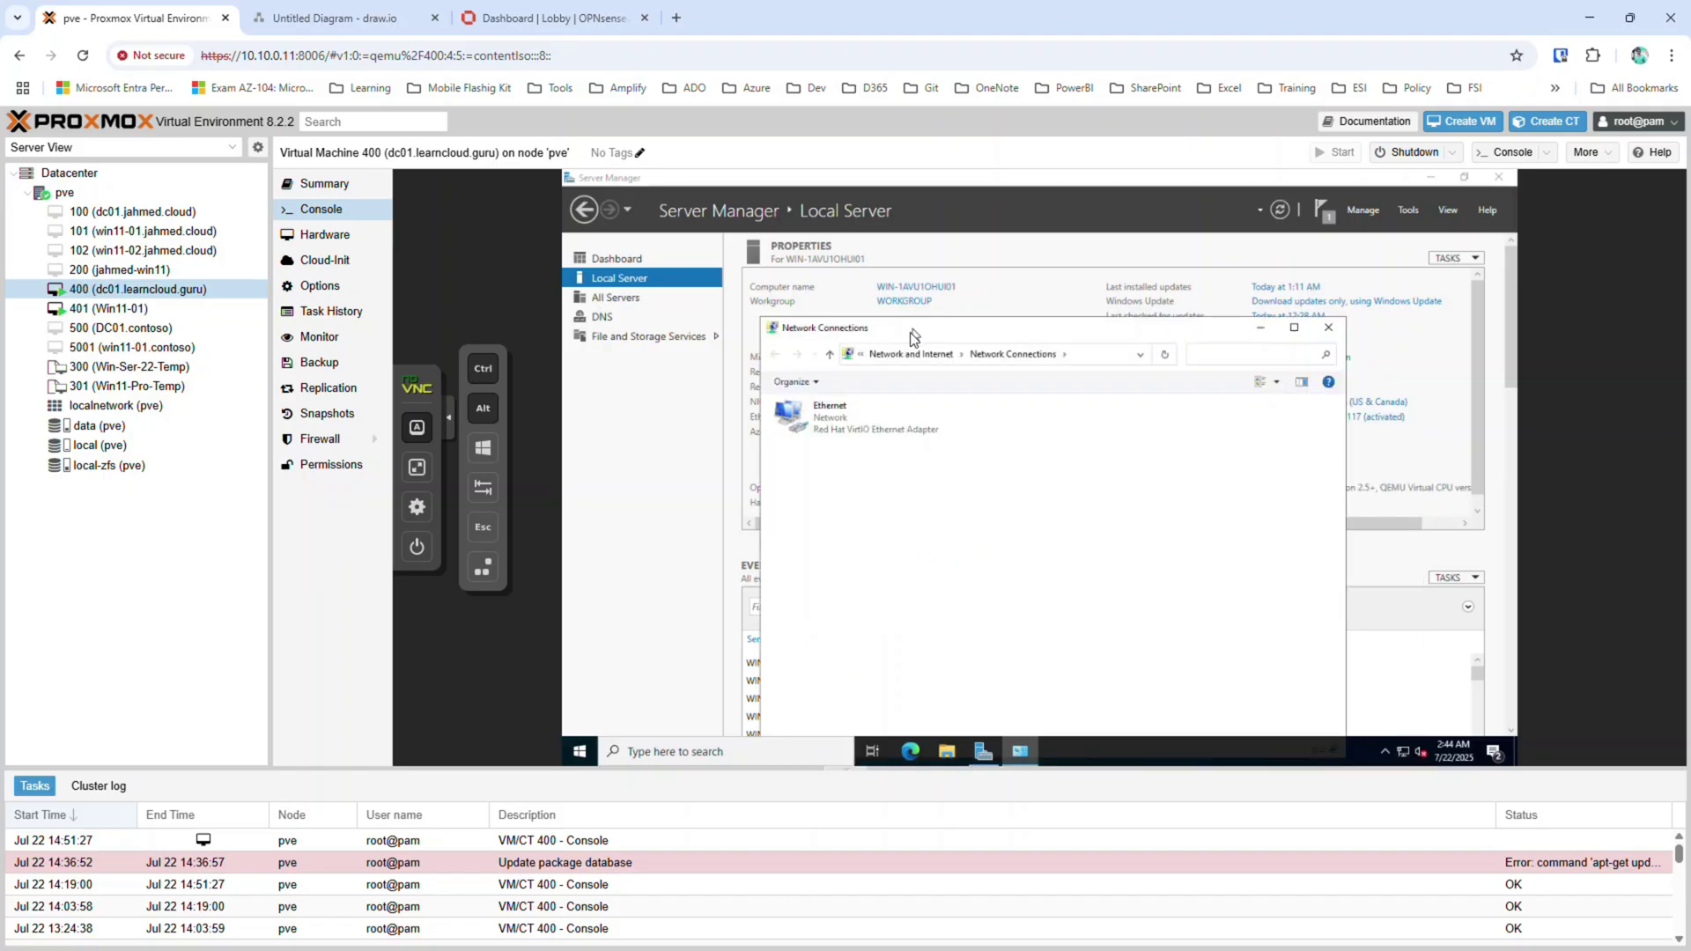
pyautogui.click(839, 424)
pyautogui.rightClick(839, 424)
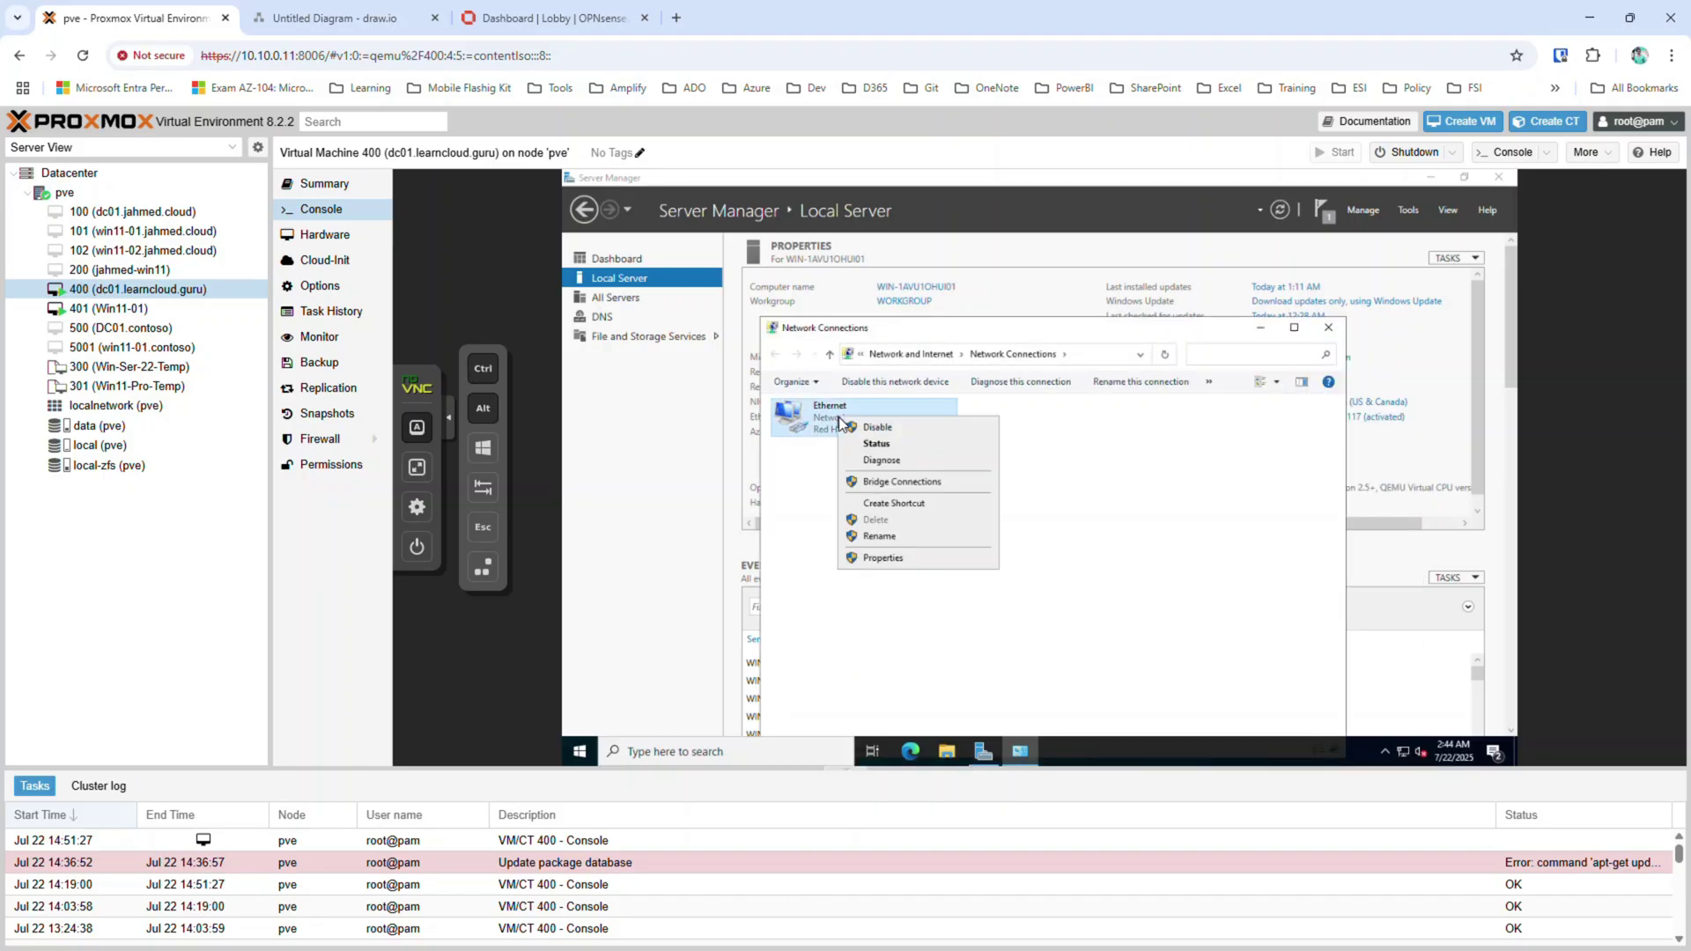
pyautogui.click(895, 558)
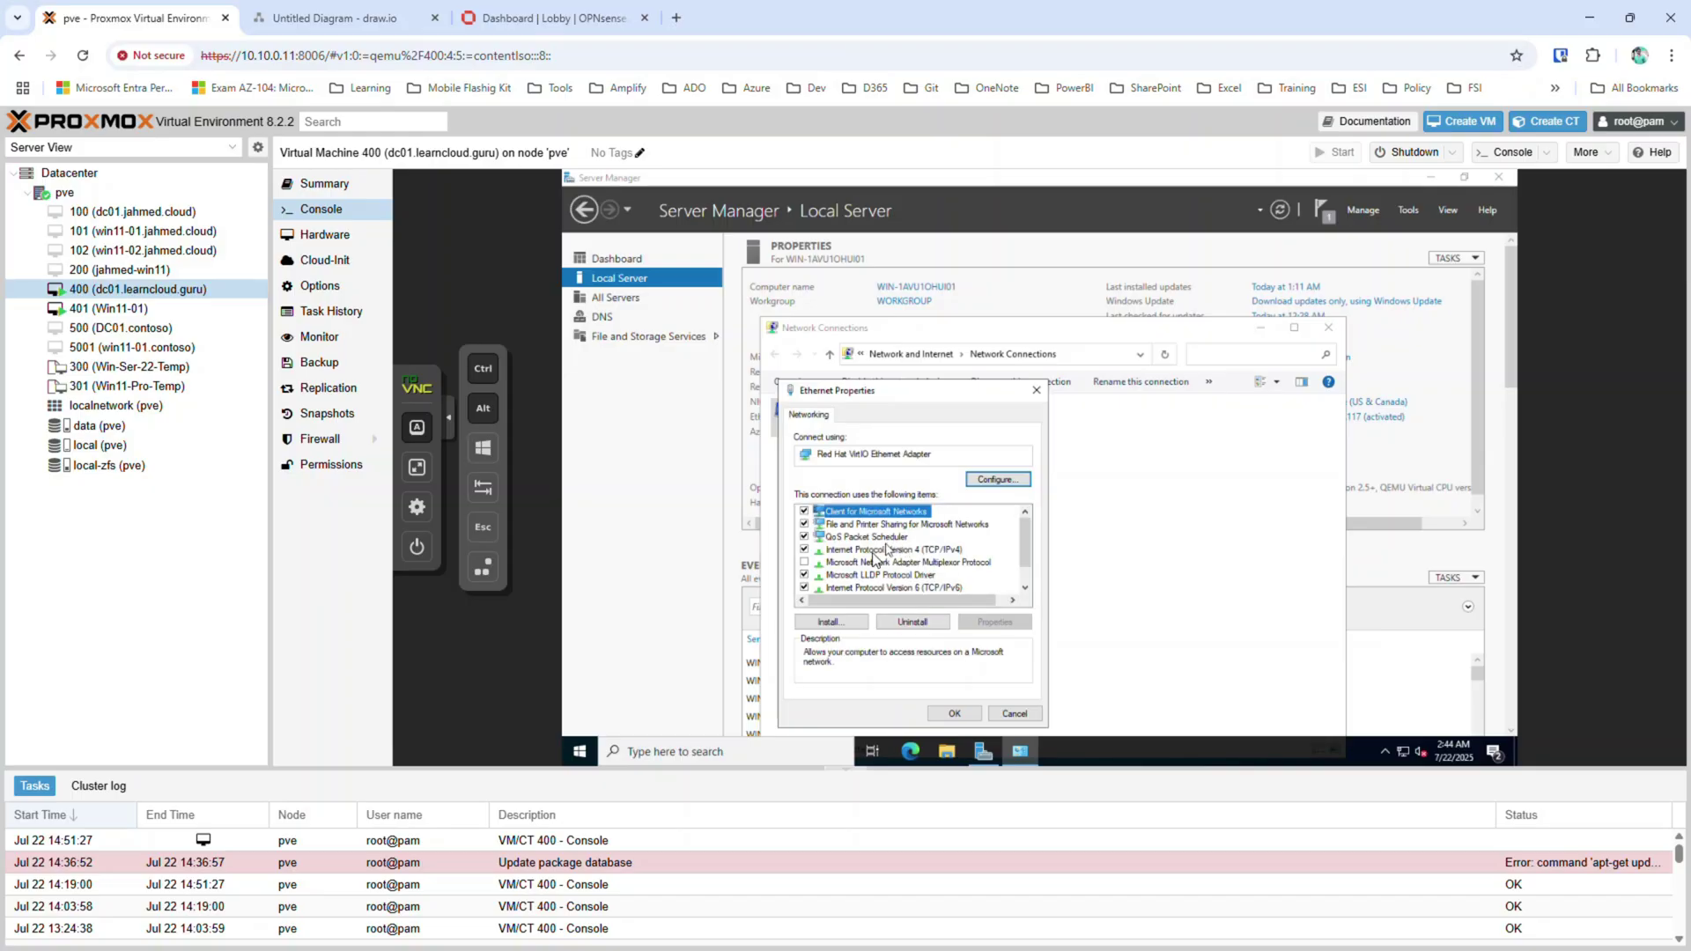
# Disable IPv6 on the Ethernet adapter and switch its IPv4 settings to a manually specified IP address.
pyautogui.click(807, 589)
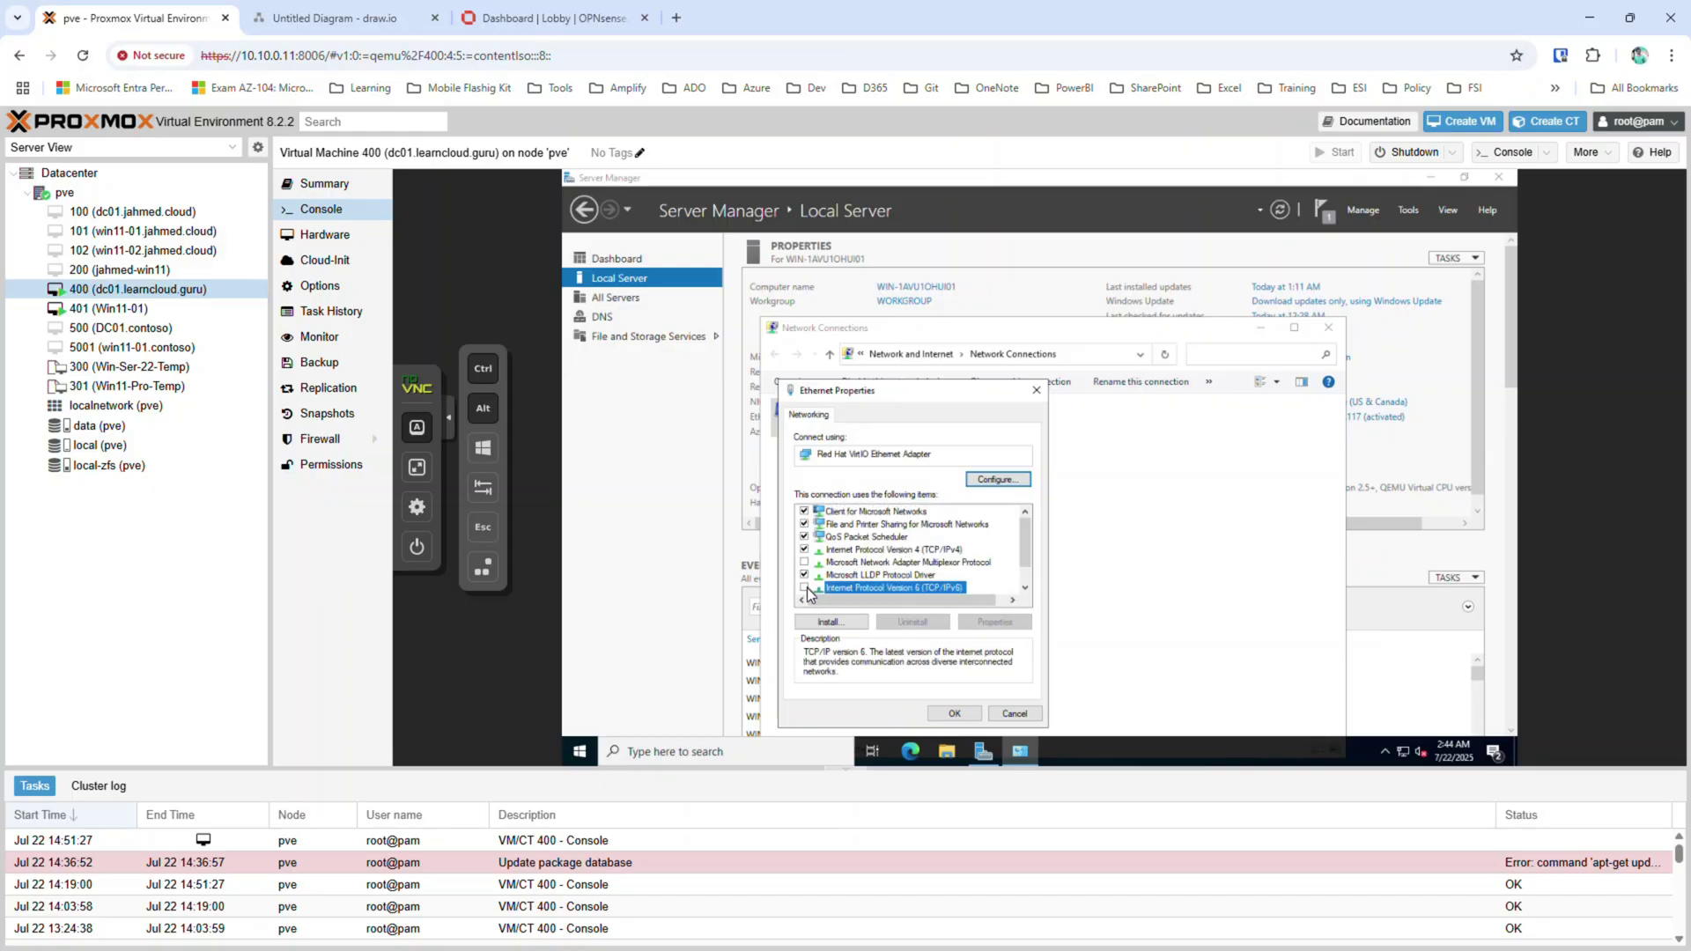
pyautogui.doubleClick(876, 551)
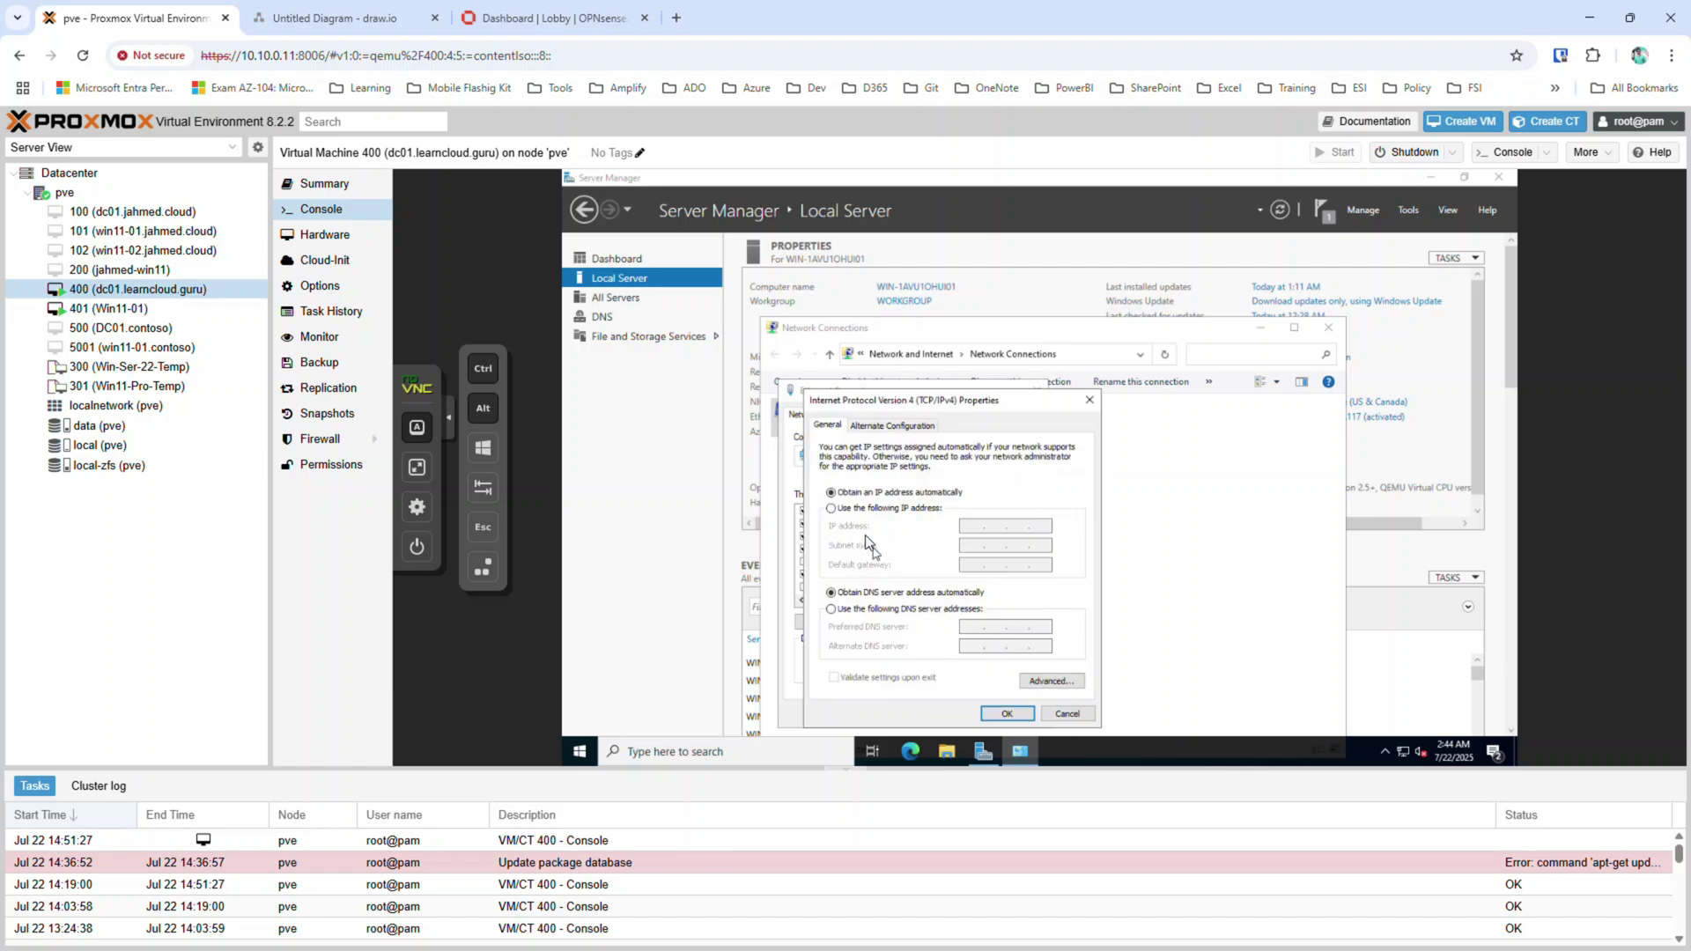
pyautogui.click(833, 509)
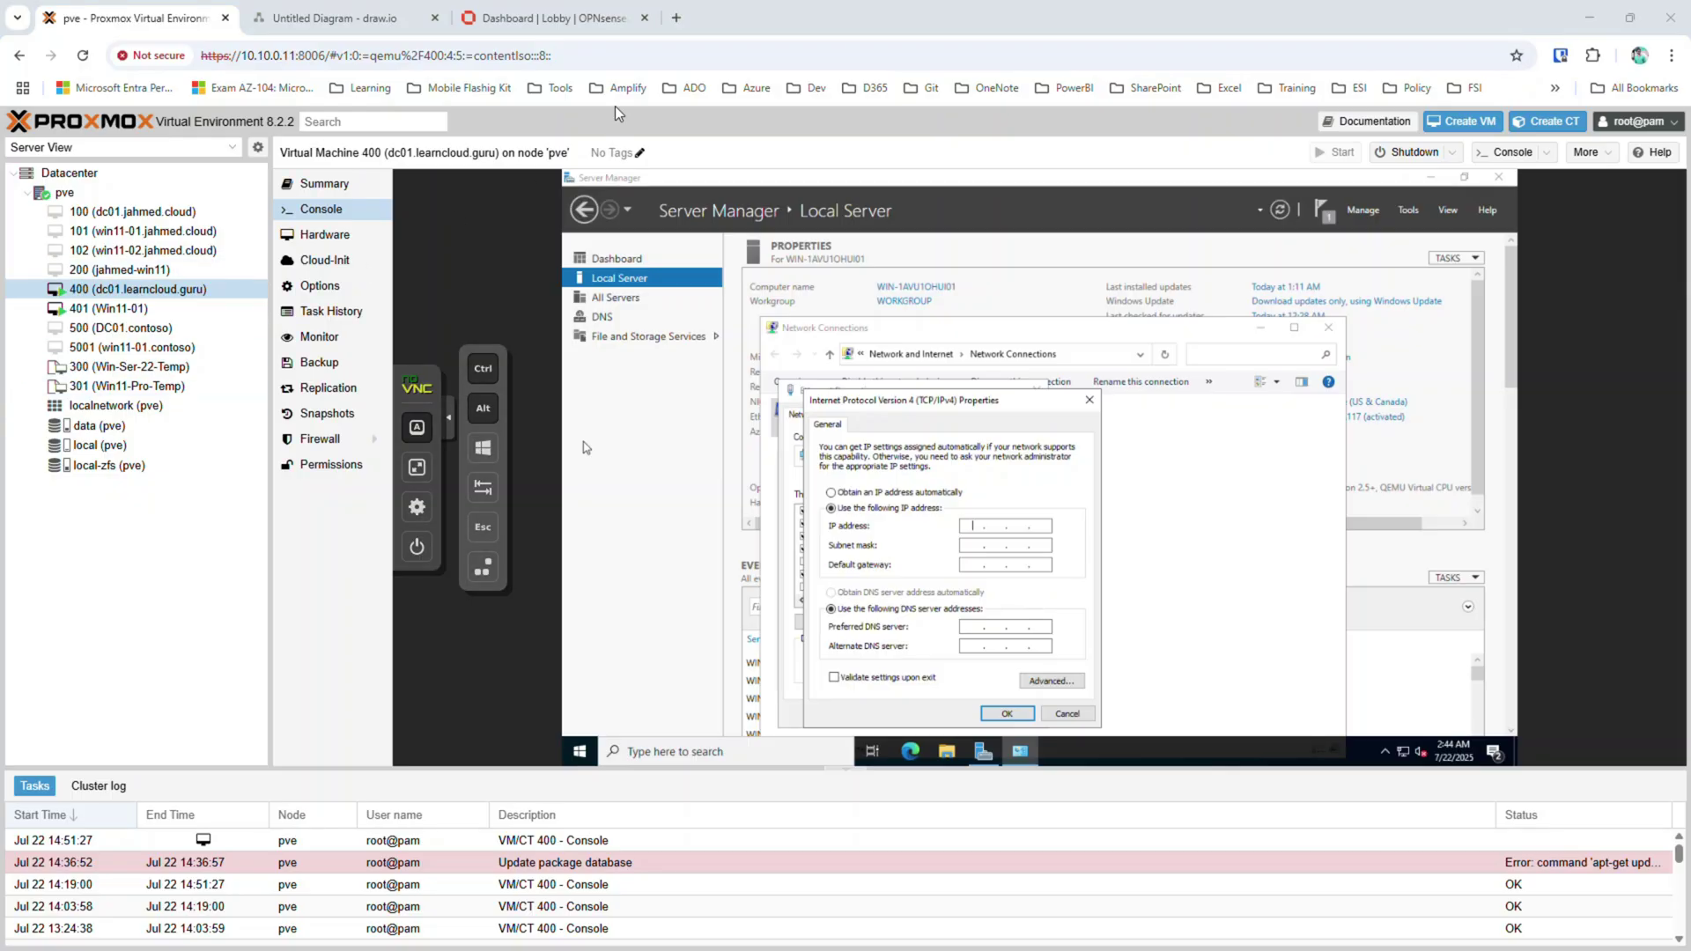
# Switch to the draw.io diagram, place a router shape near the page's upper middle and label it "Home Router" with 10.0.0.1/24 beneath.
pyautogui.click(555, 18)
pyautogui.click(364, 21)
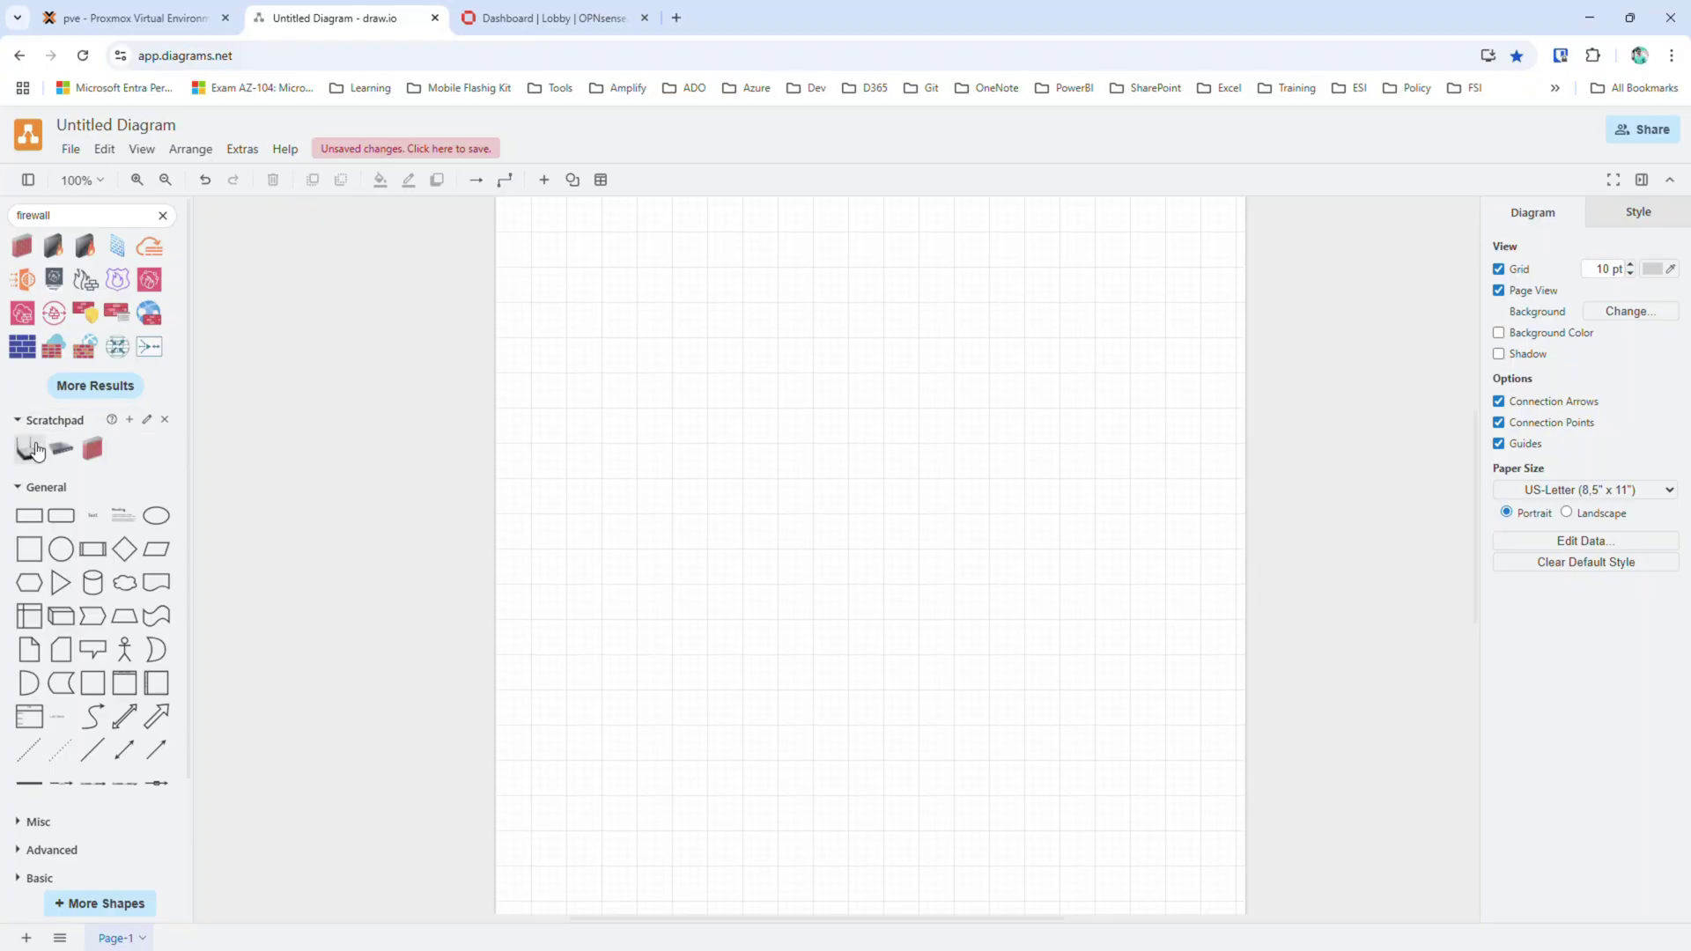
pyautogui.moveTo(28, 449); pyautogui.dragTo(783, 328)
pyautogui.doubleClick(783, 329)
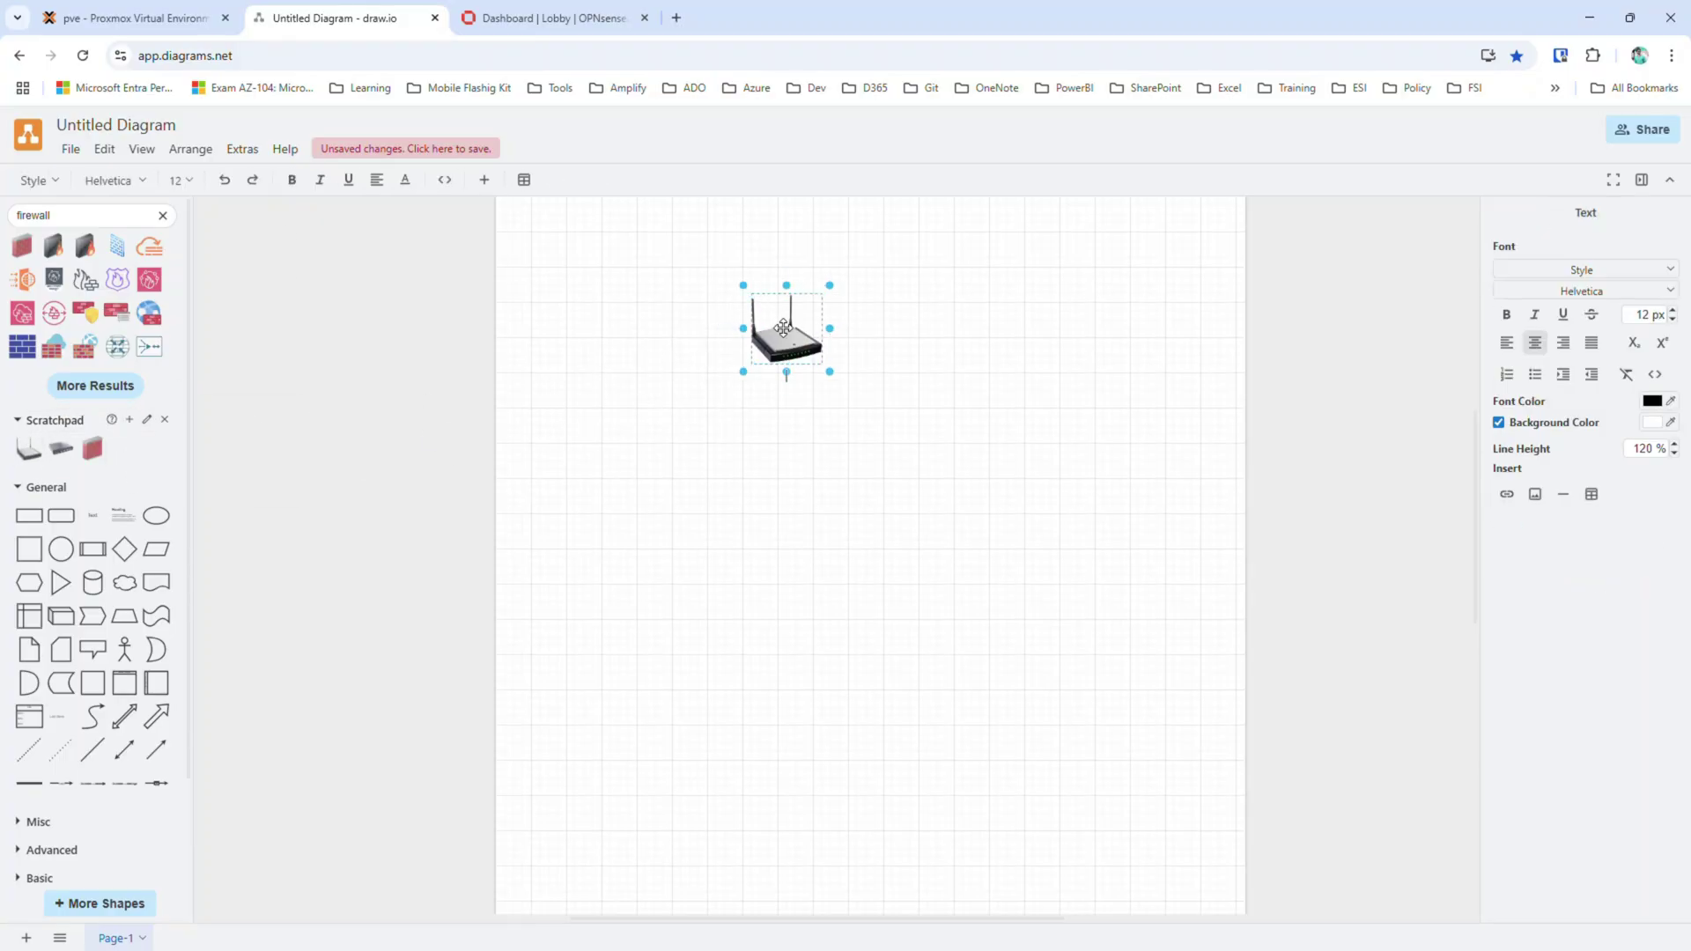
pyautogui.write('Home Router')
pyautogui.press('Return')
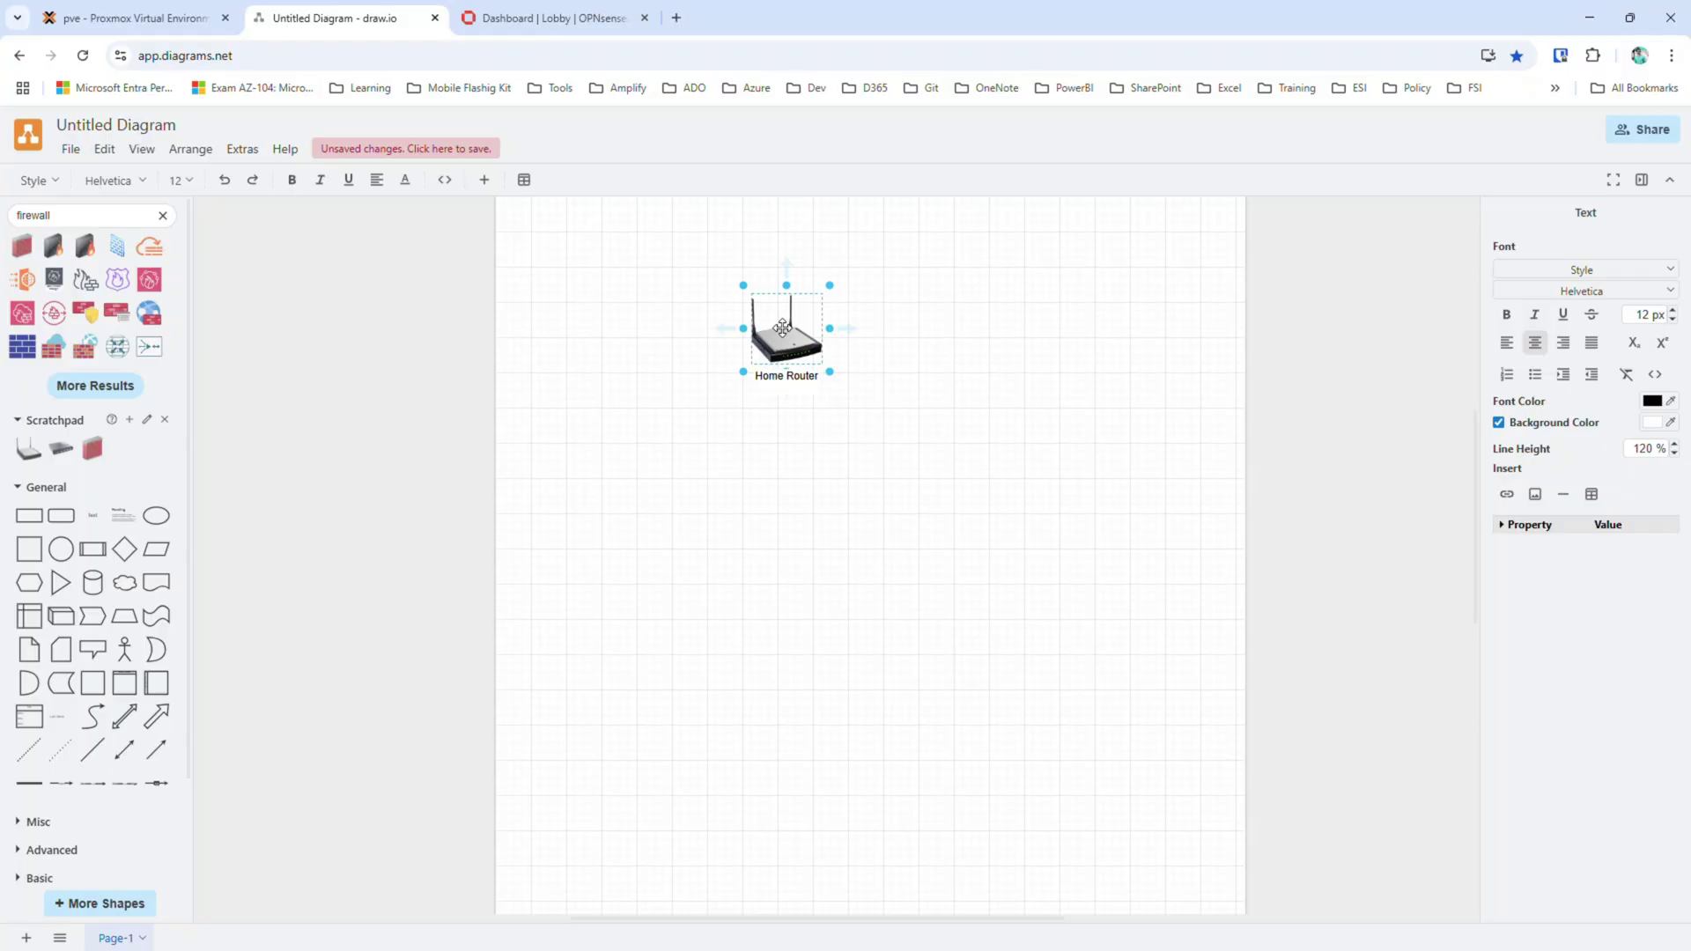
pyautogui.write('10.0.0.1/24')
pyautogui.click(924, 361)
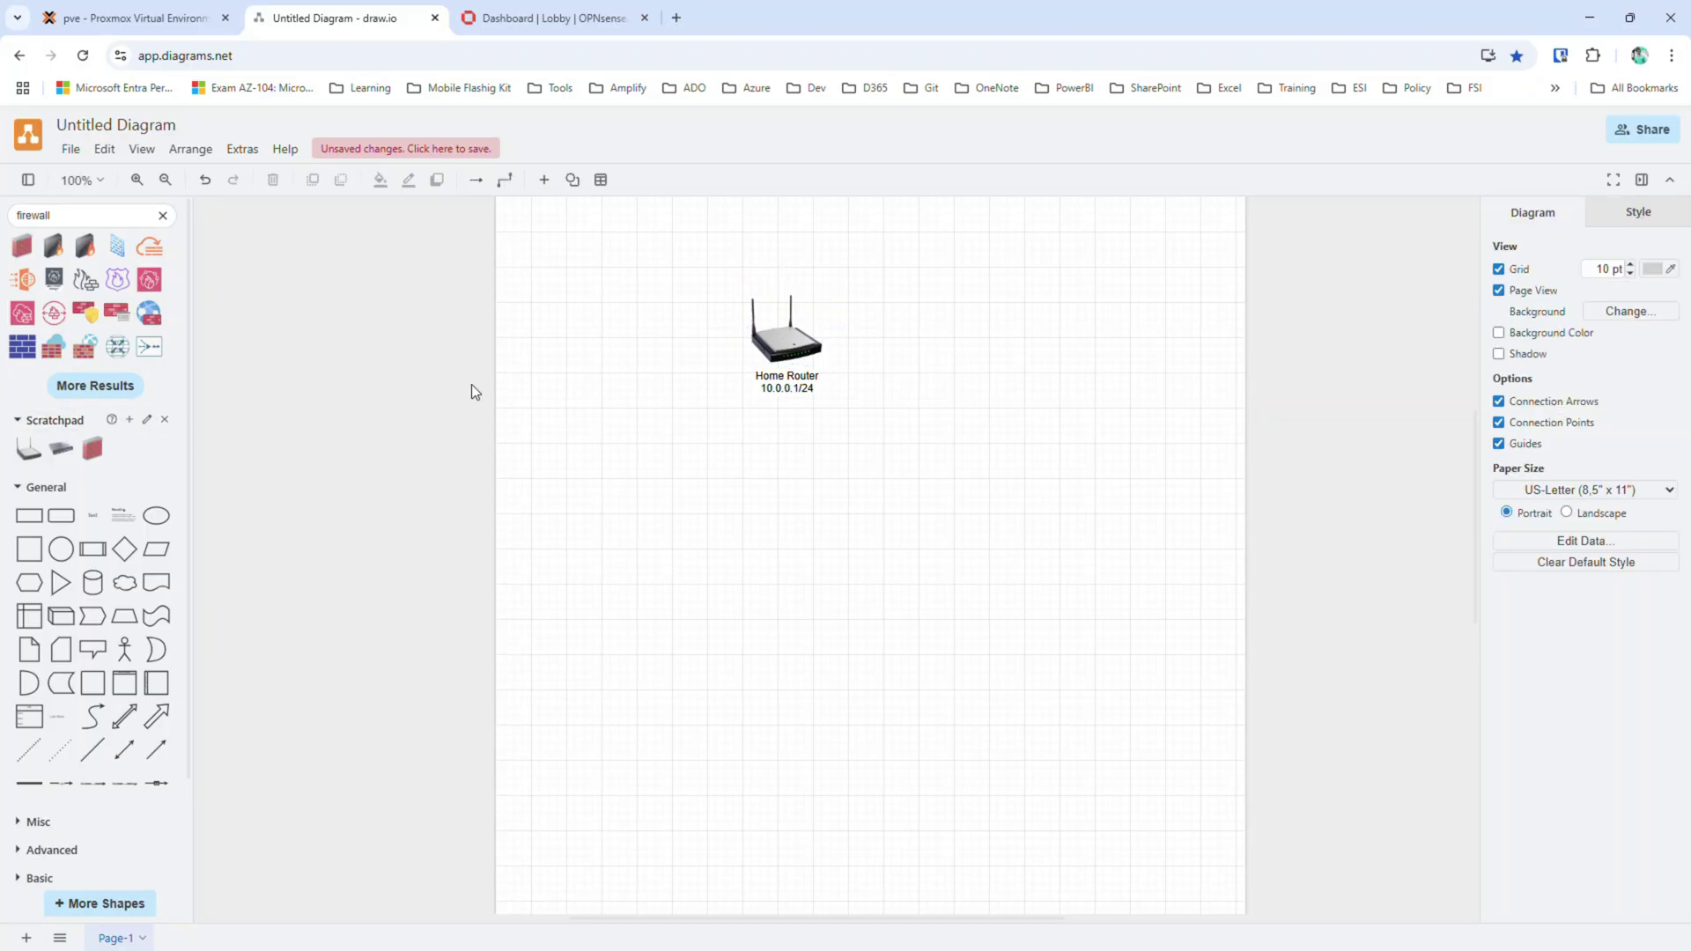
# Add a firewall shape below the home router, connected by an arrow from the router, and label it "OPN 10.10.0.1/16".
pyautogui.moveTo(93, 449); pyautogui.dragTo(763, 458)
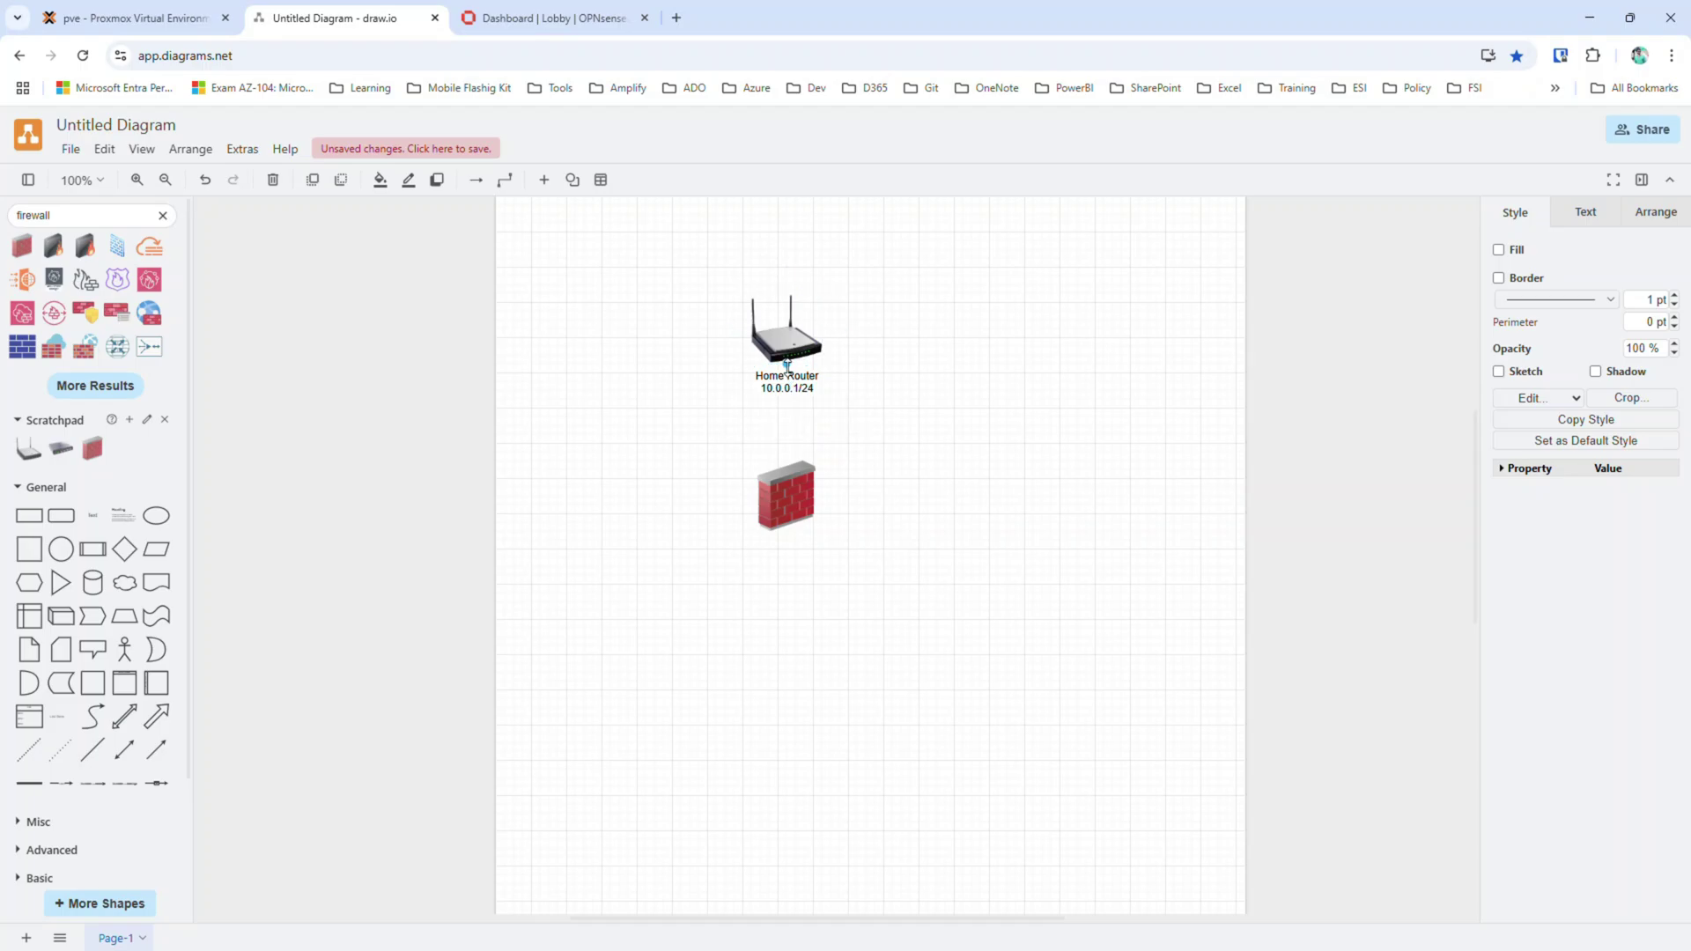
pyautogui.moveTo(786, 390); pyautogui.dragTo(782, 467)
pyautogui.doubleClick(781, 475)
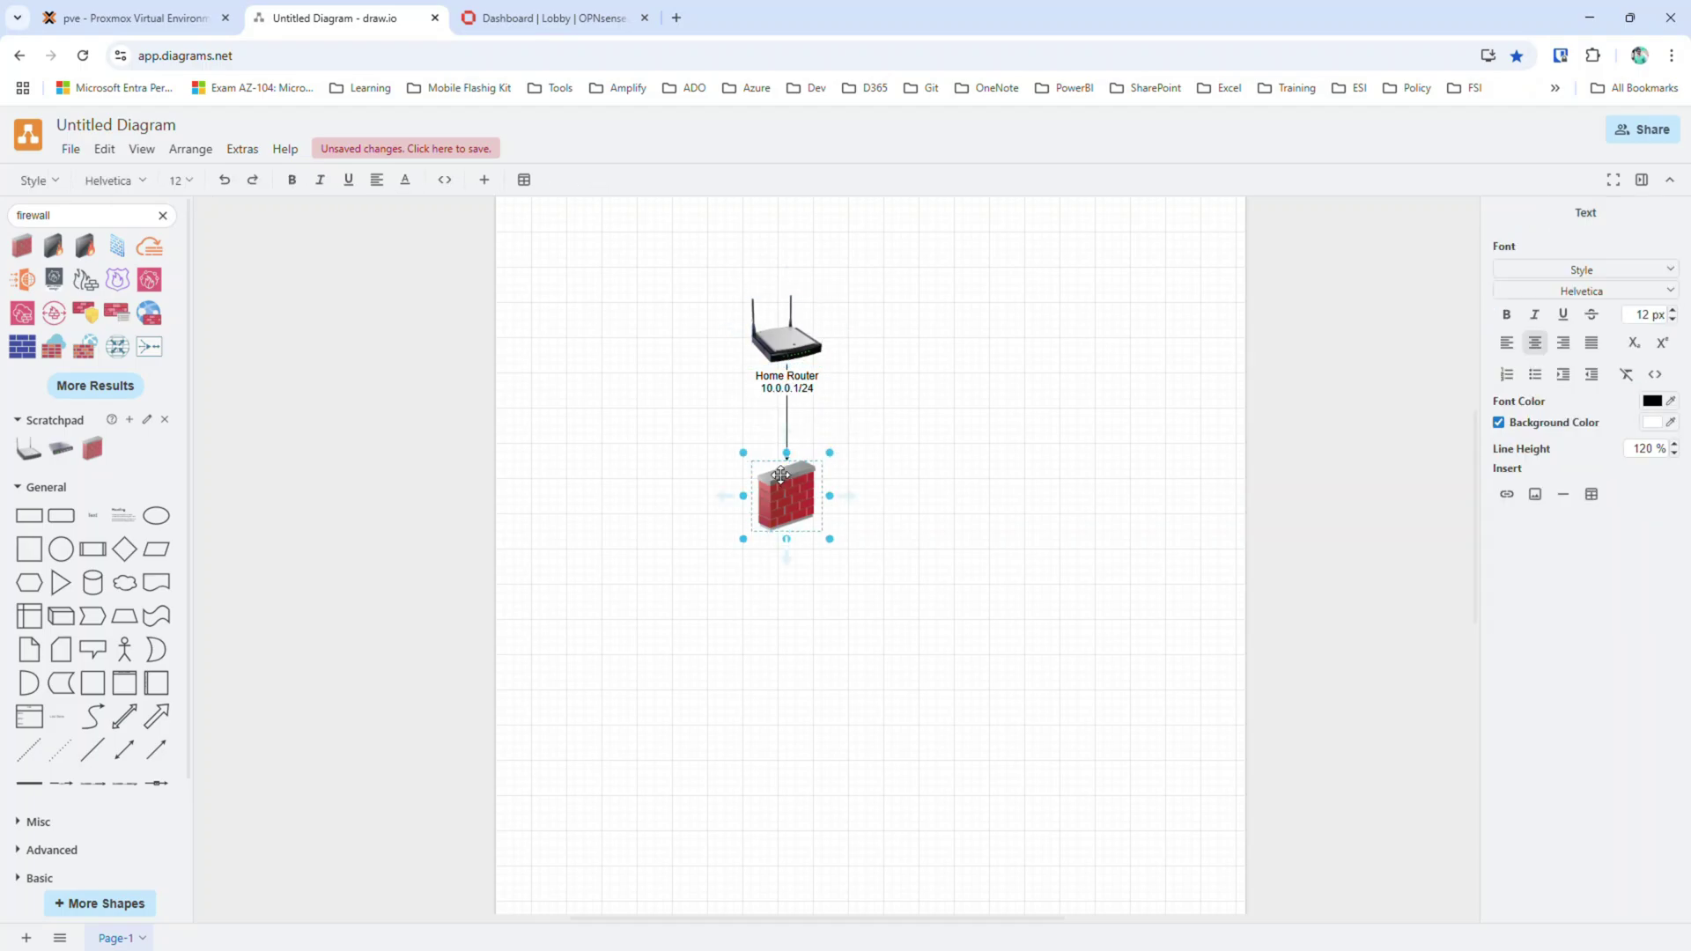
pyautogui.write('OPN 10.110')
pyautogui.press('BackSpace')
pyautogui.press('BackSpace')
pyautogui.write('0.0.1/16')
pyautogui.click(910, 493)
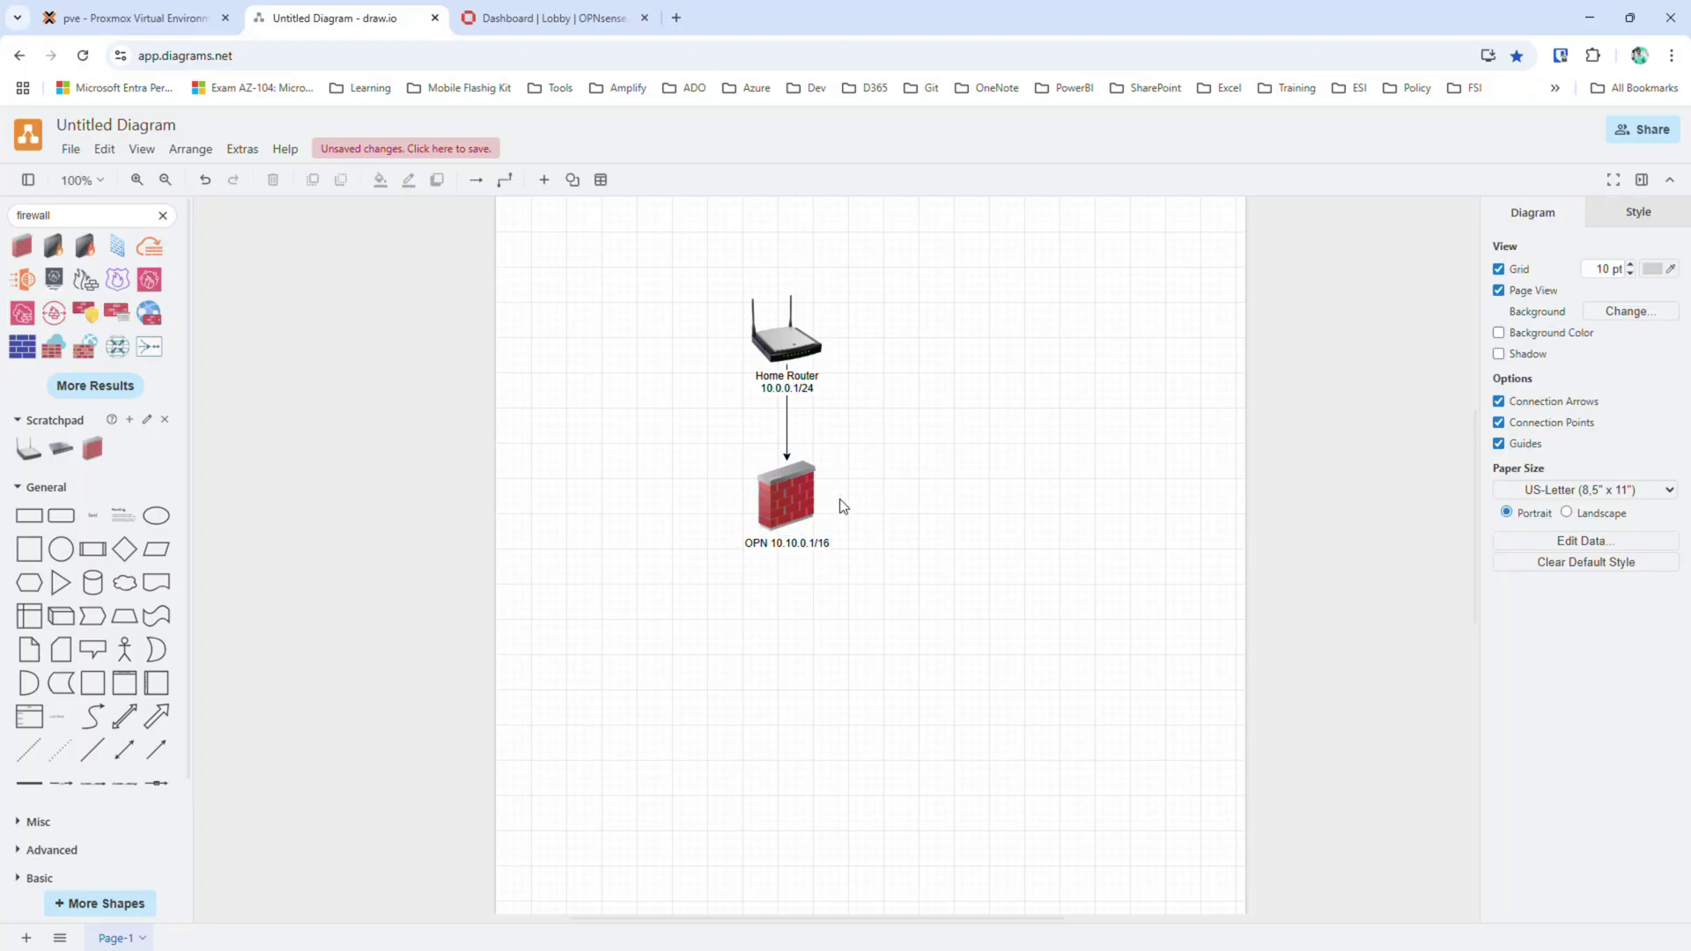
# Break the firewall's label into two lines, with OPN above 10.10.0.1/16.
pyautogui.click(772, 537)
pyautogui.doubleClick(773, 540)
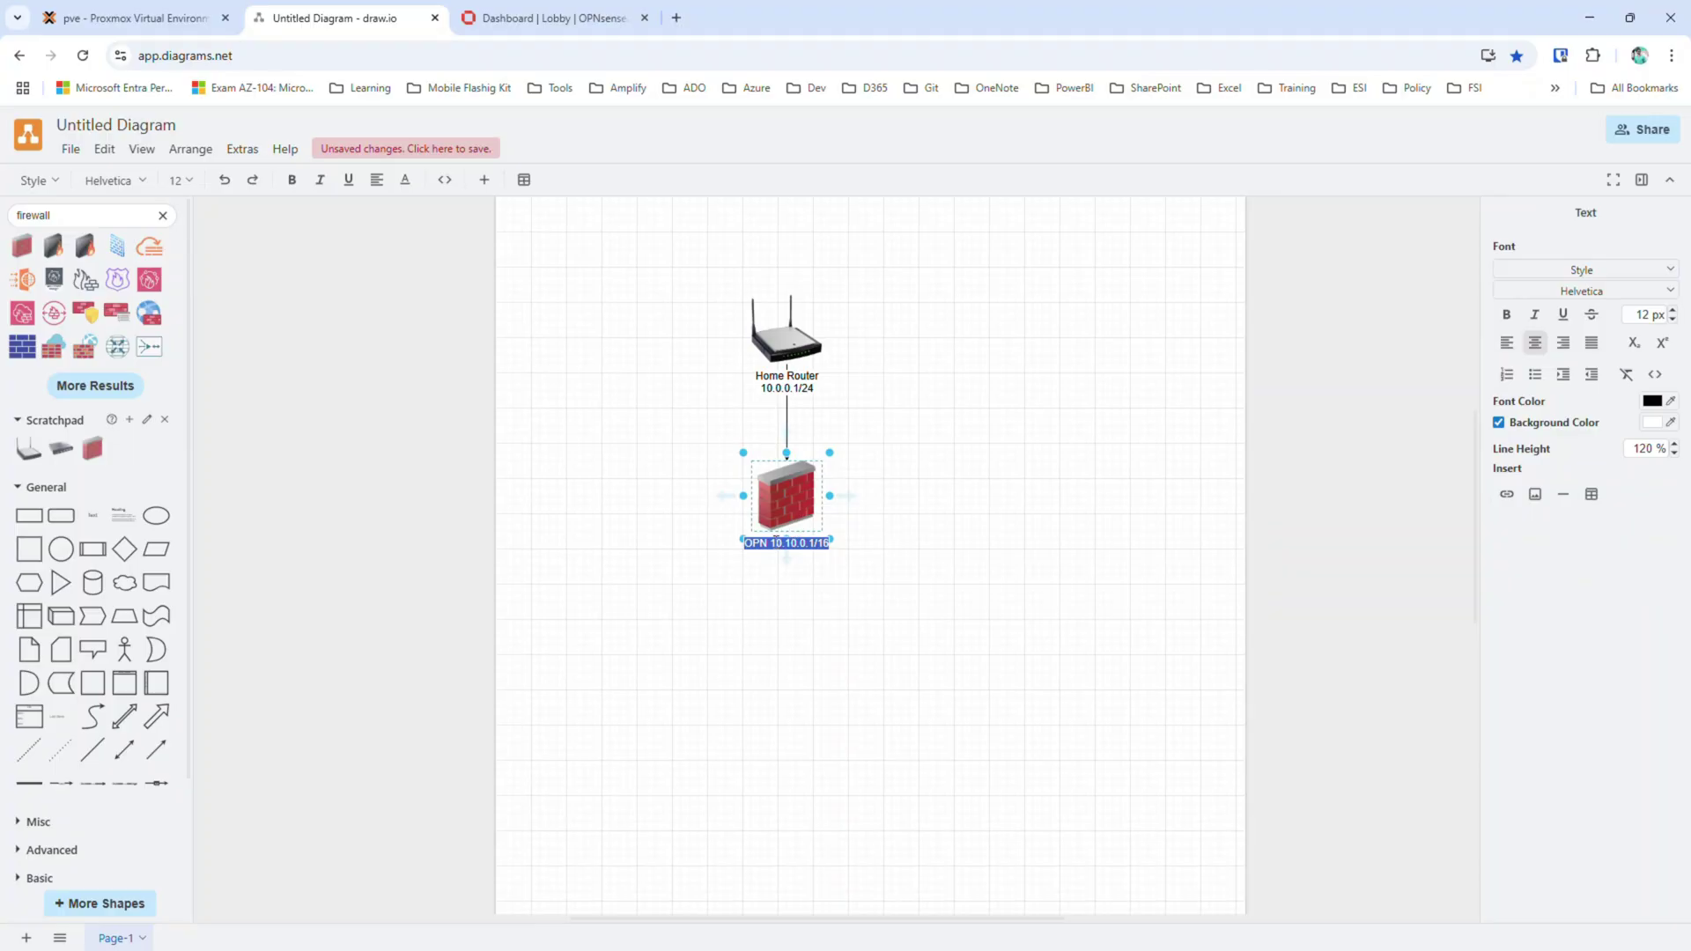
pyautogui.click(775, 542)
pyautogui.press('Return')
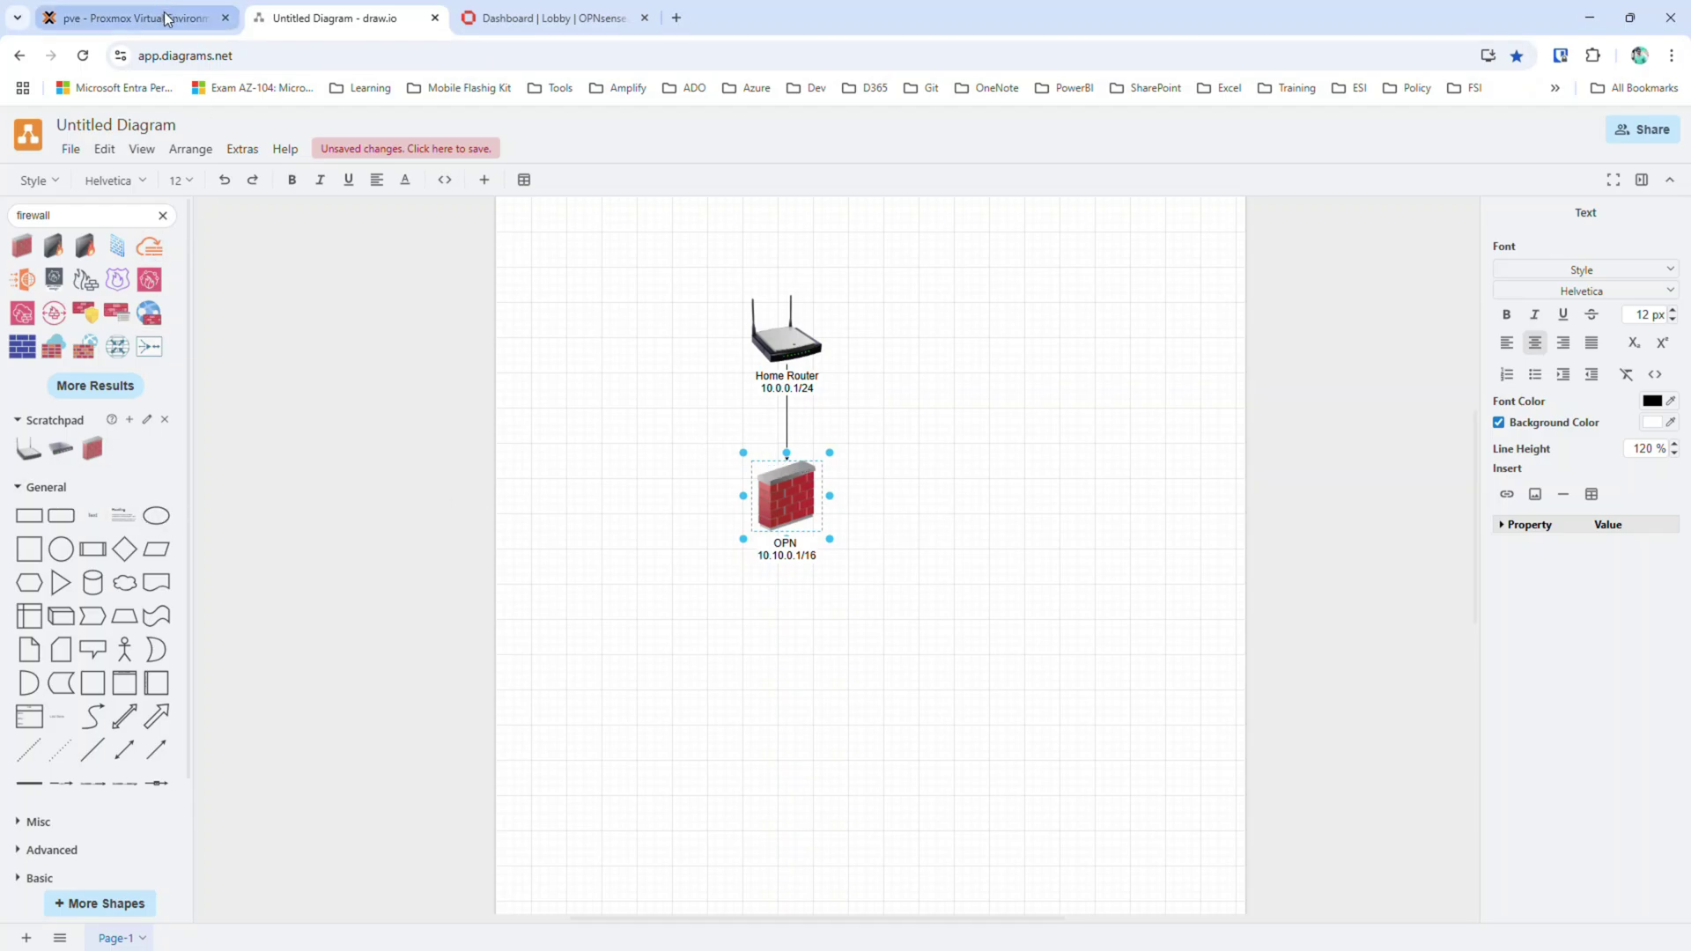
pyautogui.click(1036, 493)
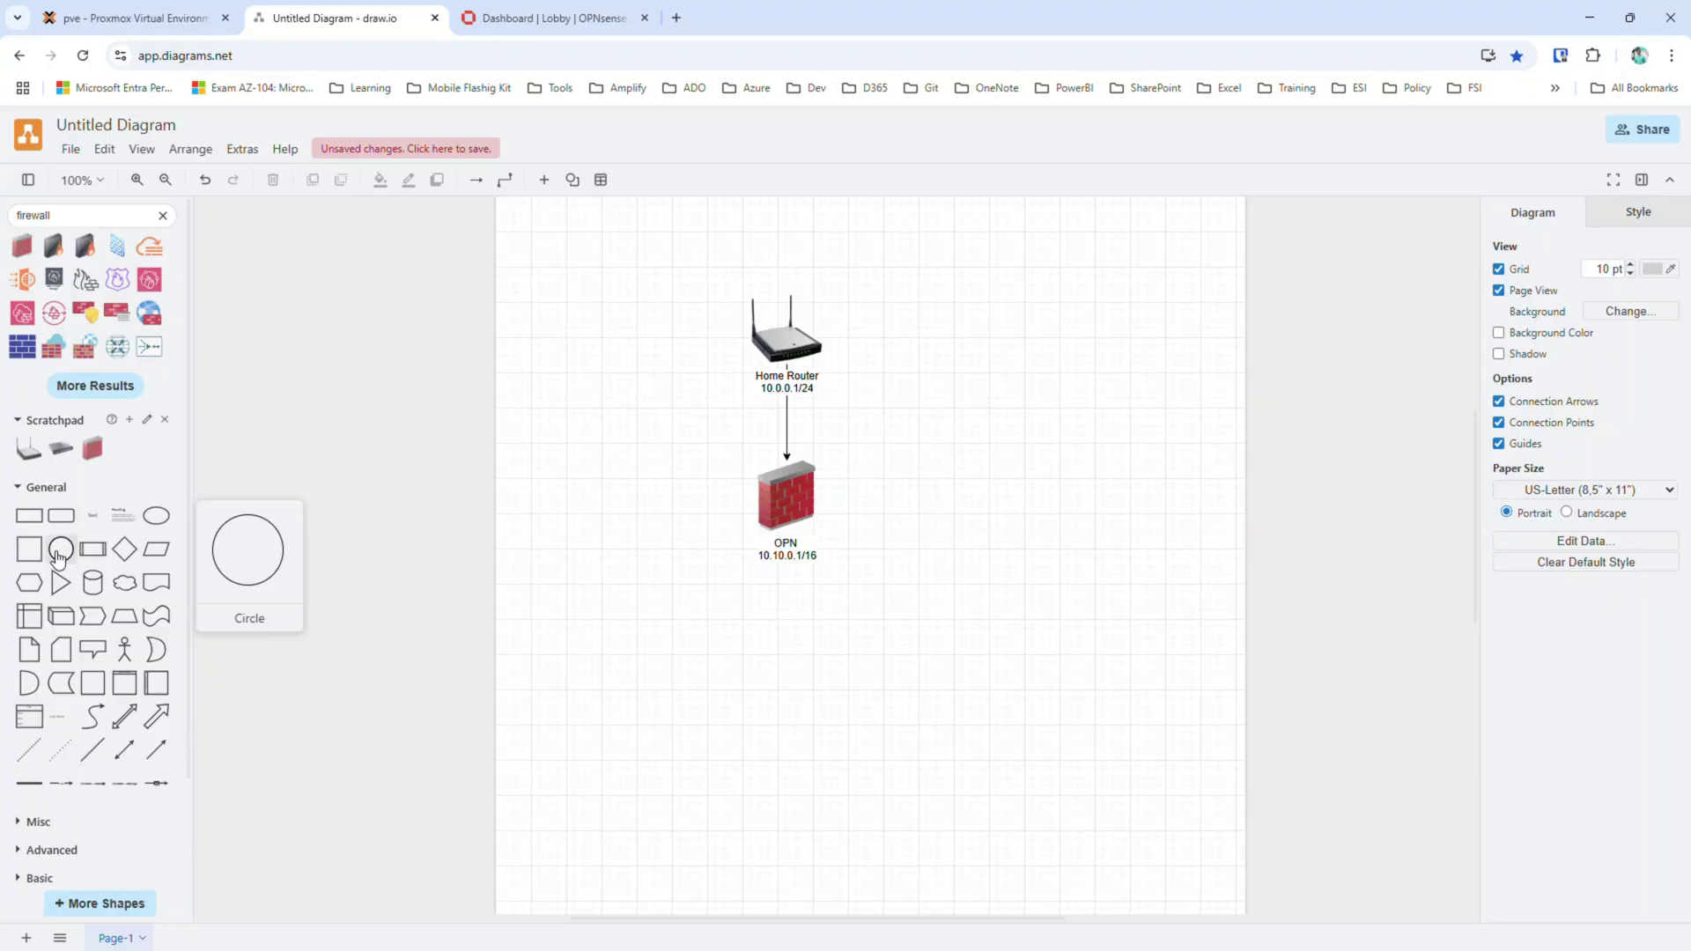
# Search the shapes for "vm", place the Linux VM shape below the firewall and connect the firewall to it.
pyautogui.click(70, 211)
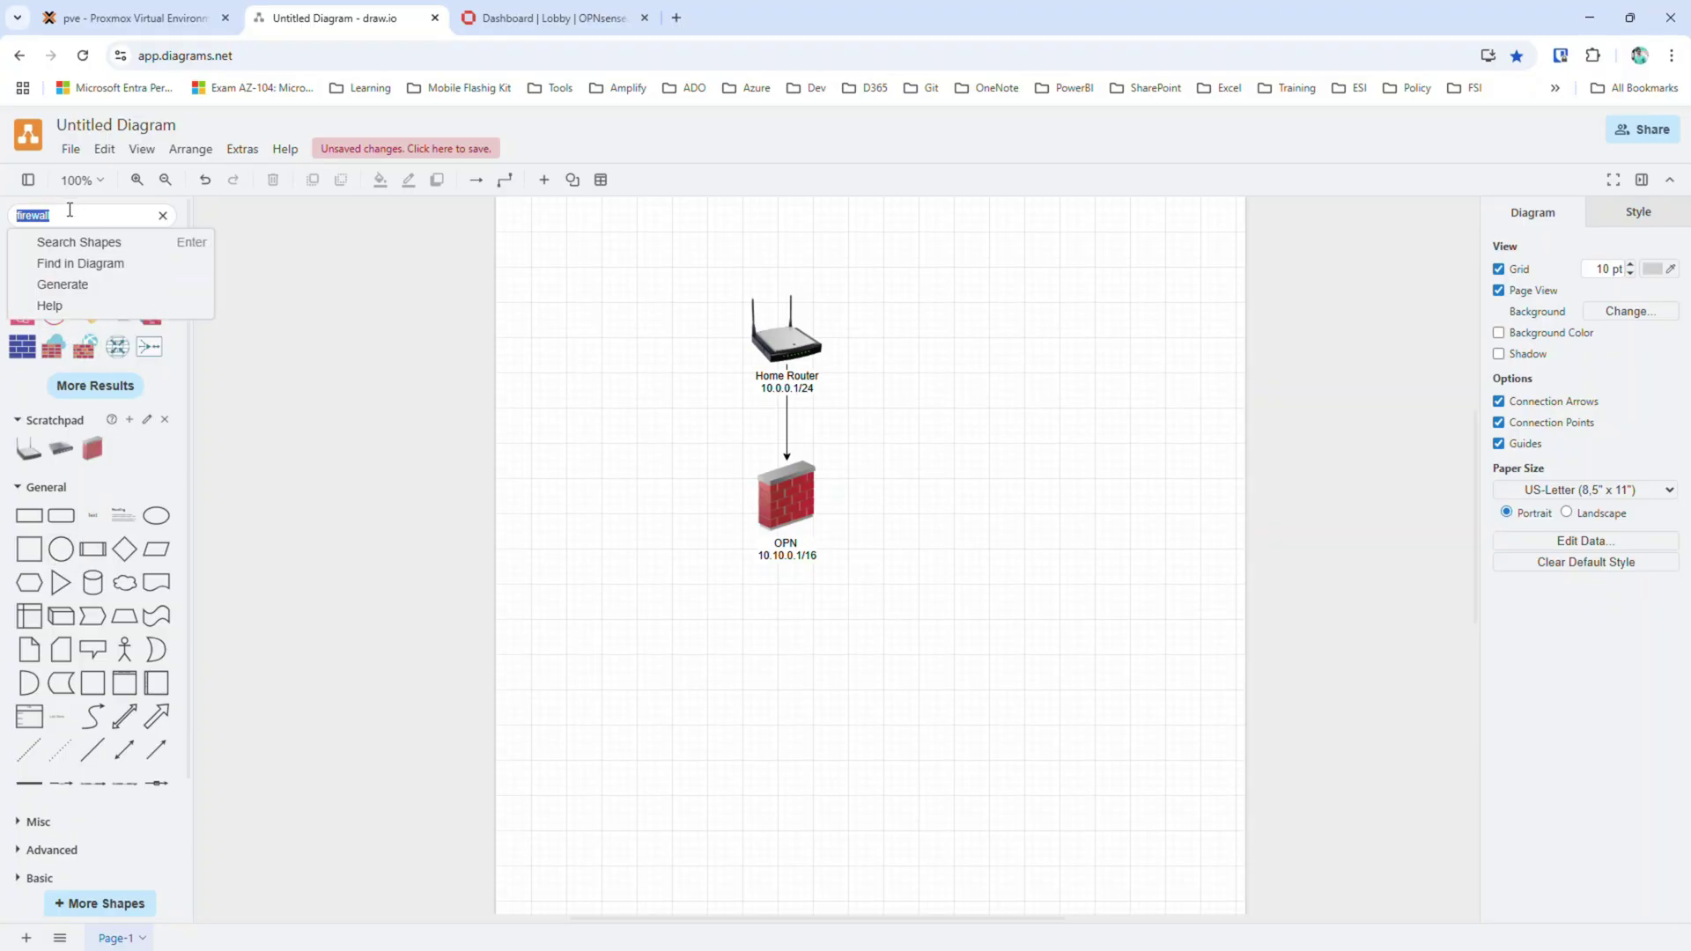
pyautogui.write('vm')
pyautogui.press('Return')
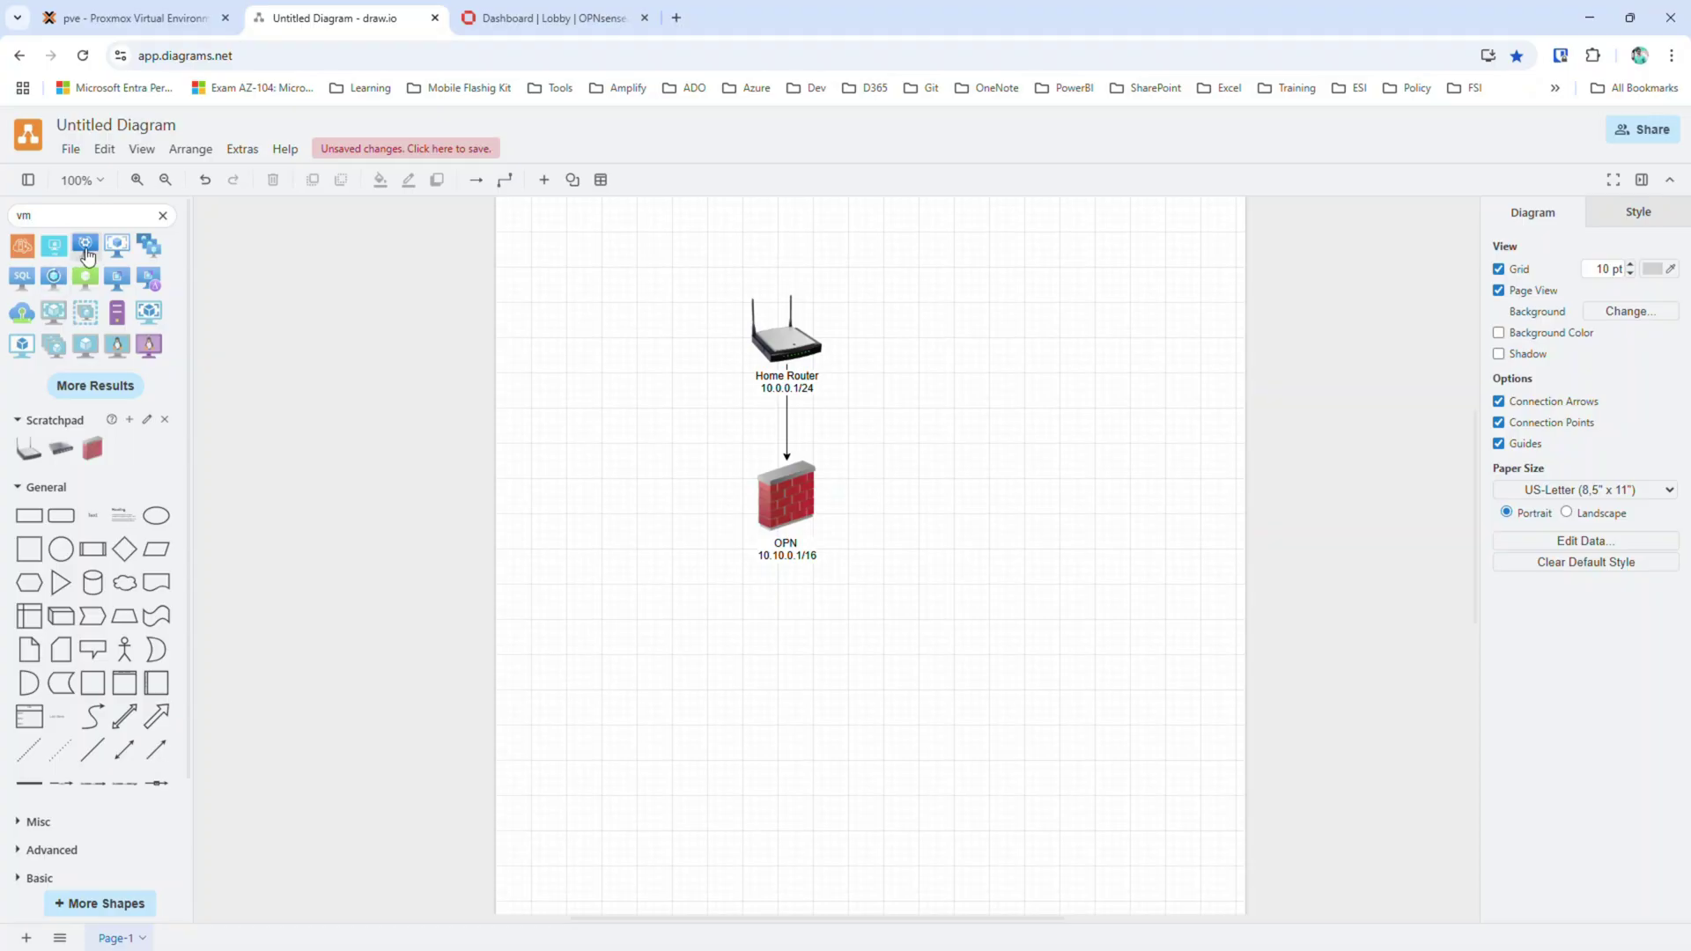
pyautogui.moveTo(86, 284)
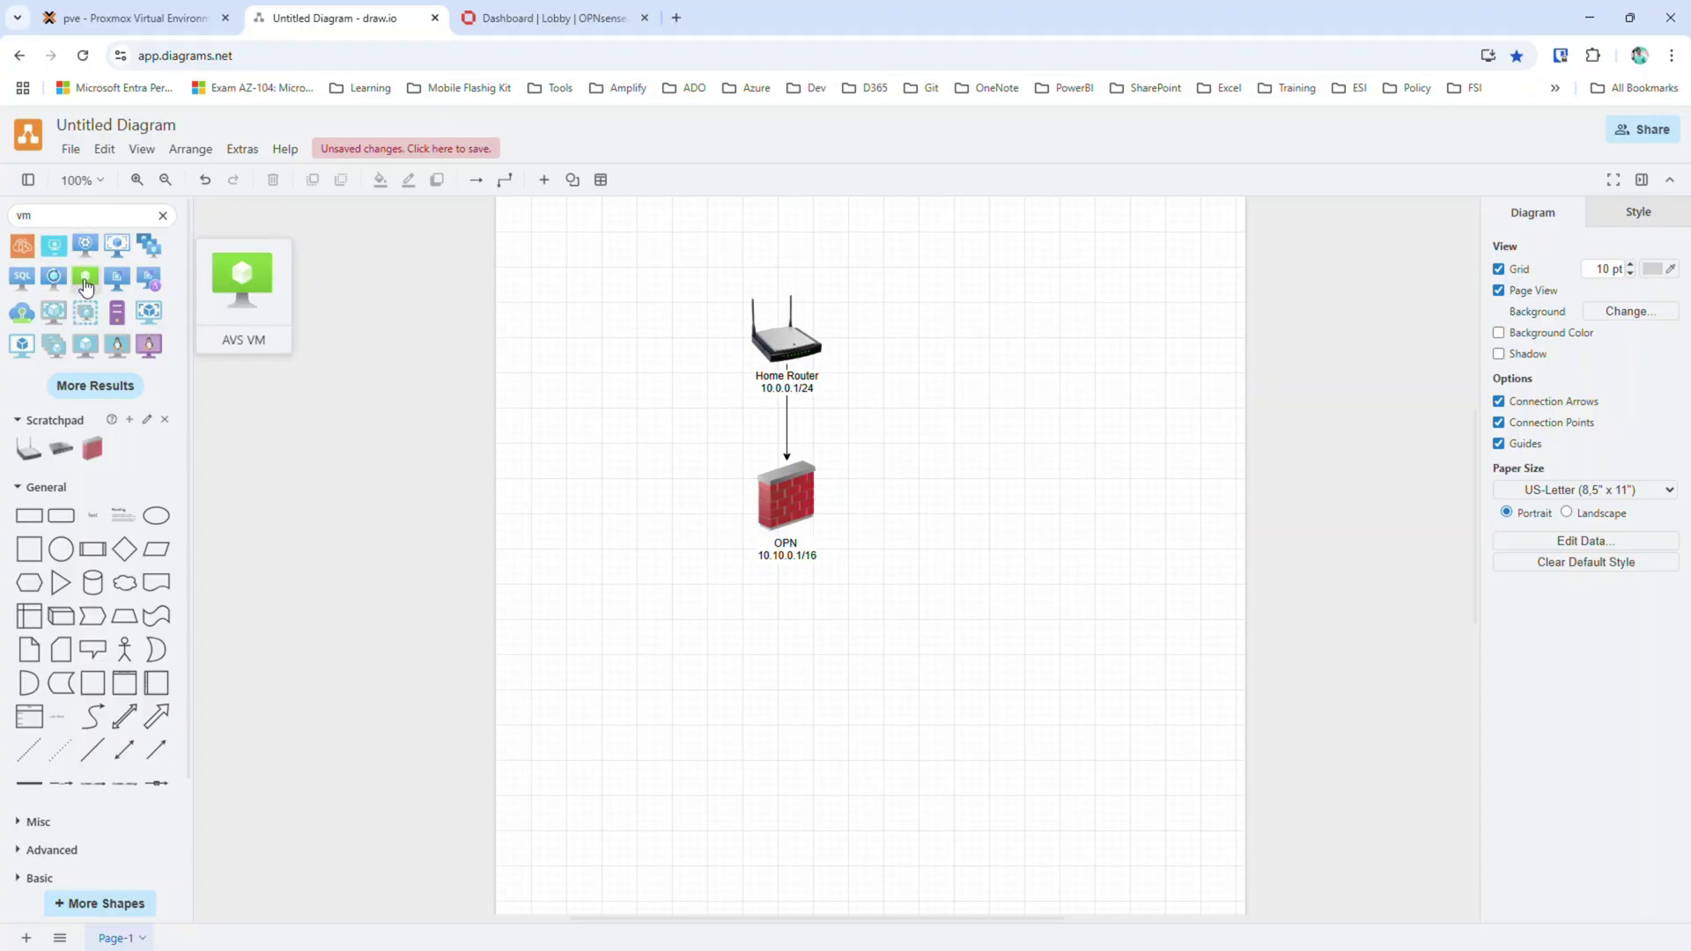
pyautogui.moveTo(117, 345); pyautogui.dragTo(766, 671)
pyautogui.click(787, 510)
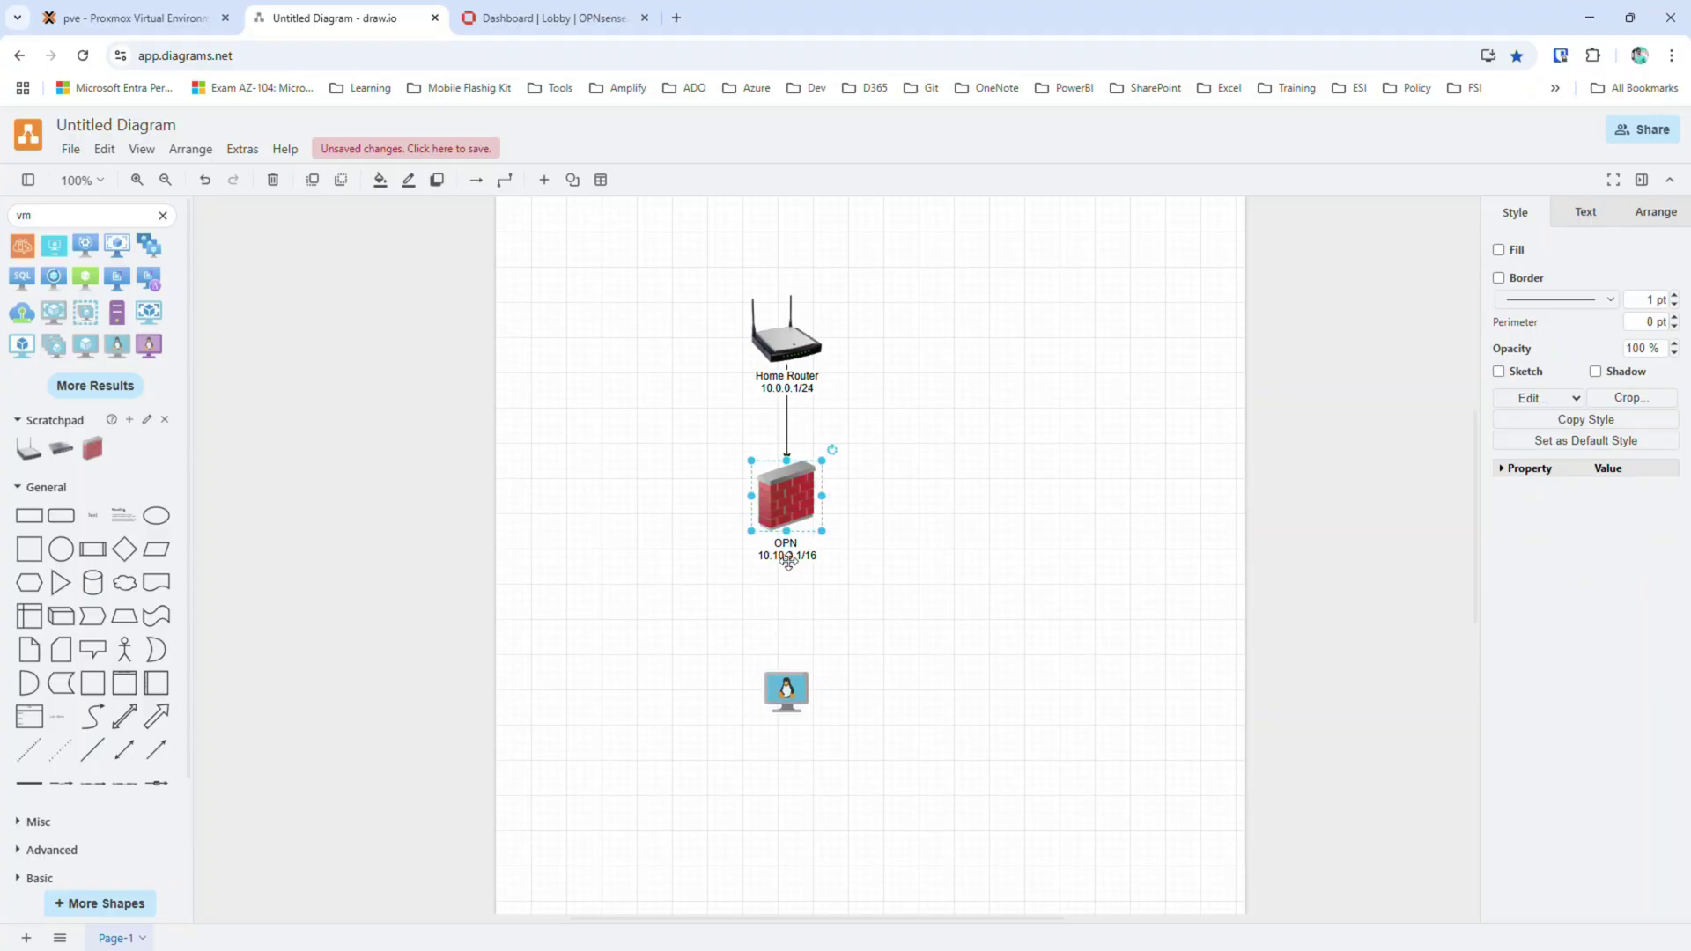
pyautogui.moveTo(787, 563); pyautogui.dragTo(789, 683)
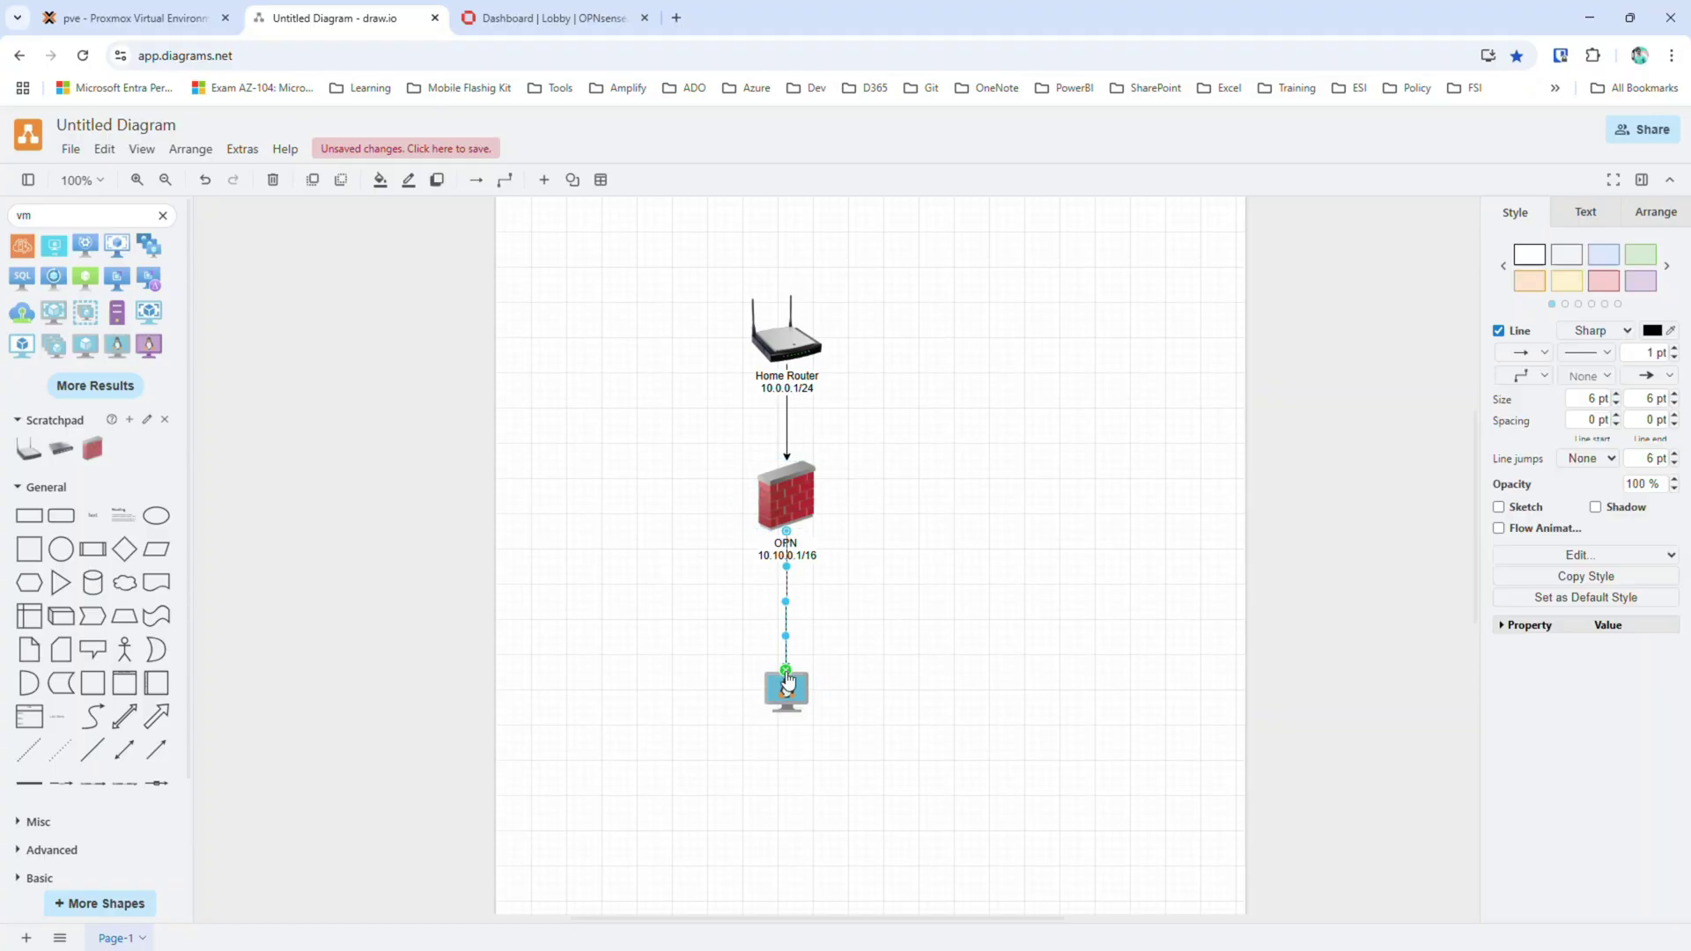
# Label the Linux VM shape "Proxmox" with 10.10.0.11/16 on a second line, and move it closer to the firewall.
pyautogui.doubleClick(787, 691)
pyautogui.write('P')
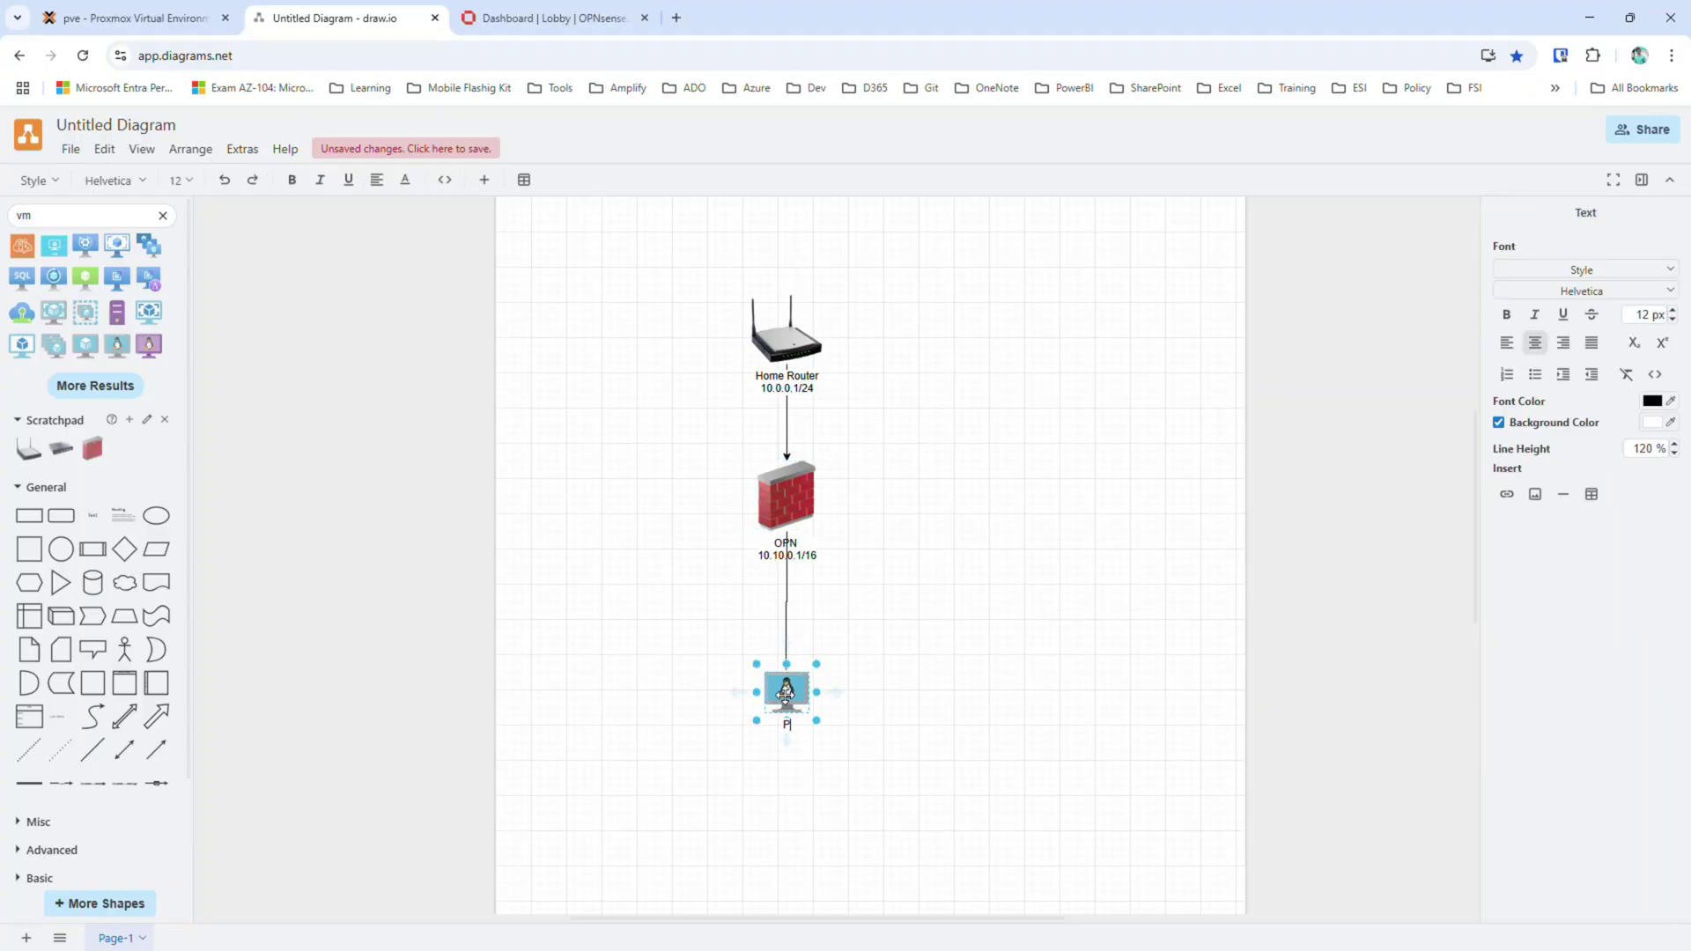
pyautogui.write('roxmox')
pyautogui.press('Return')
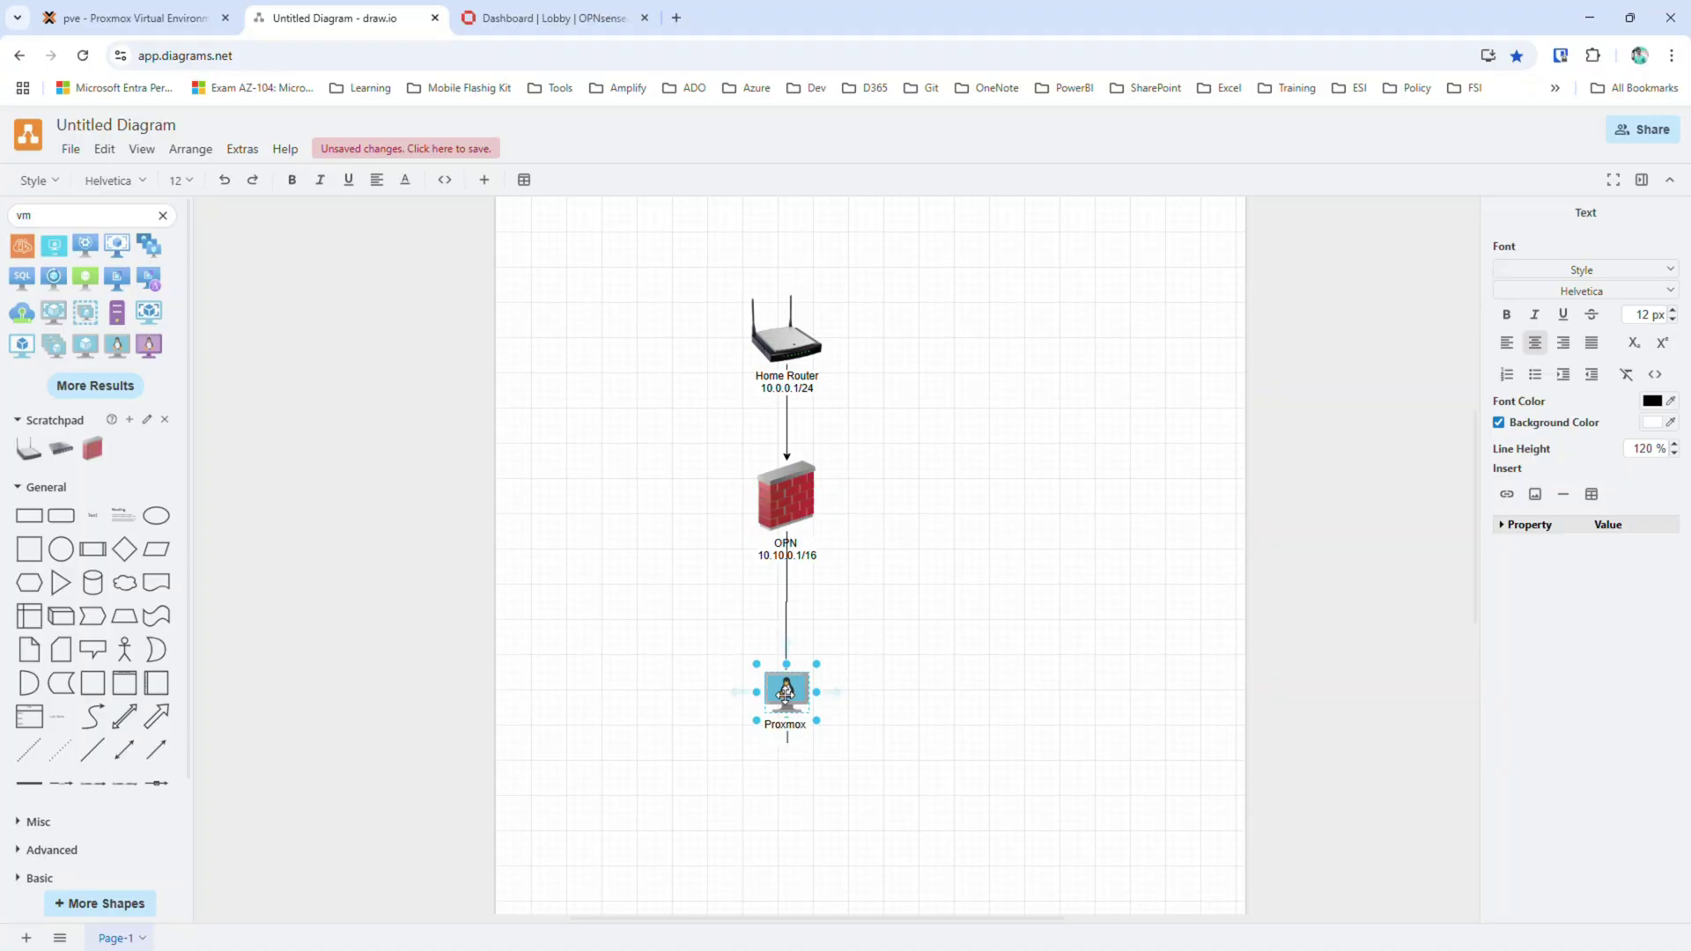
pyautogui.write('10.10.0.11/16')
pyautogui.click(904, 673)
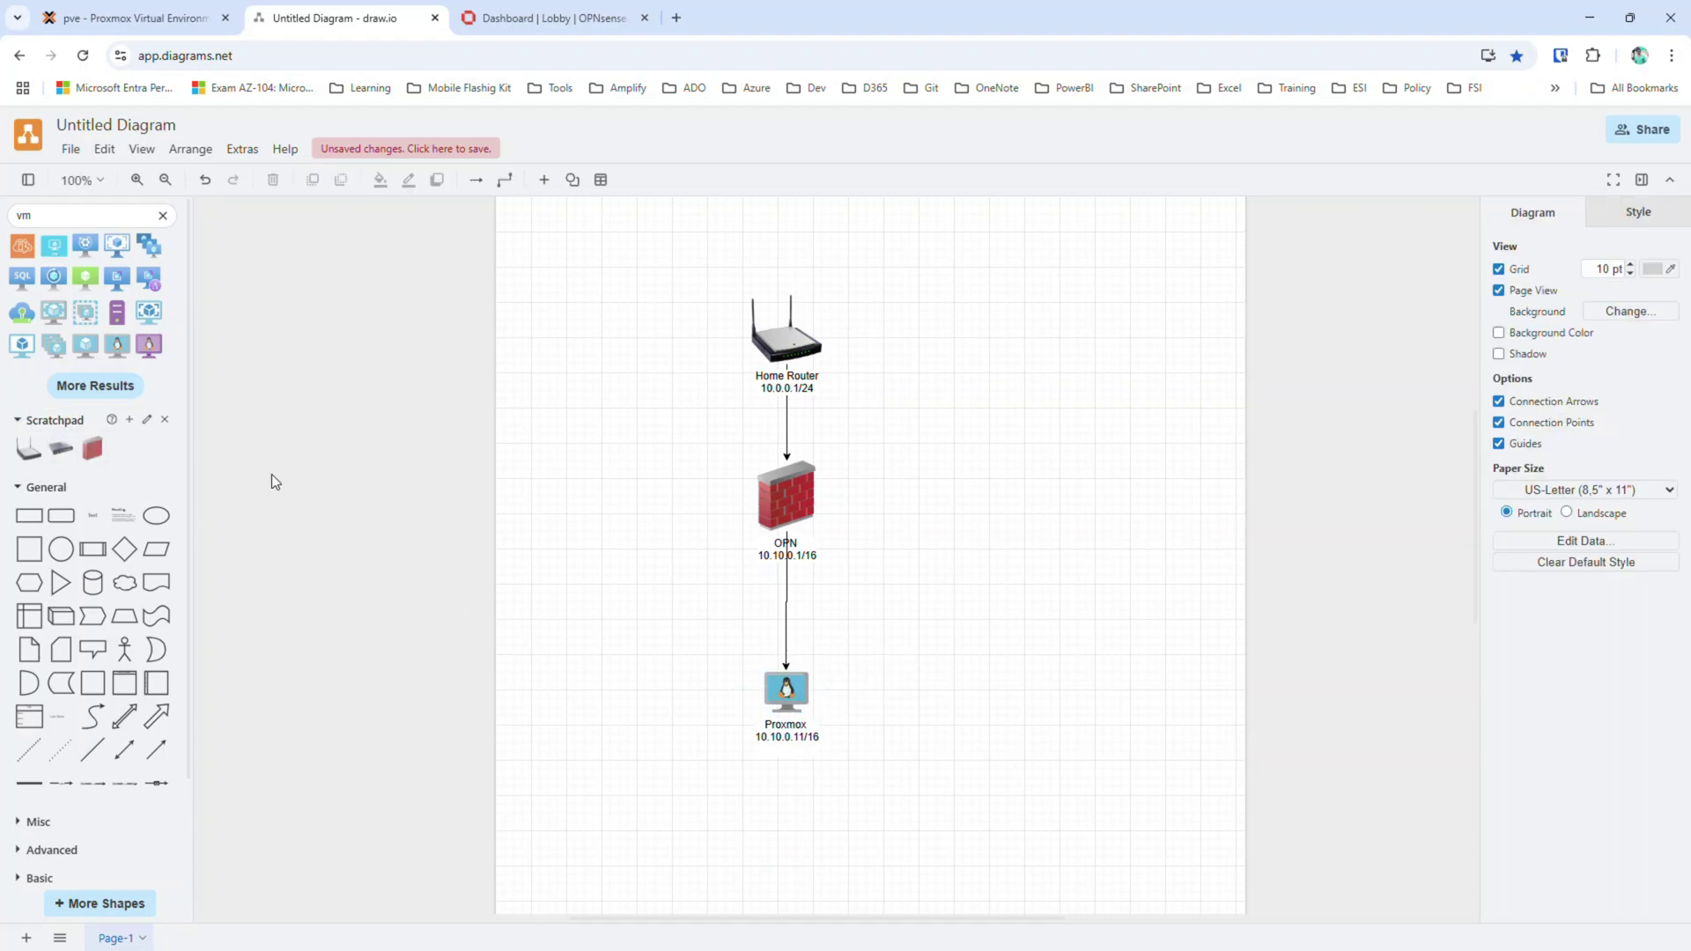
pyautogui.moveTo(787, 693); pyautogui.dragTo(787, 643)
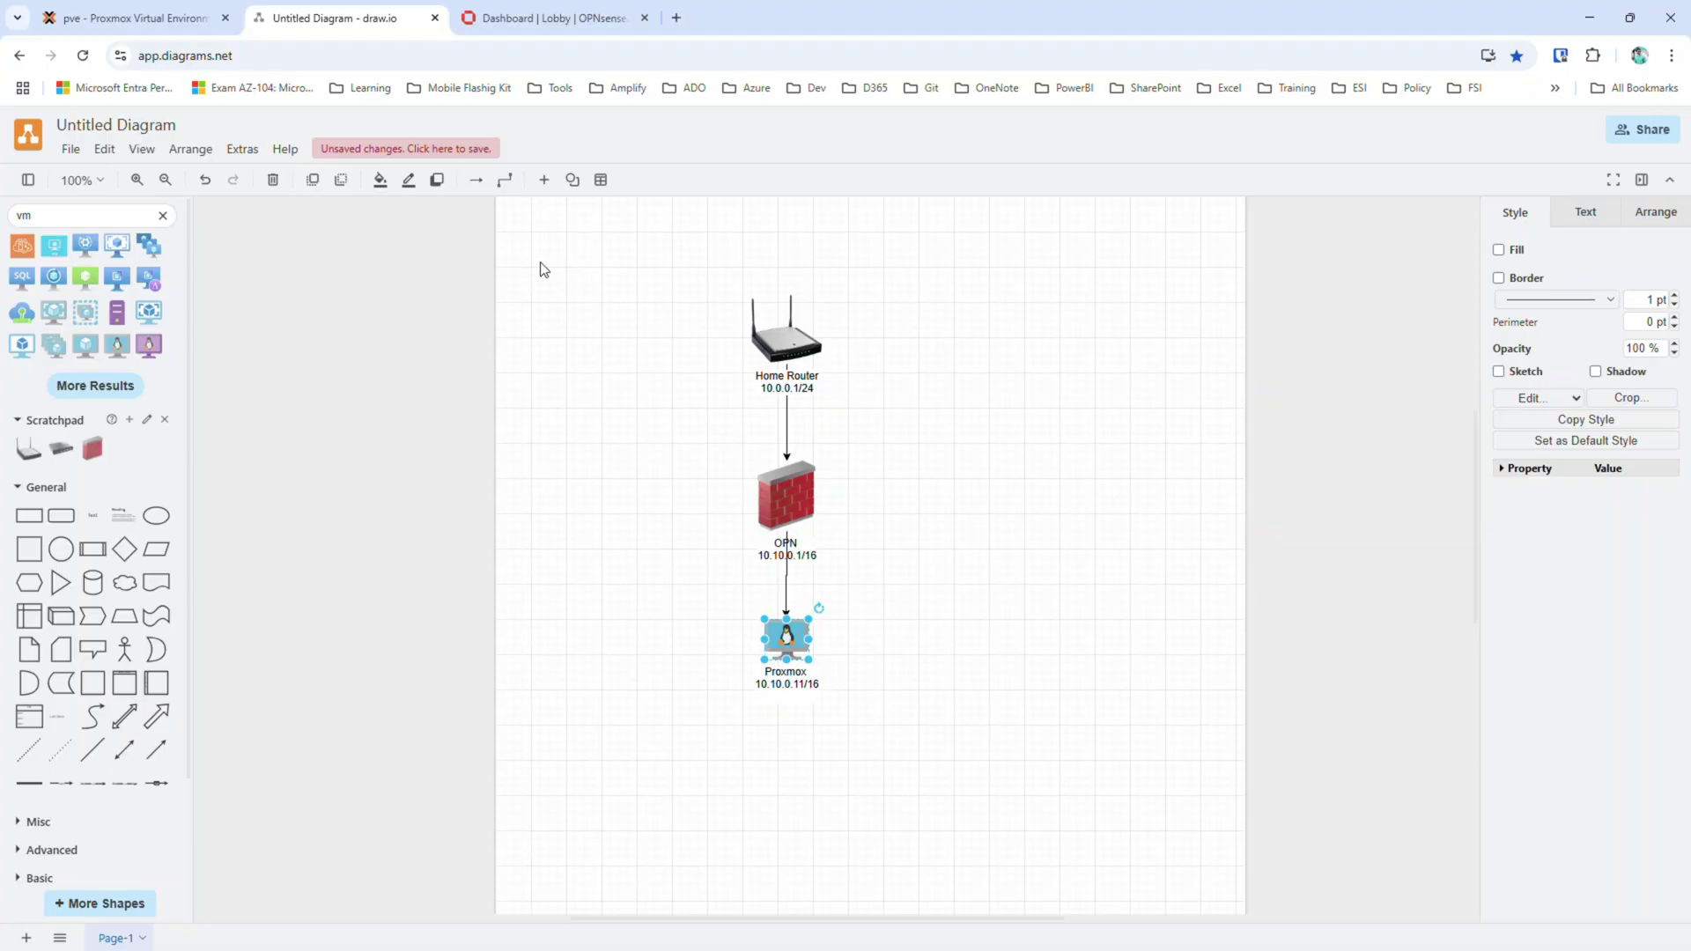
# Switch to Proxmox and examine the pve node's network bridges, their addresses and gateway.
pyautogui.click(162, 20)
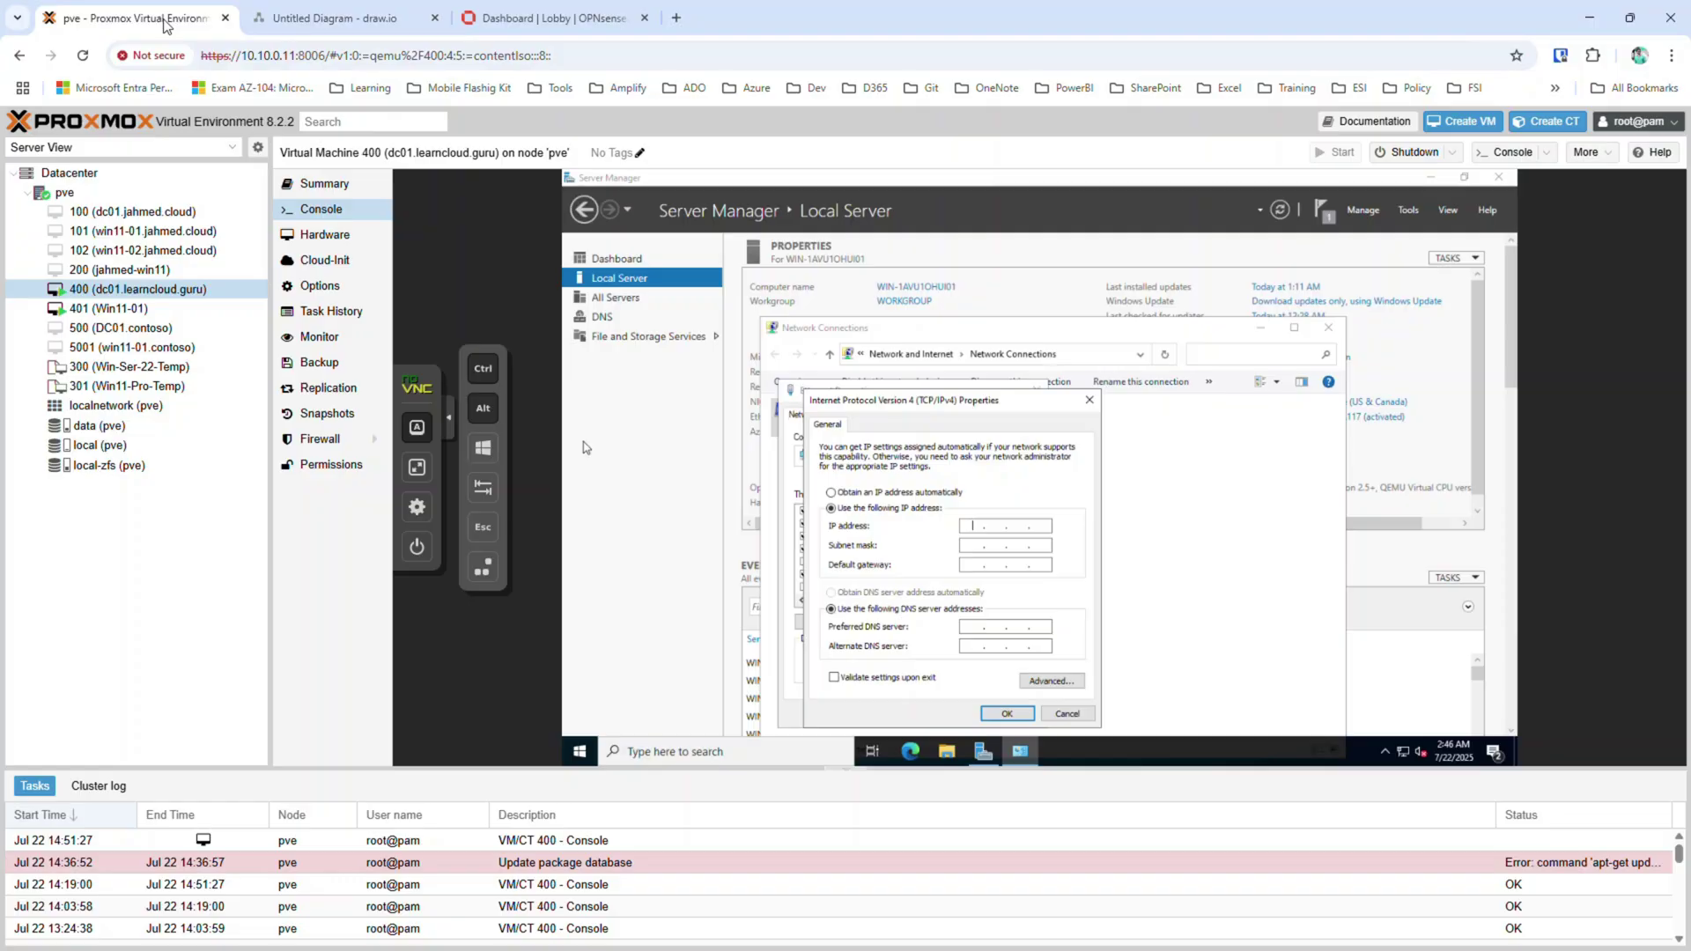
pyautogui.click(70, 195)
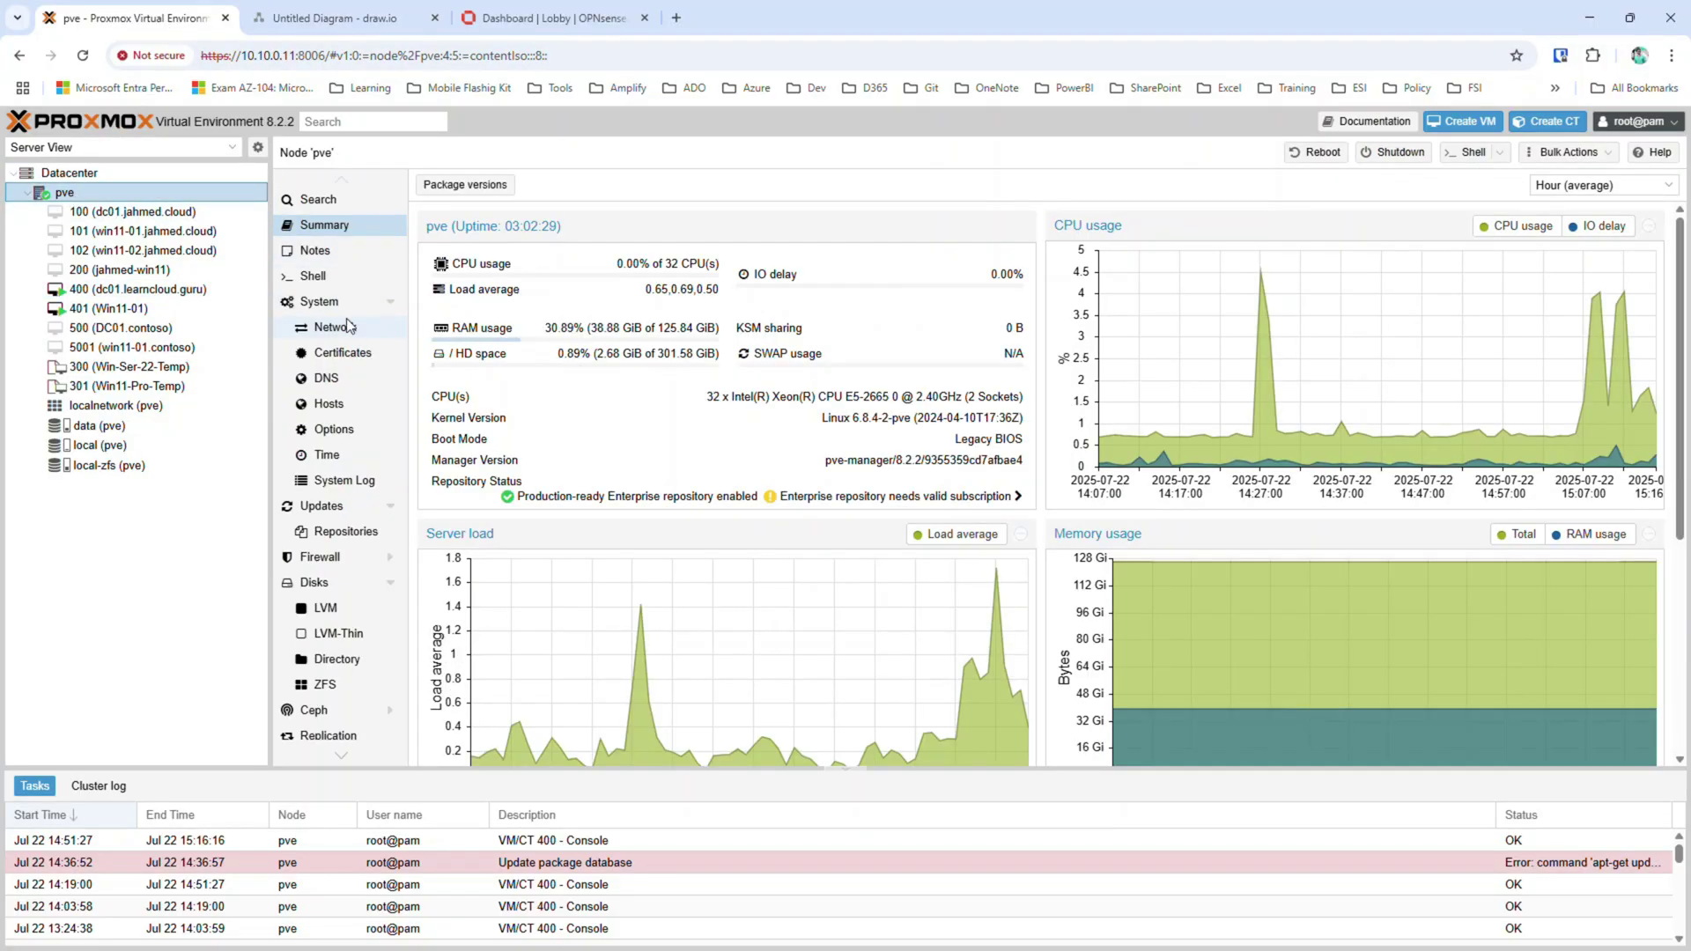
pyautogui.click(343, 328)
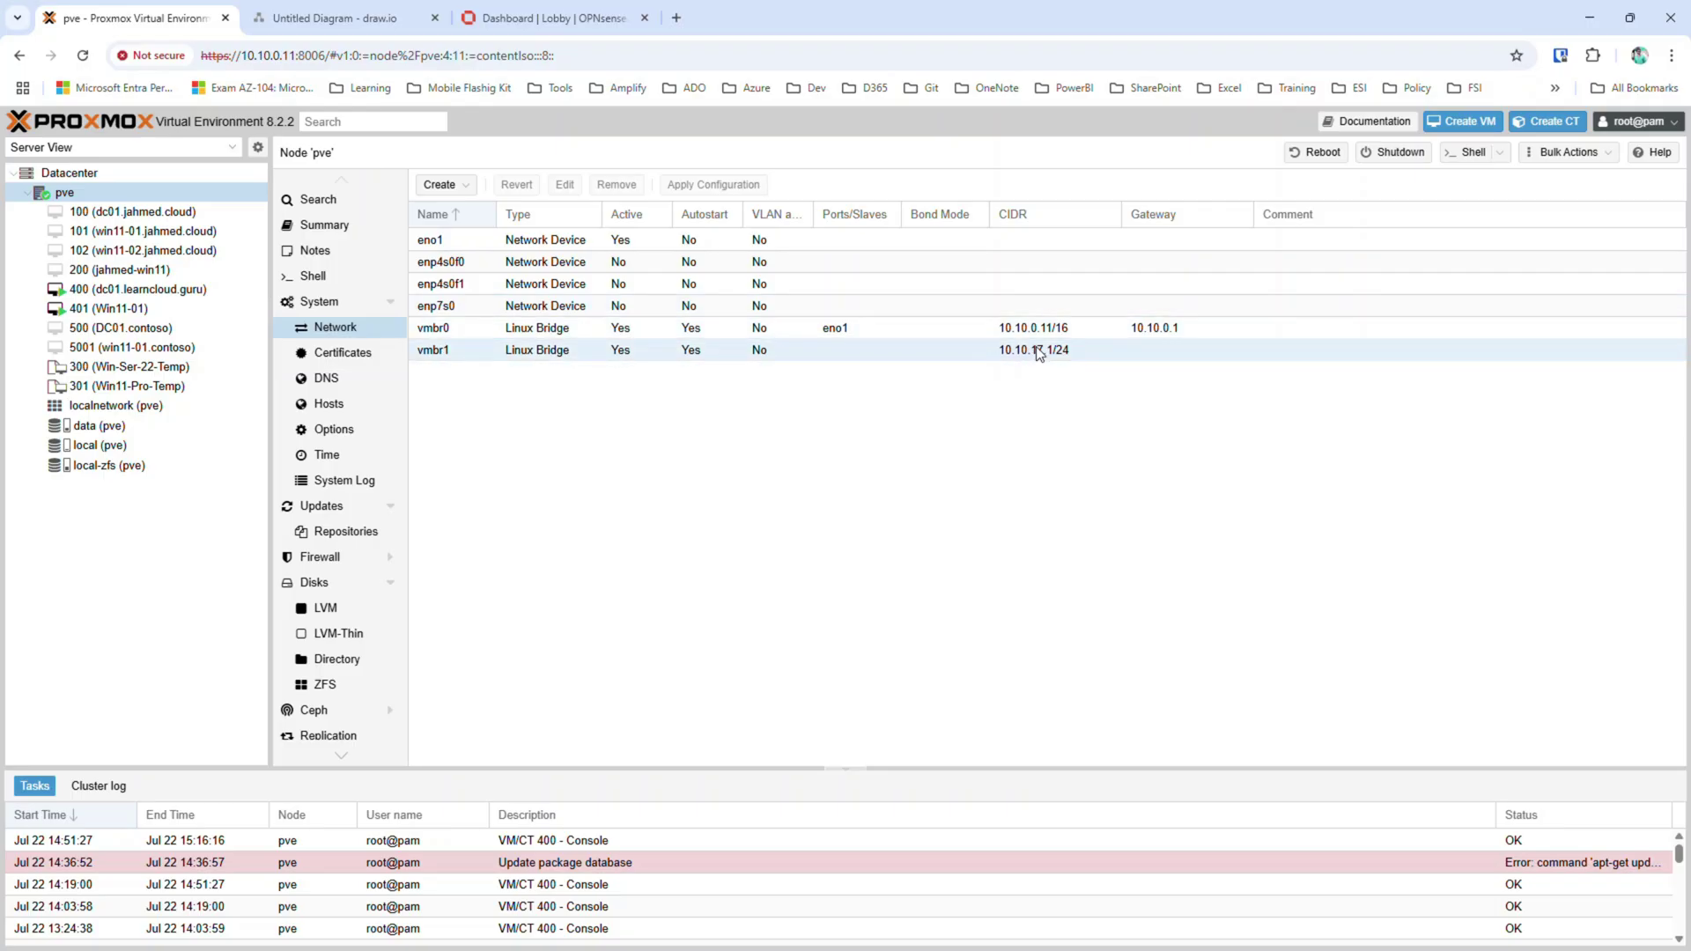
# In the dc01.learncloud.guru console, set IP address 10.10.17.40, subnet mask 255.255.0.0, default gateway 10.10.0.1 and preferred DNS server 10.10.17.40.
pyautogui.click(159, 291)
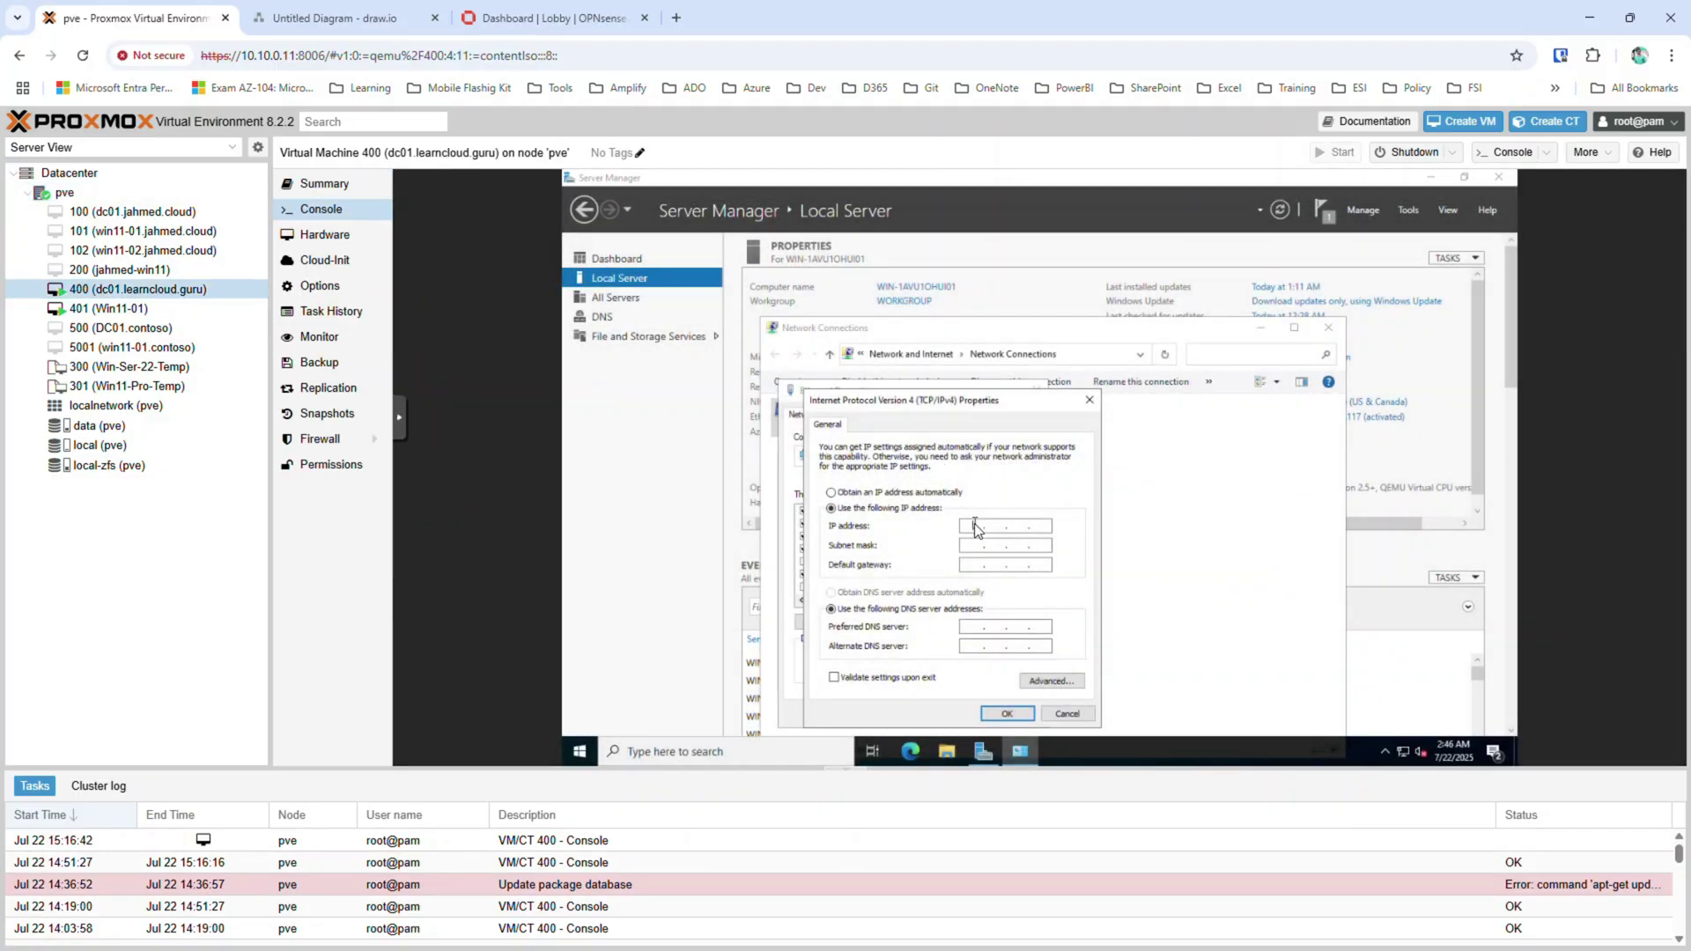
pyautogui.write('10 . 17 . 40')
pyautogui.press('Tab')
pyautogui.write('255255')
pyautogui.press('Tab')
pyautogui.write('10.10.0')
pyautogui.press('Tab')
pyautogui.press('Tab')
pyautogui.write('10 . 10 . 17 . 40')
# Open Command Prompt on dc01 and run ipconfig to check the IPv4 address before applying the static settings.
pyautogui.click(733, 753)
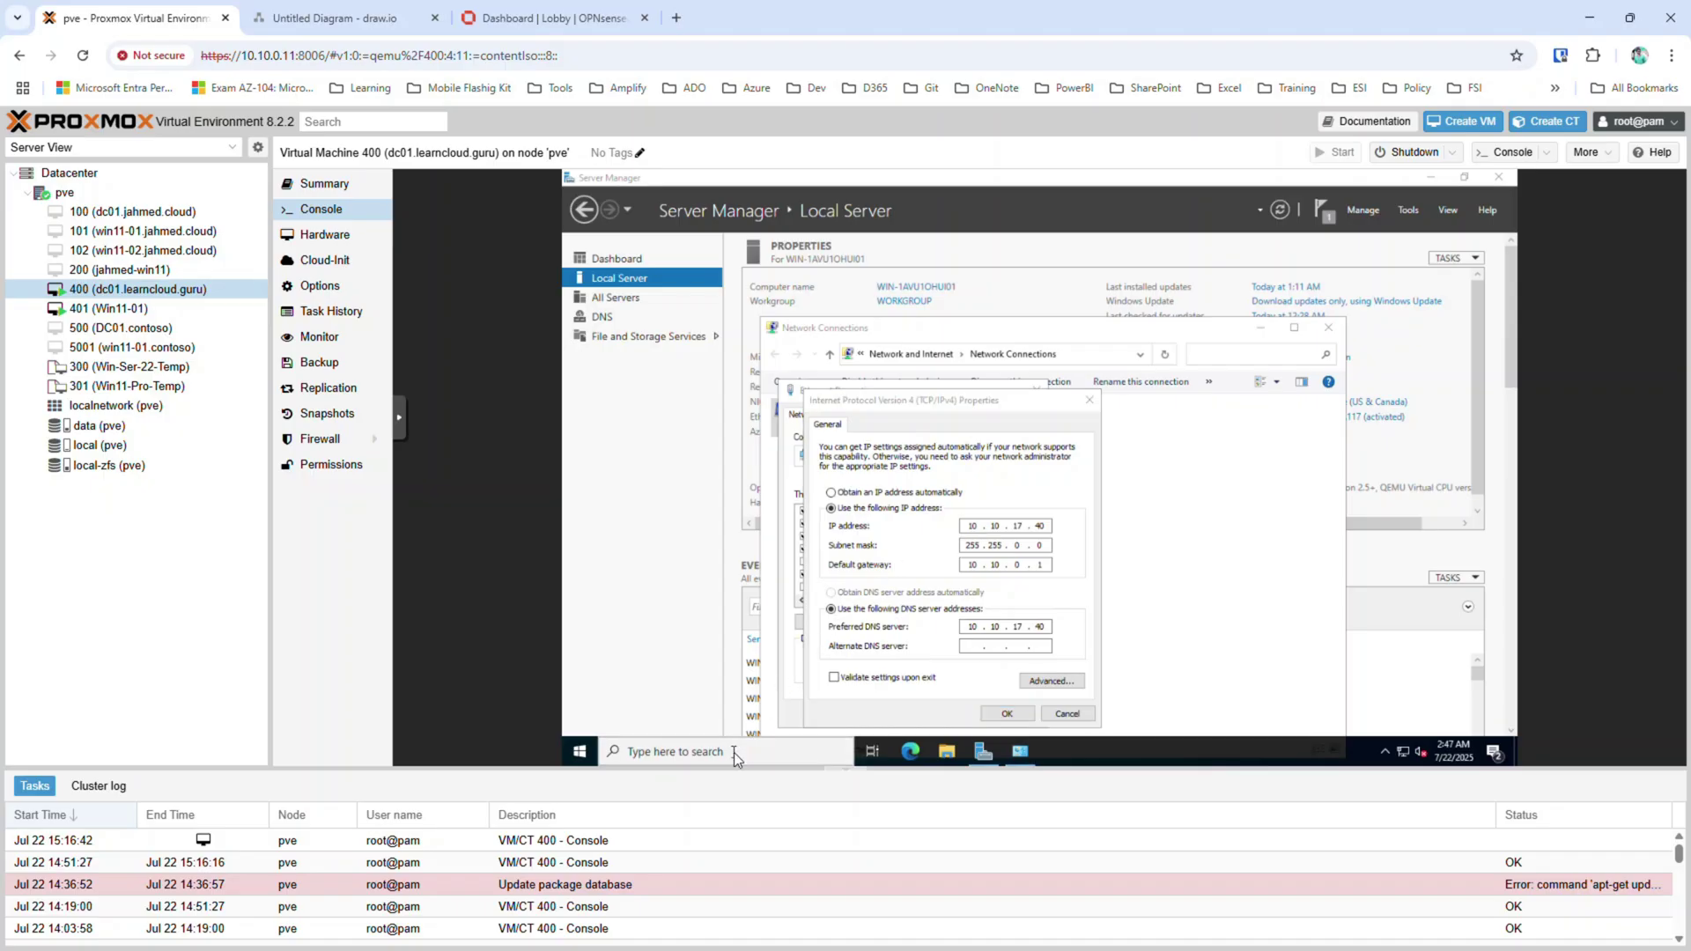
pyautogui.write('cmd')
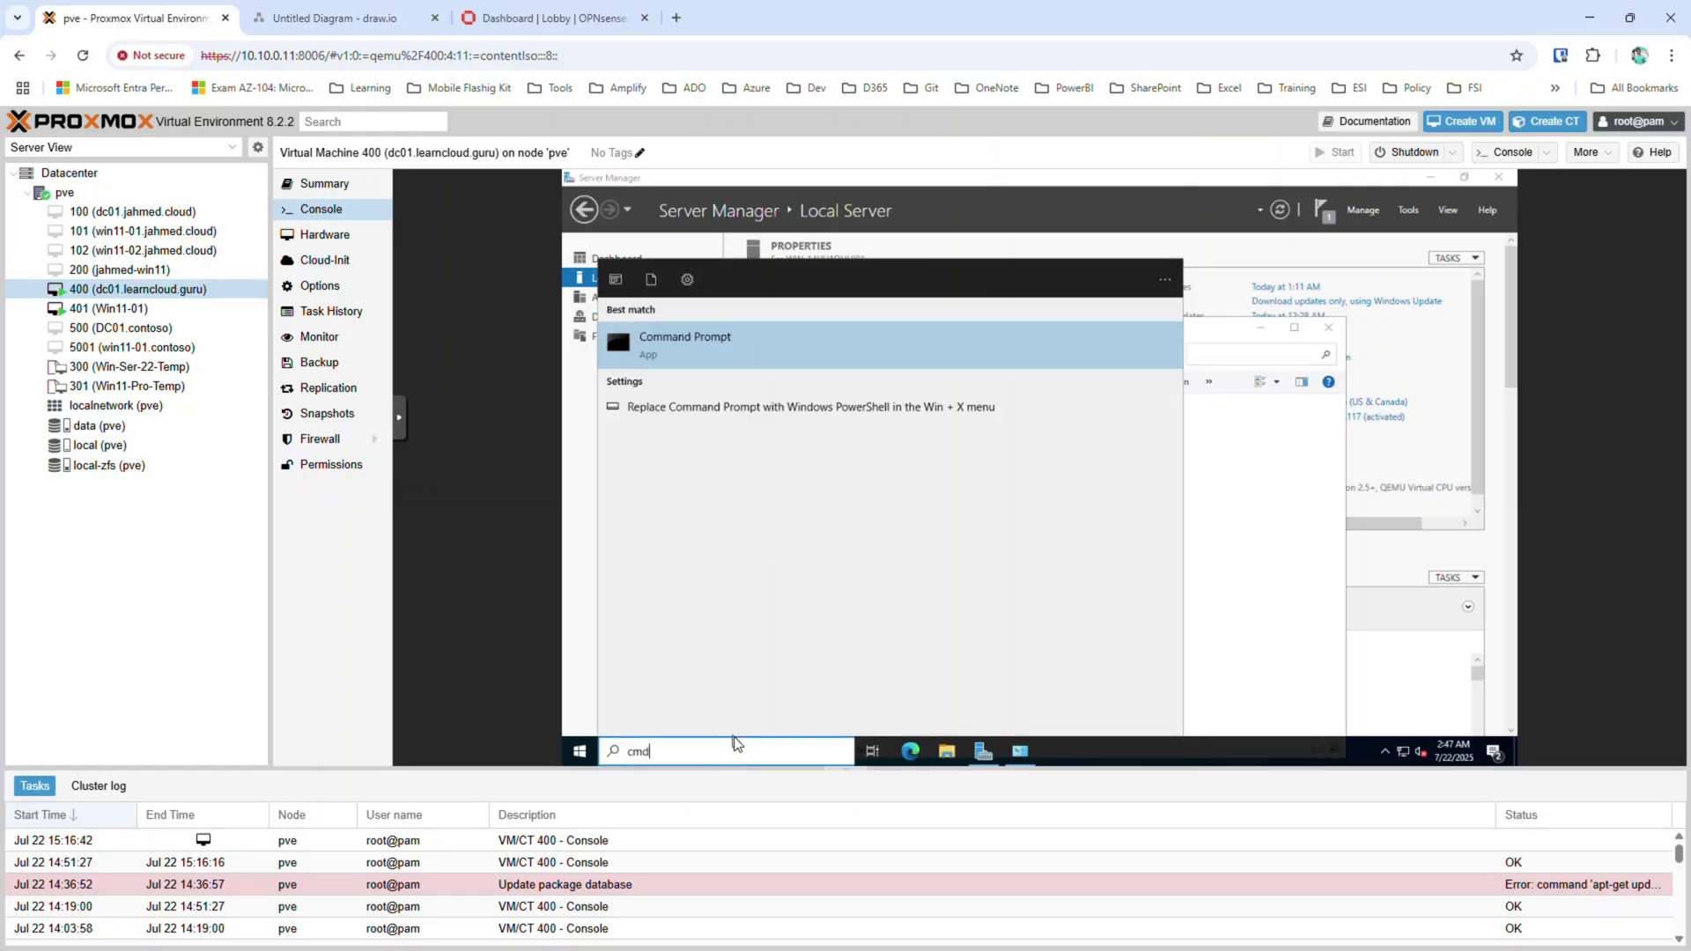
pyautogui.press('Return')
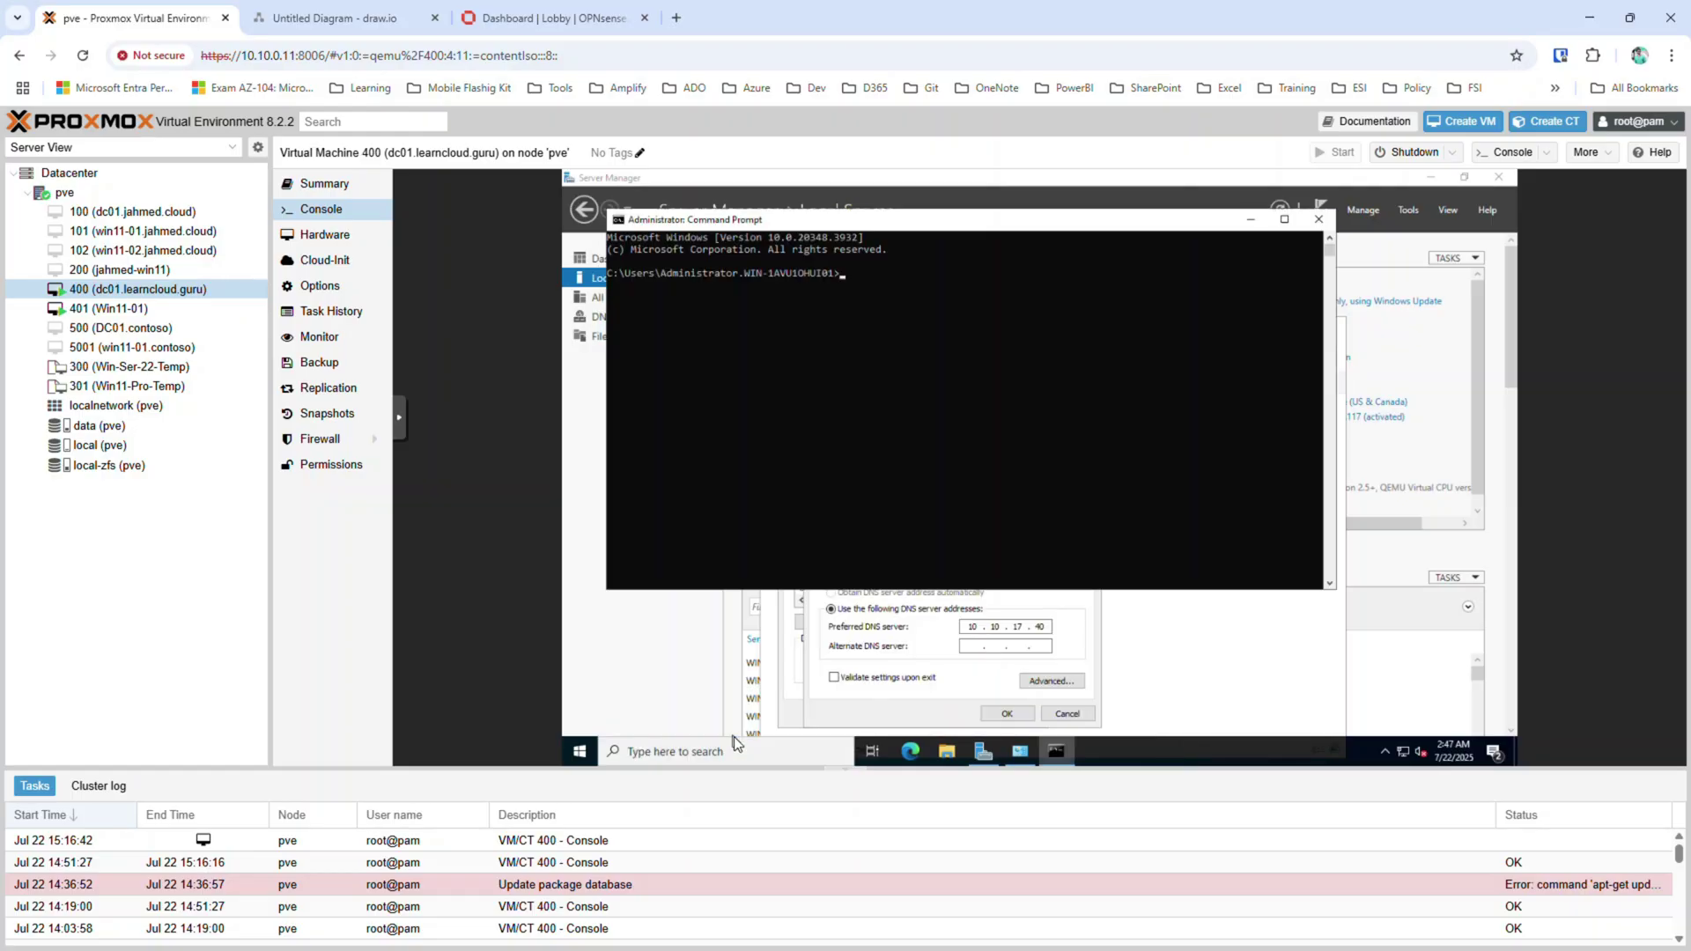
pyautogui.write('ipconfig')
pyautogui.press('Return')
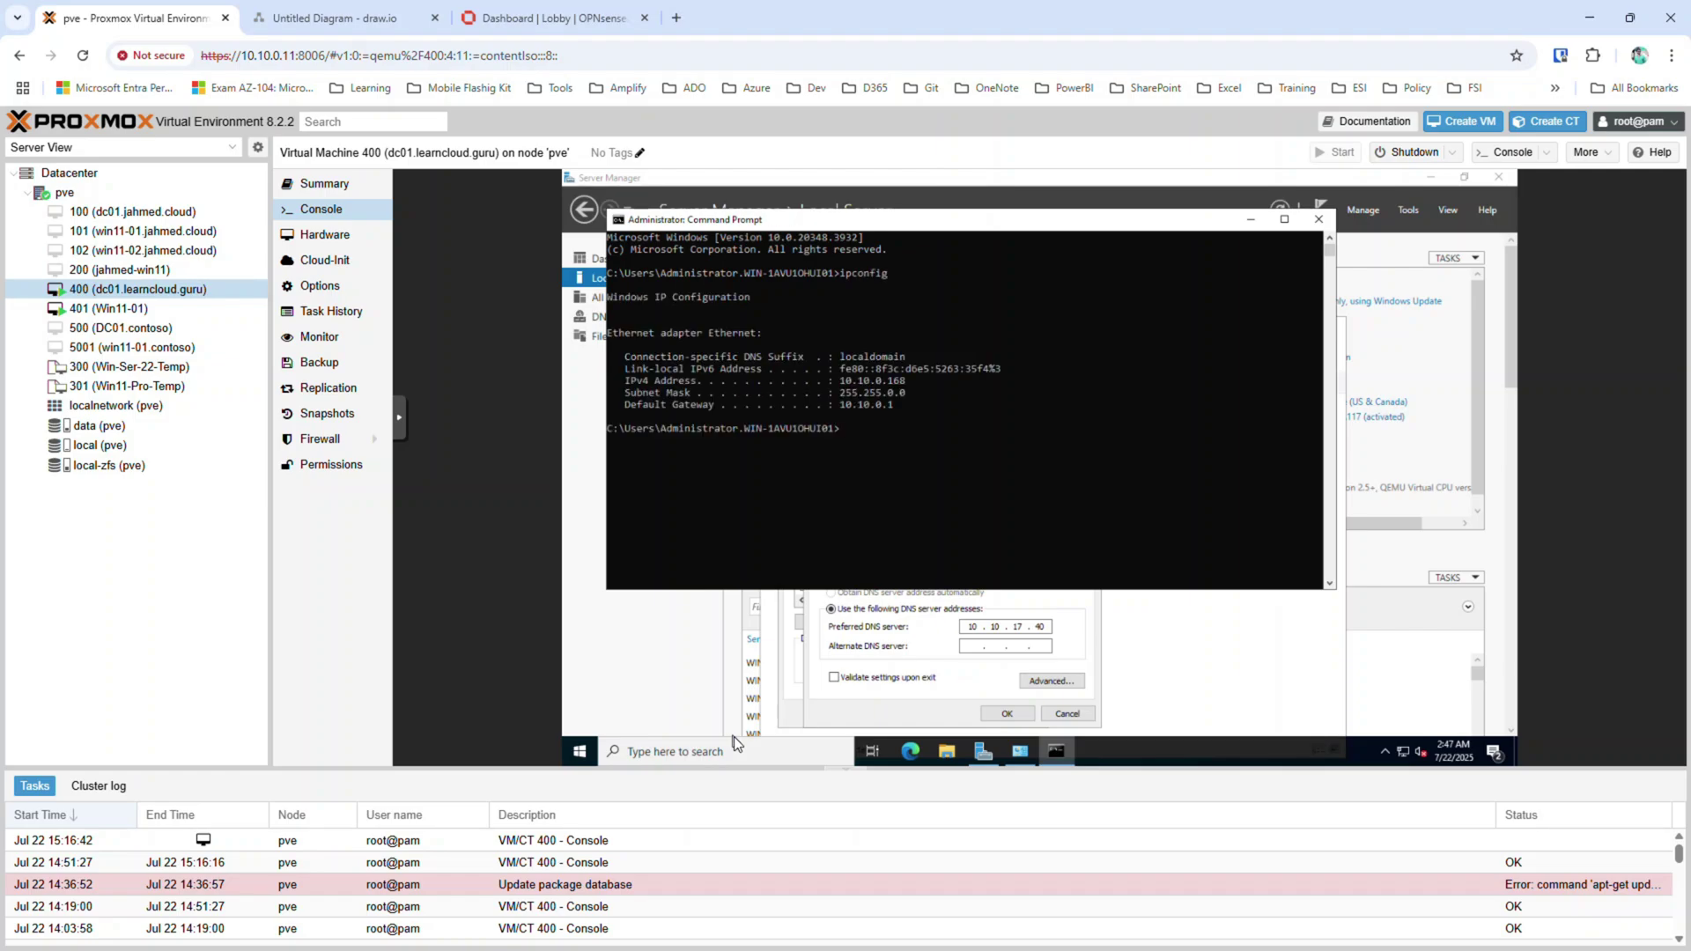
pyautogui.moveTo(911, 388); pyautogui.dragTo(846, 384)
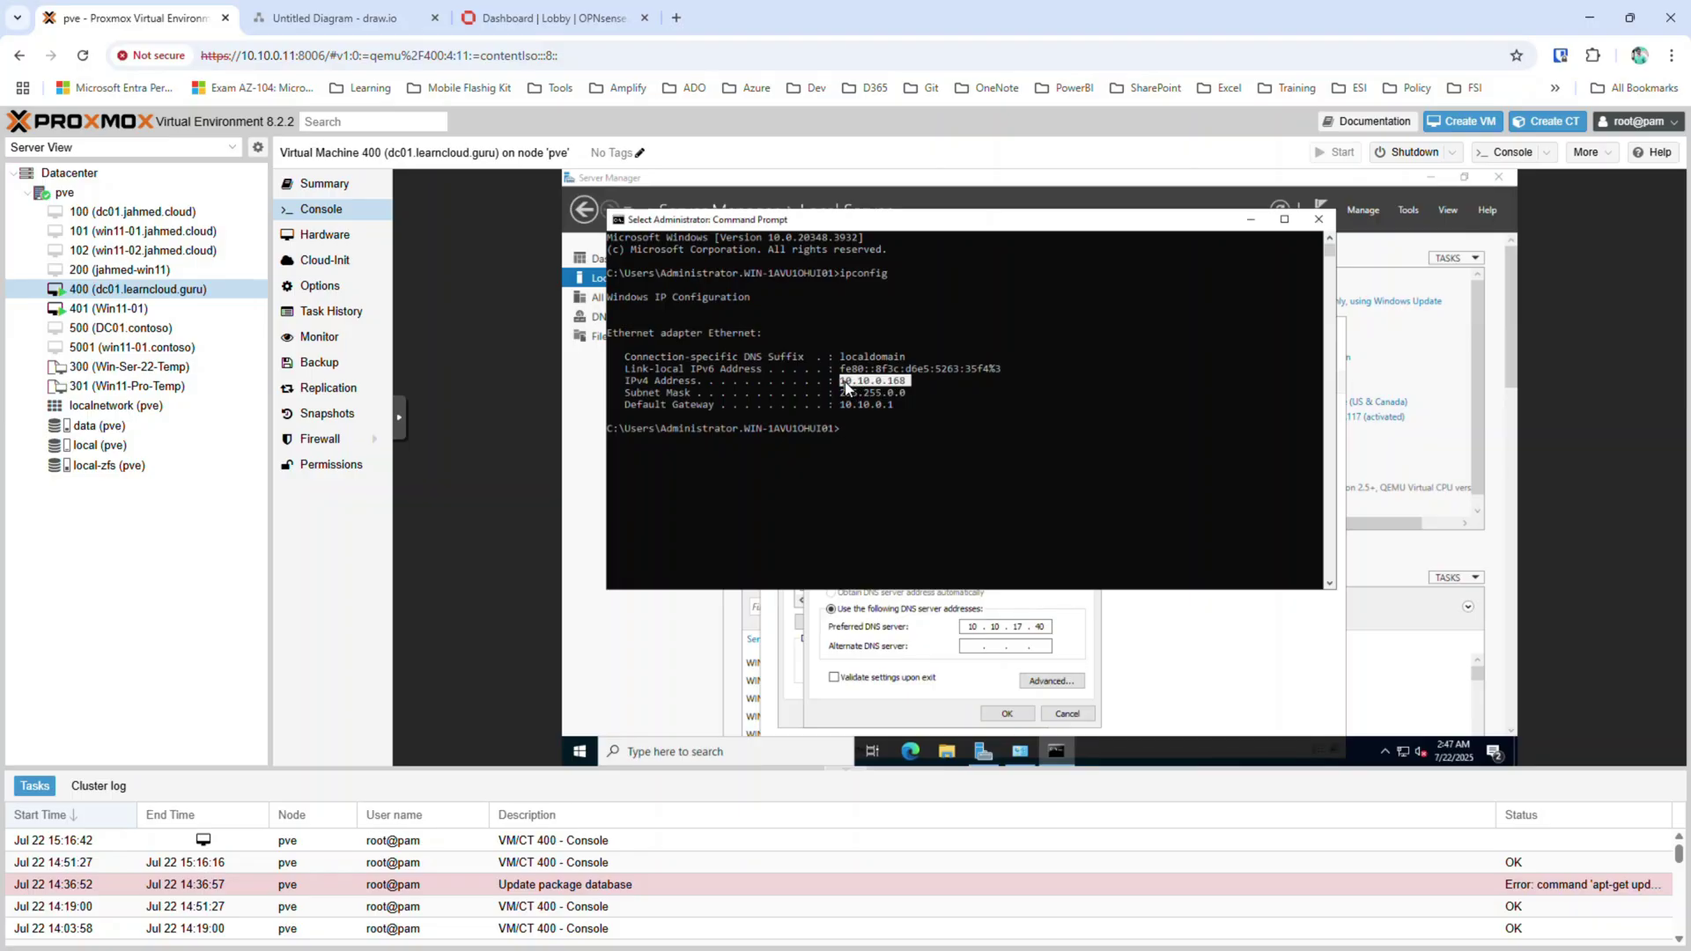
pyautogui.rightClick(902, 395)
# Apply the entered static IPv4 settings and close the Ethernet adapter's properties.
pyautogui.click(932, 615)
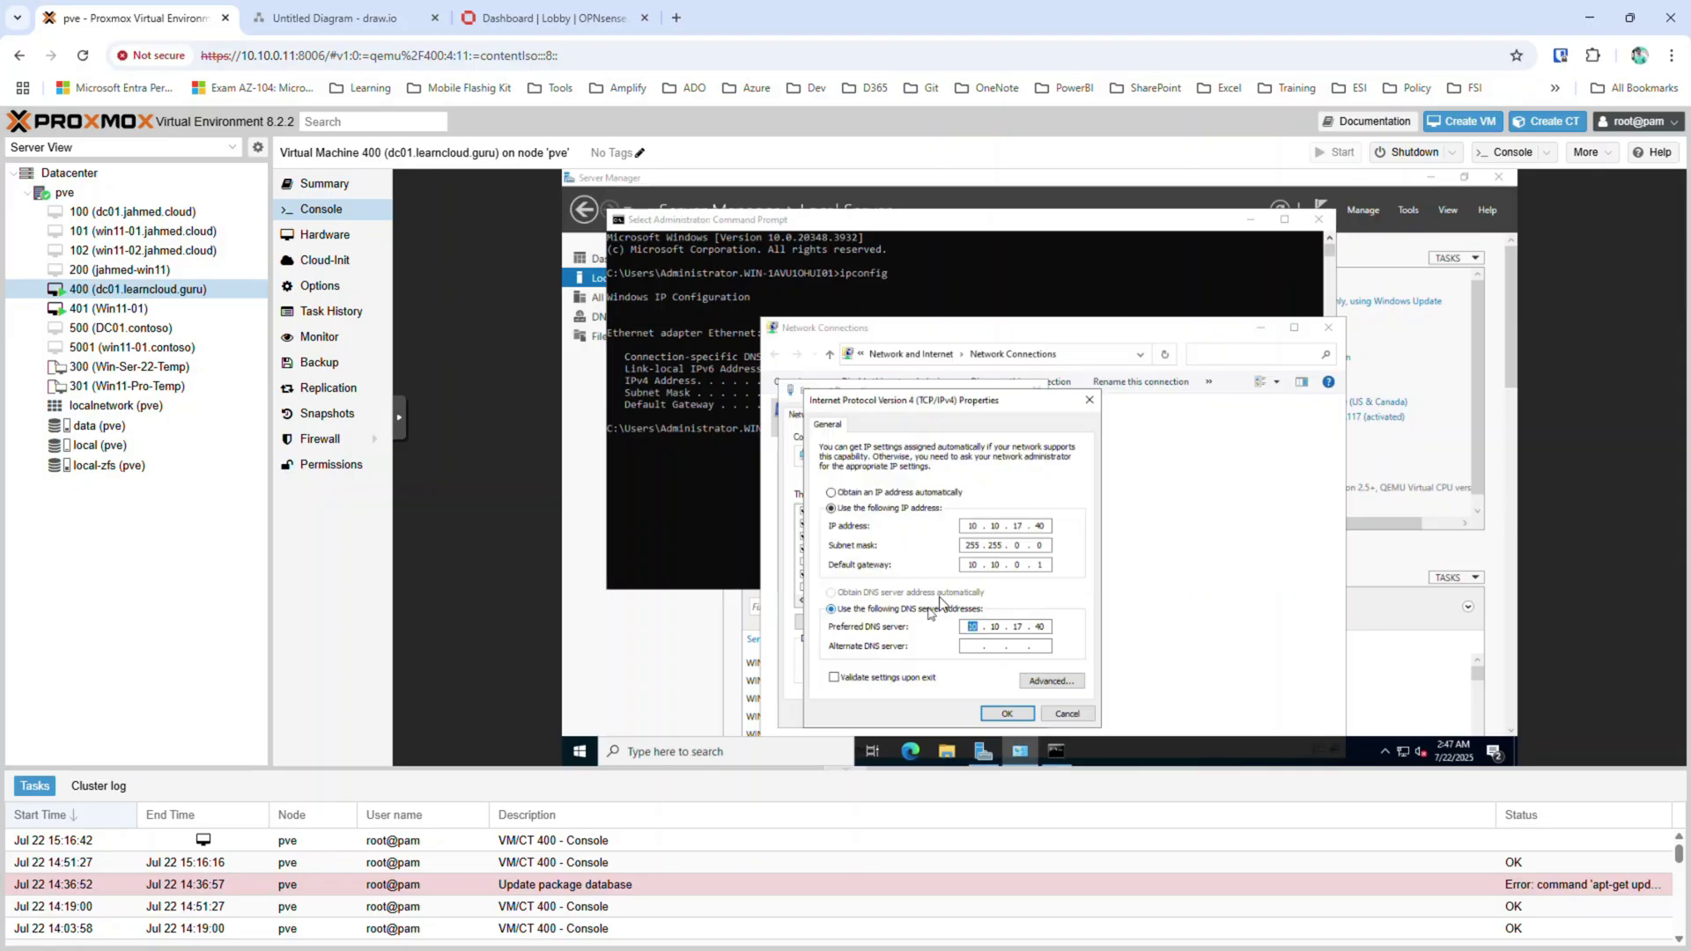
pyautogui.click(1045, 527)
pyautogui.click(1007, 711)
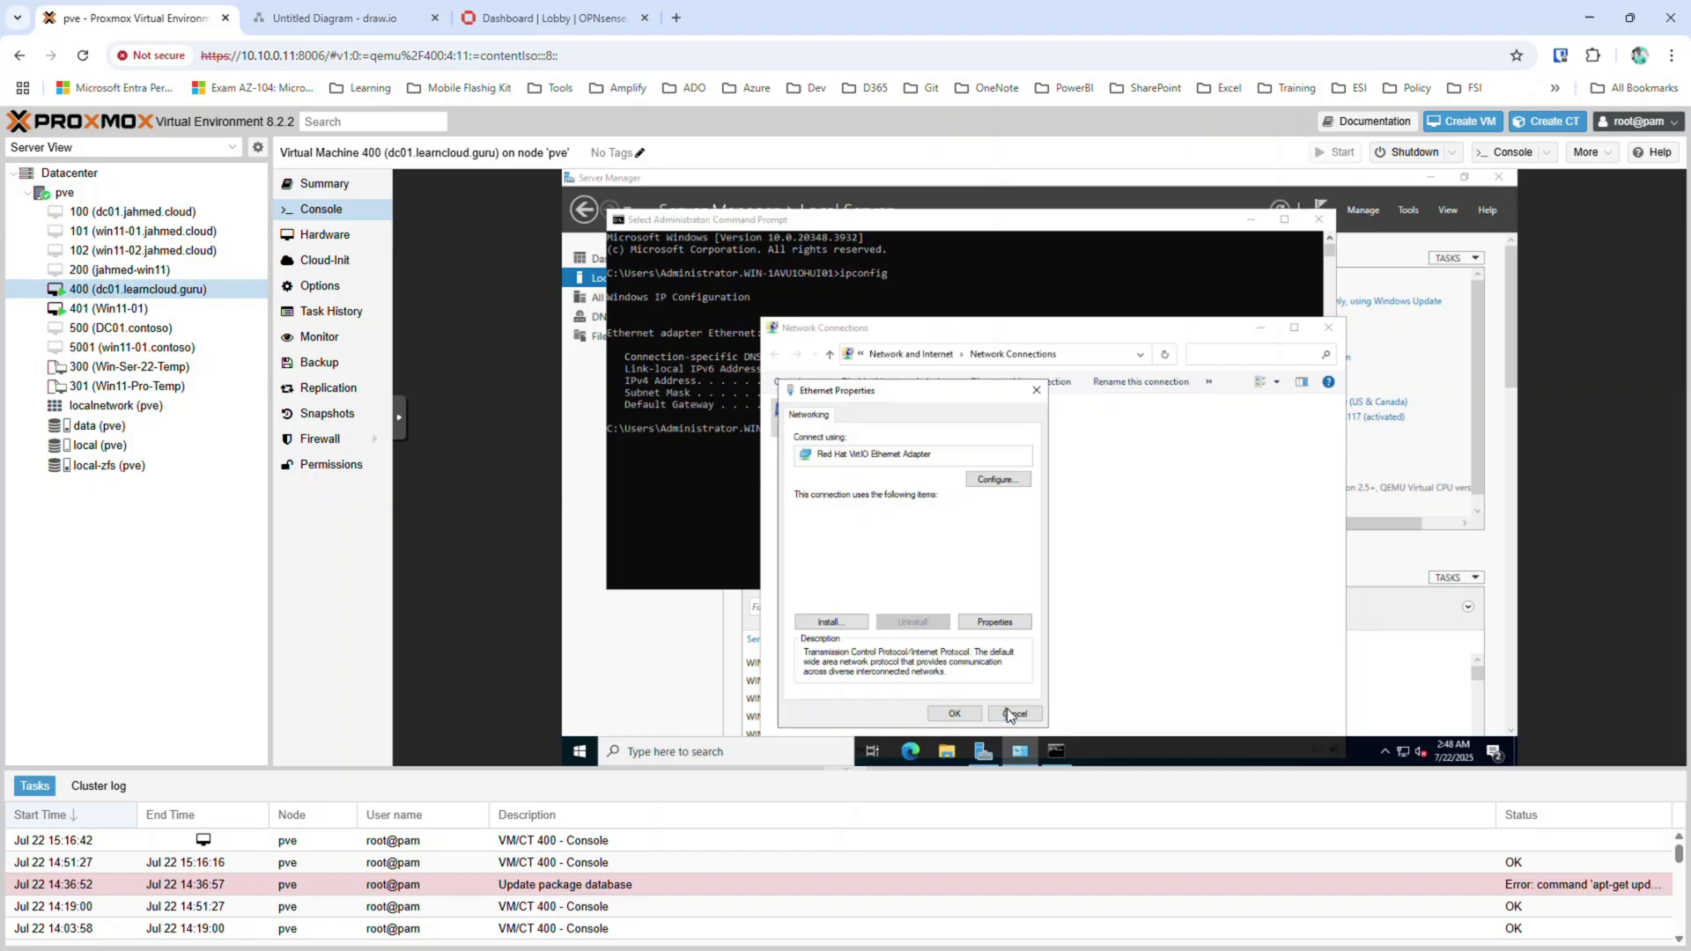
pyautogui.click(954, 712)
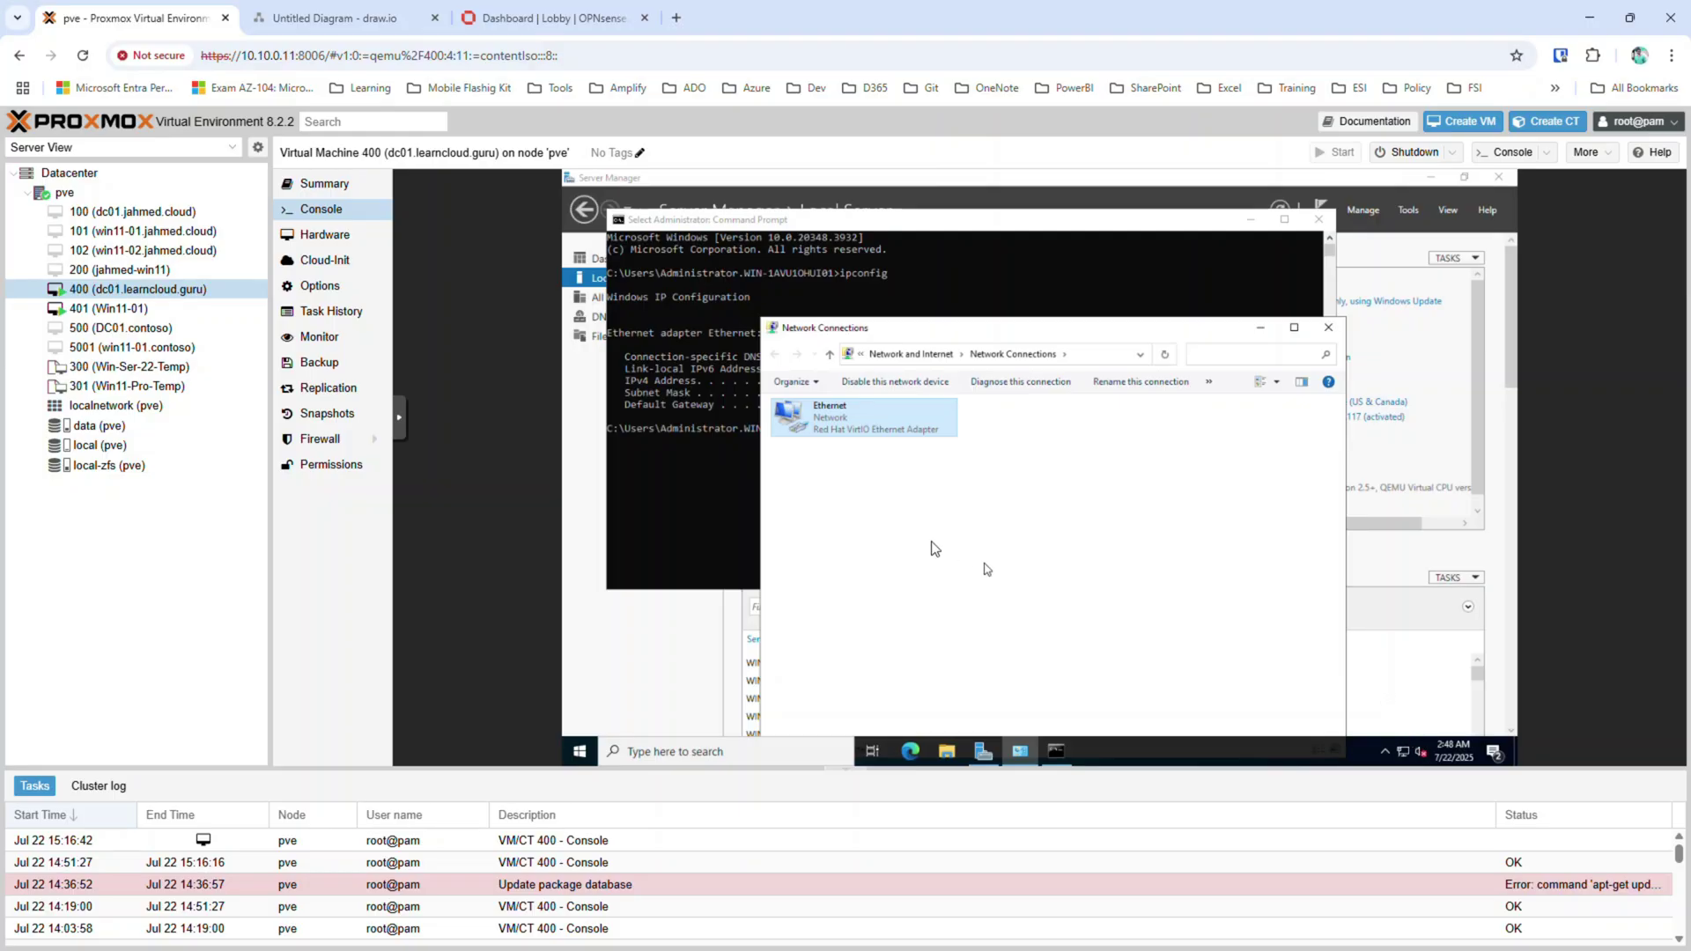
# Run ipconfig again to verify the adapter's new address, and minimize Command Prompt.
pyautogui.click(712, 472)
pyautogui.write('ipconfig')
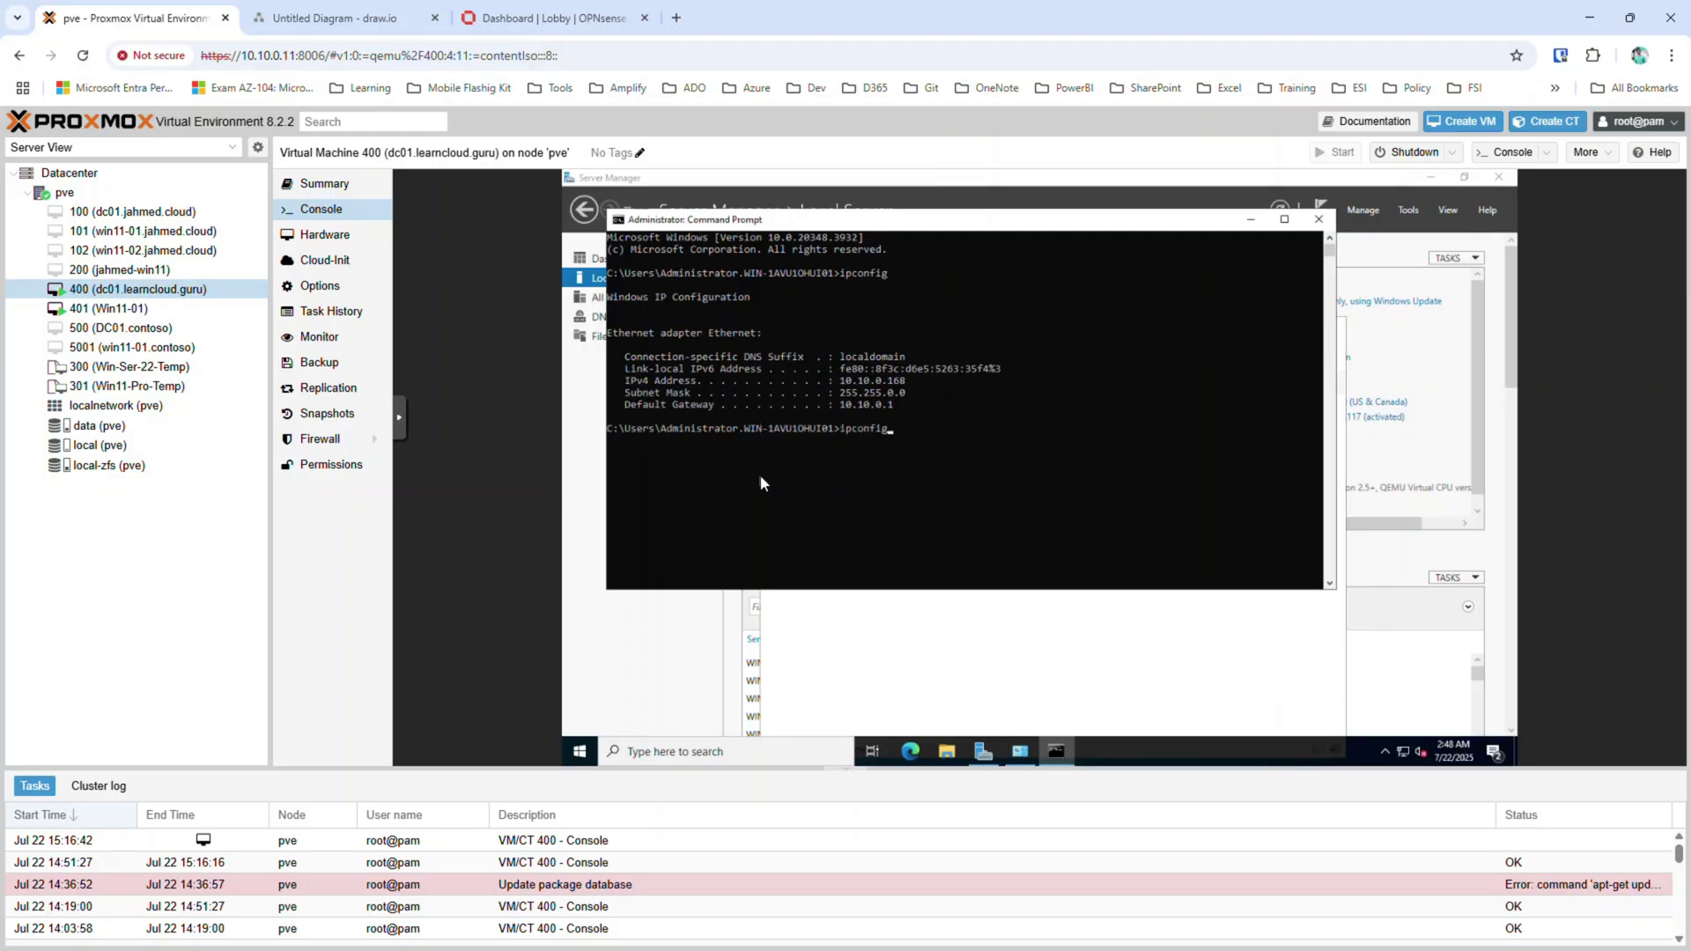
pyautogui.press('Return')
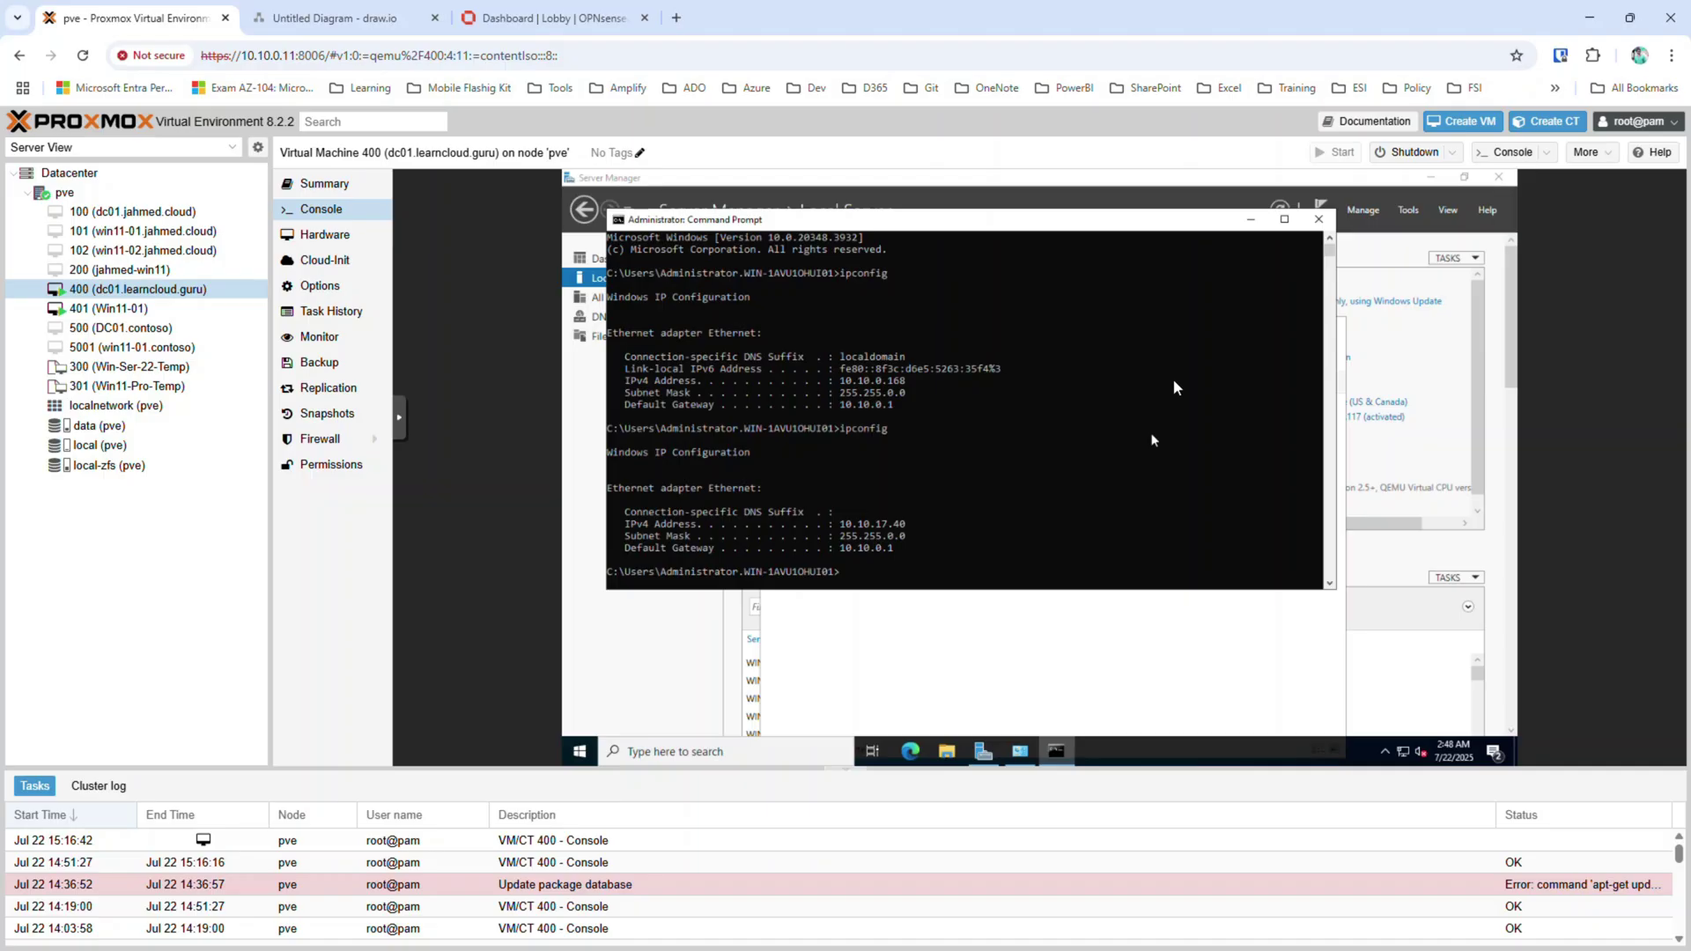
pyautogui.click(1251, 219)
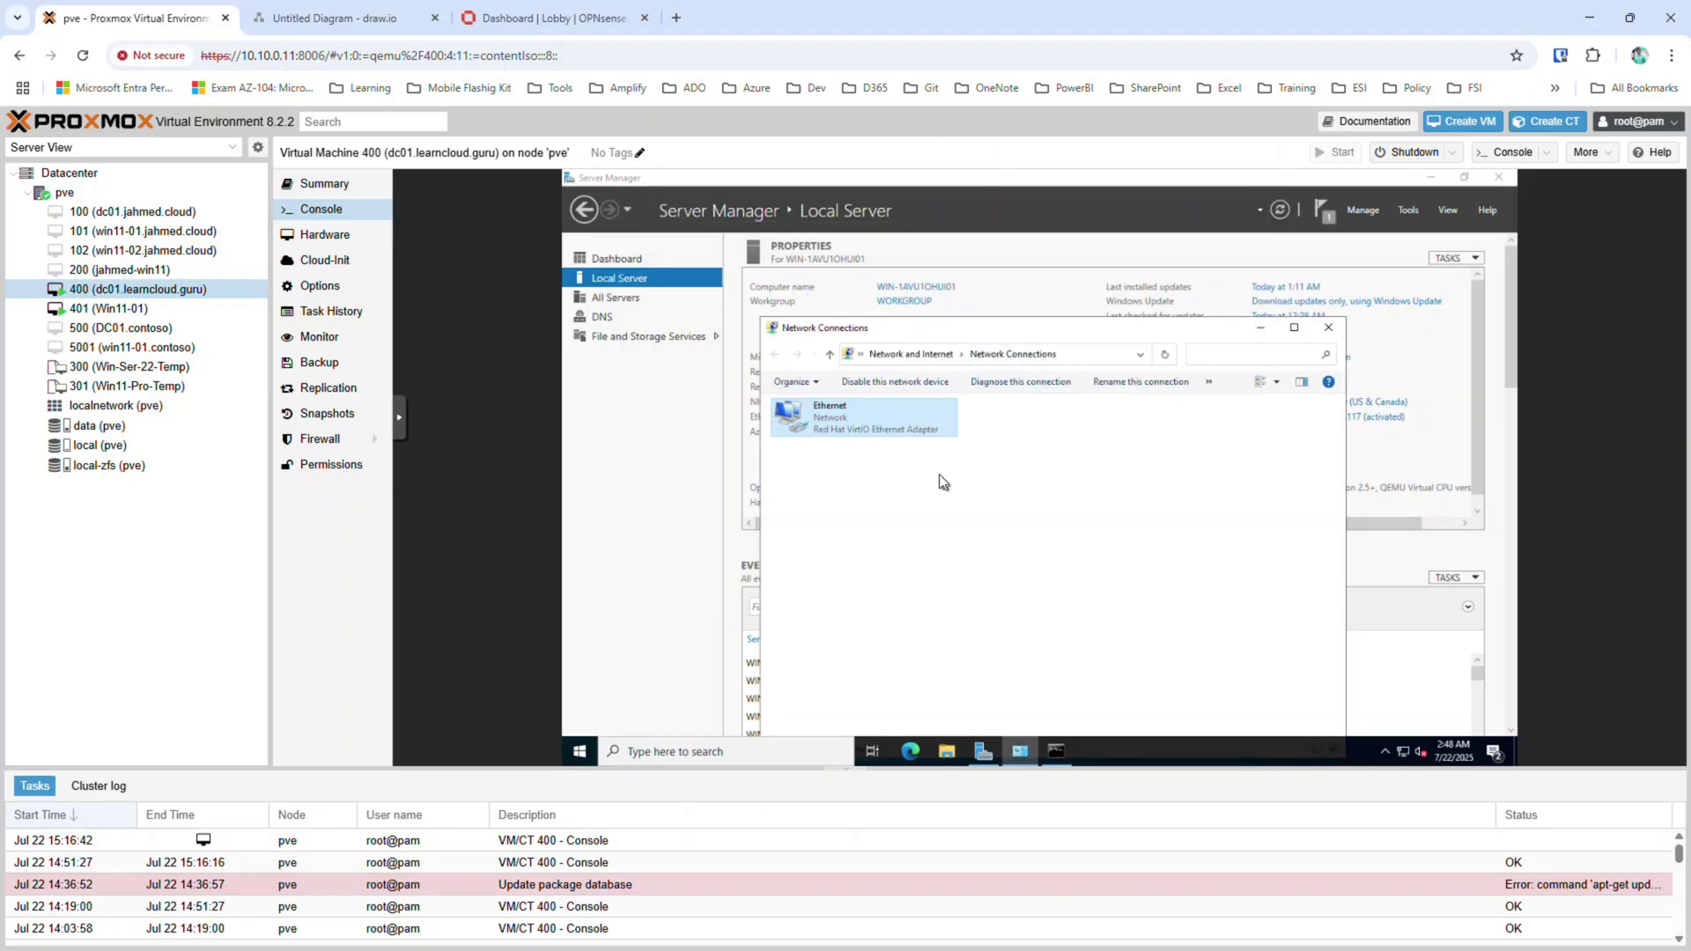
# From Server Manager's local server properties, rename the computer to dc01, keep it in WORKGROUP, and restart it to apply the change.
pyautogui.click(656, 467)
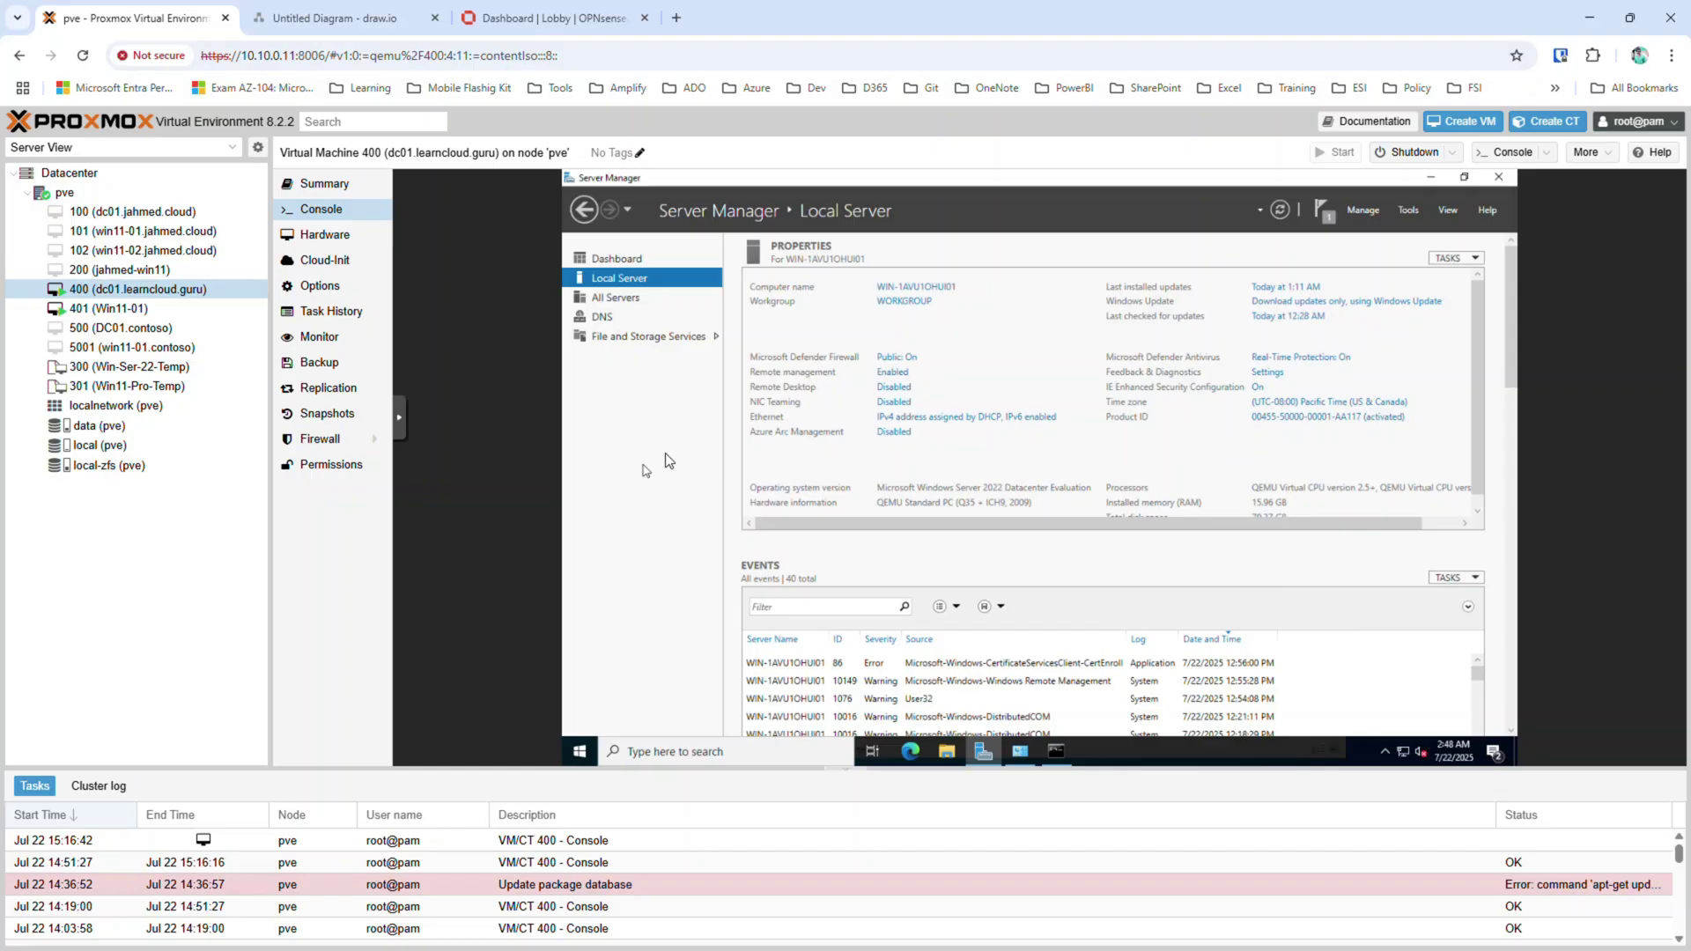
pyautogui.click(907, 303)
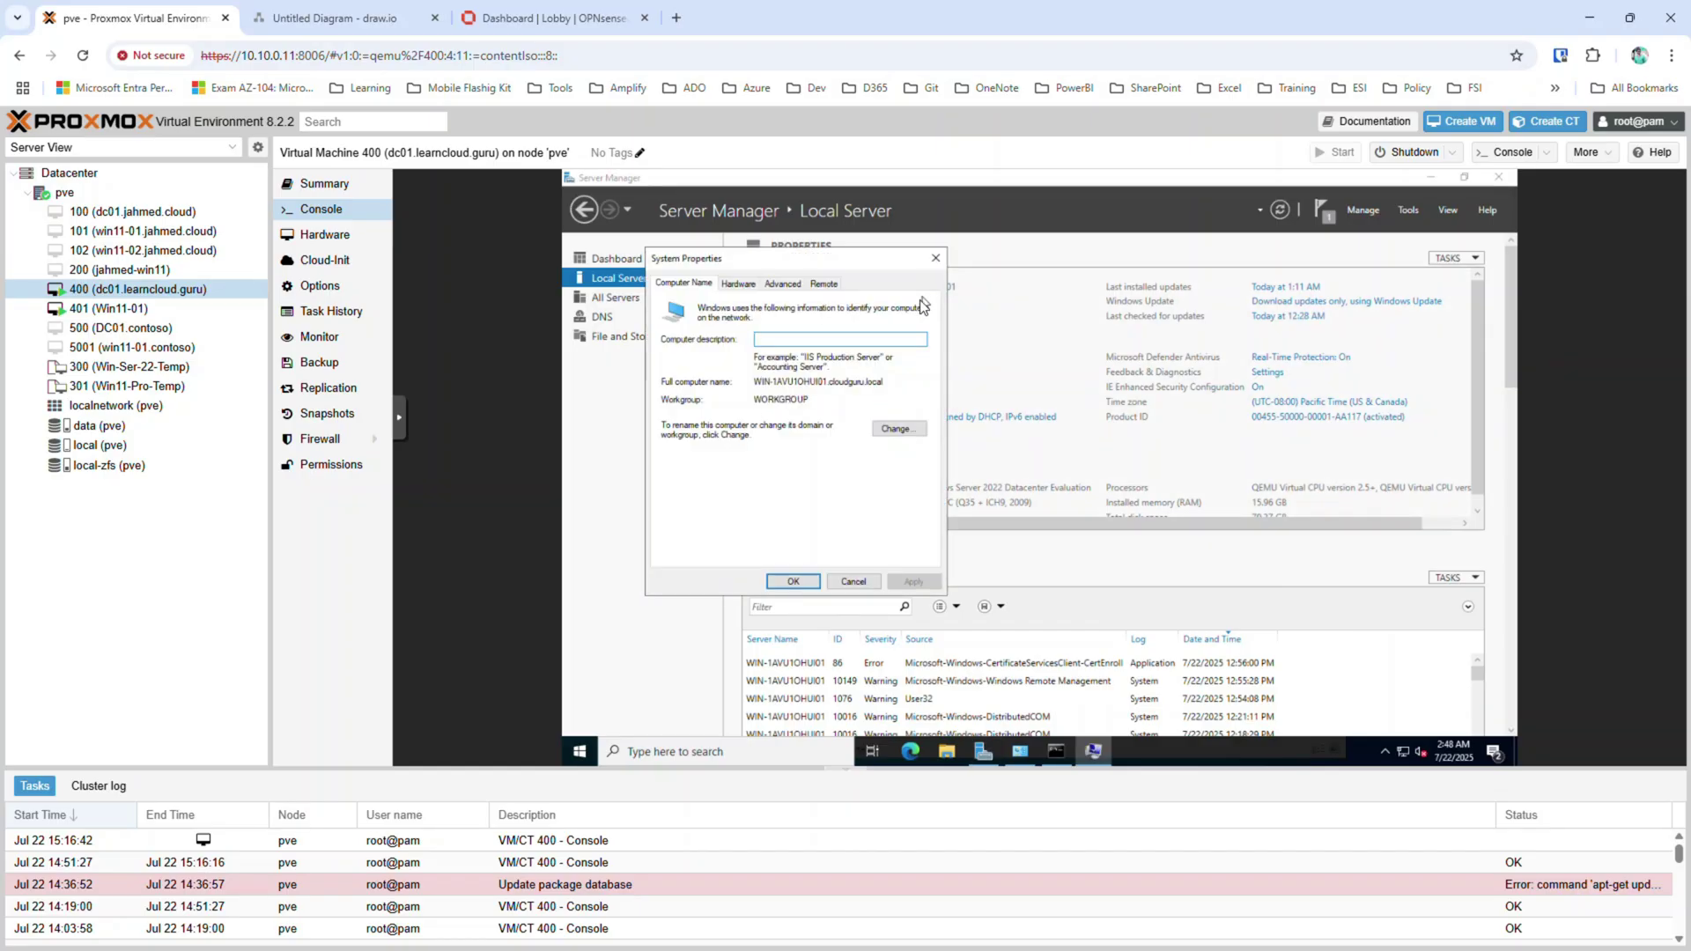
pyautogui.click(896, 432)
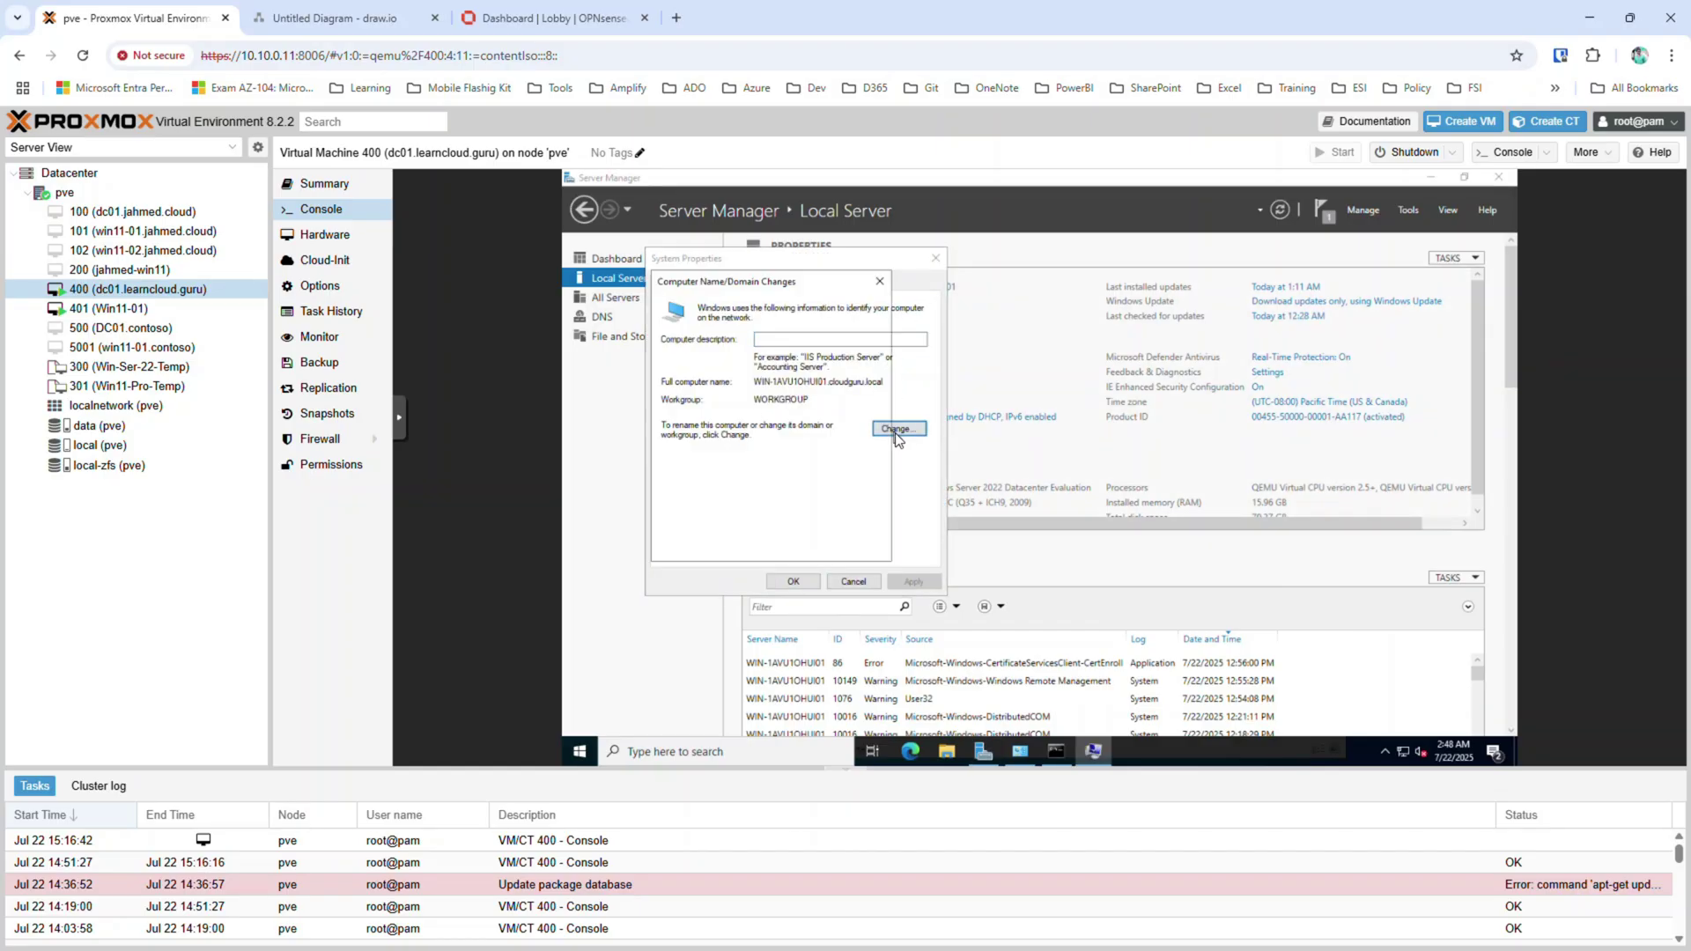
pyautogui.doubleClick(745, 370)
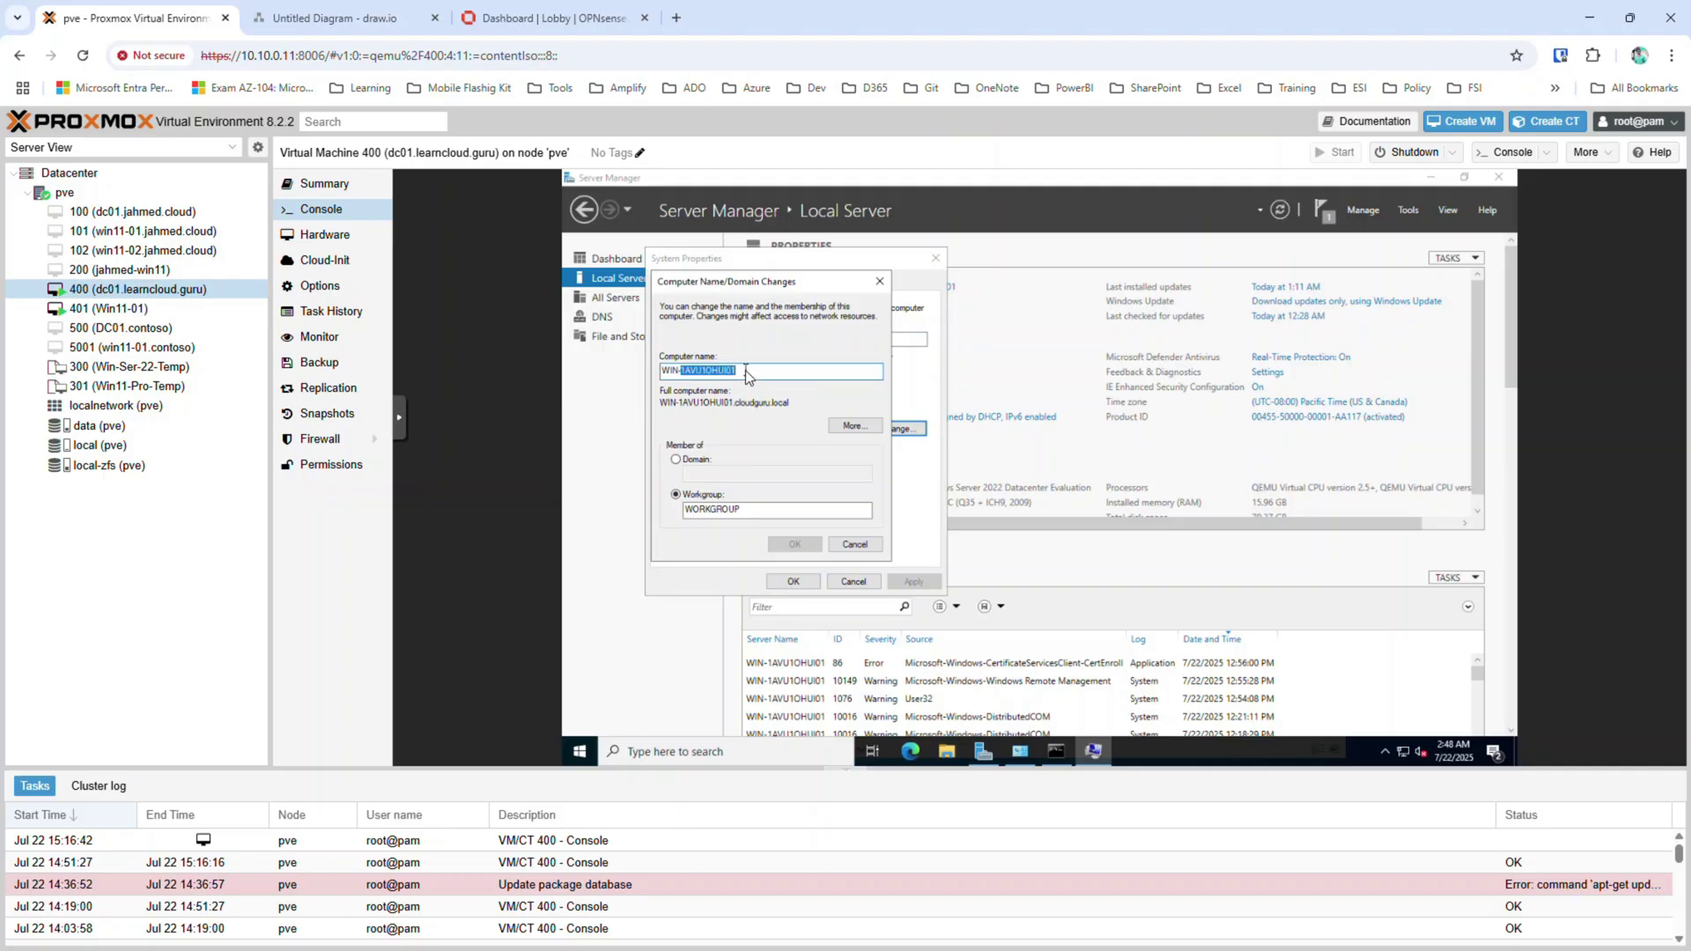
pyautogui.moveTo(745, 370); pyautogui.dragTo(542, 374)
pyautogui.write('dc01')
pyautogui.click(795, 545)
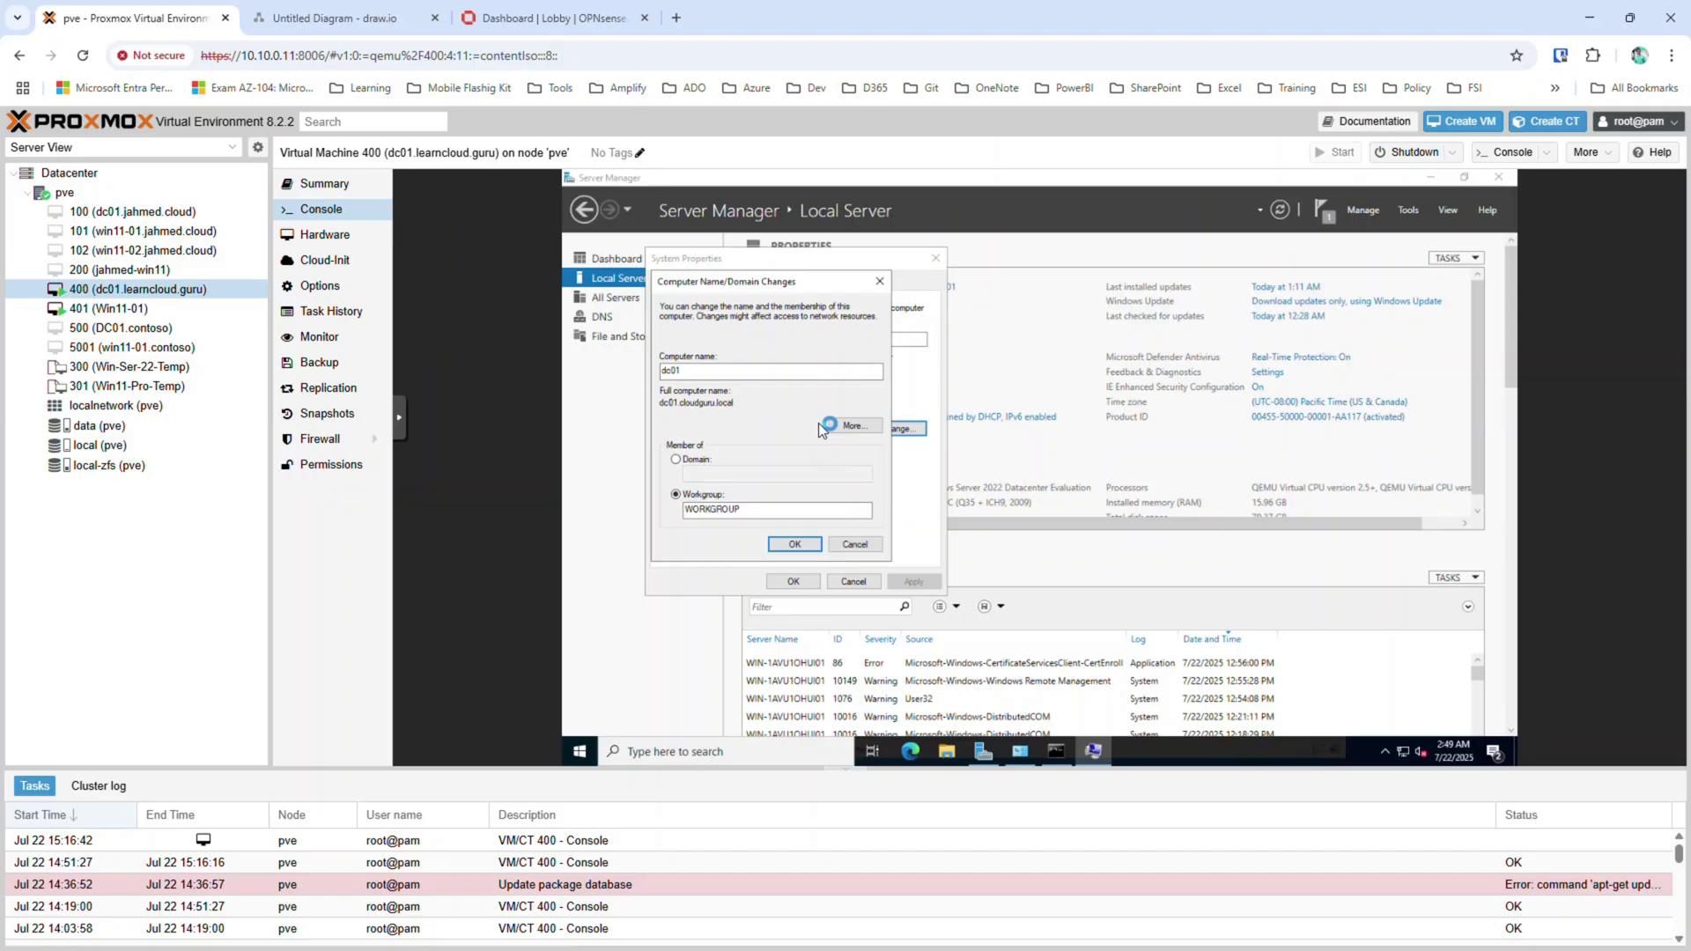
pyautogui.click(1134, 485)
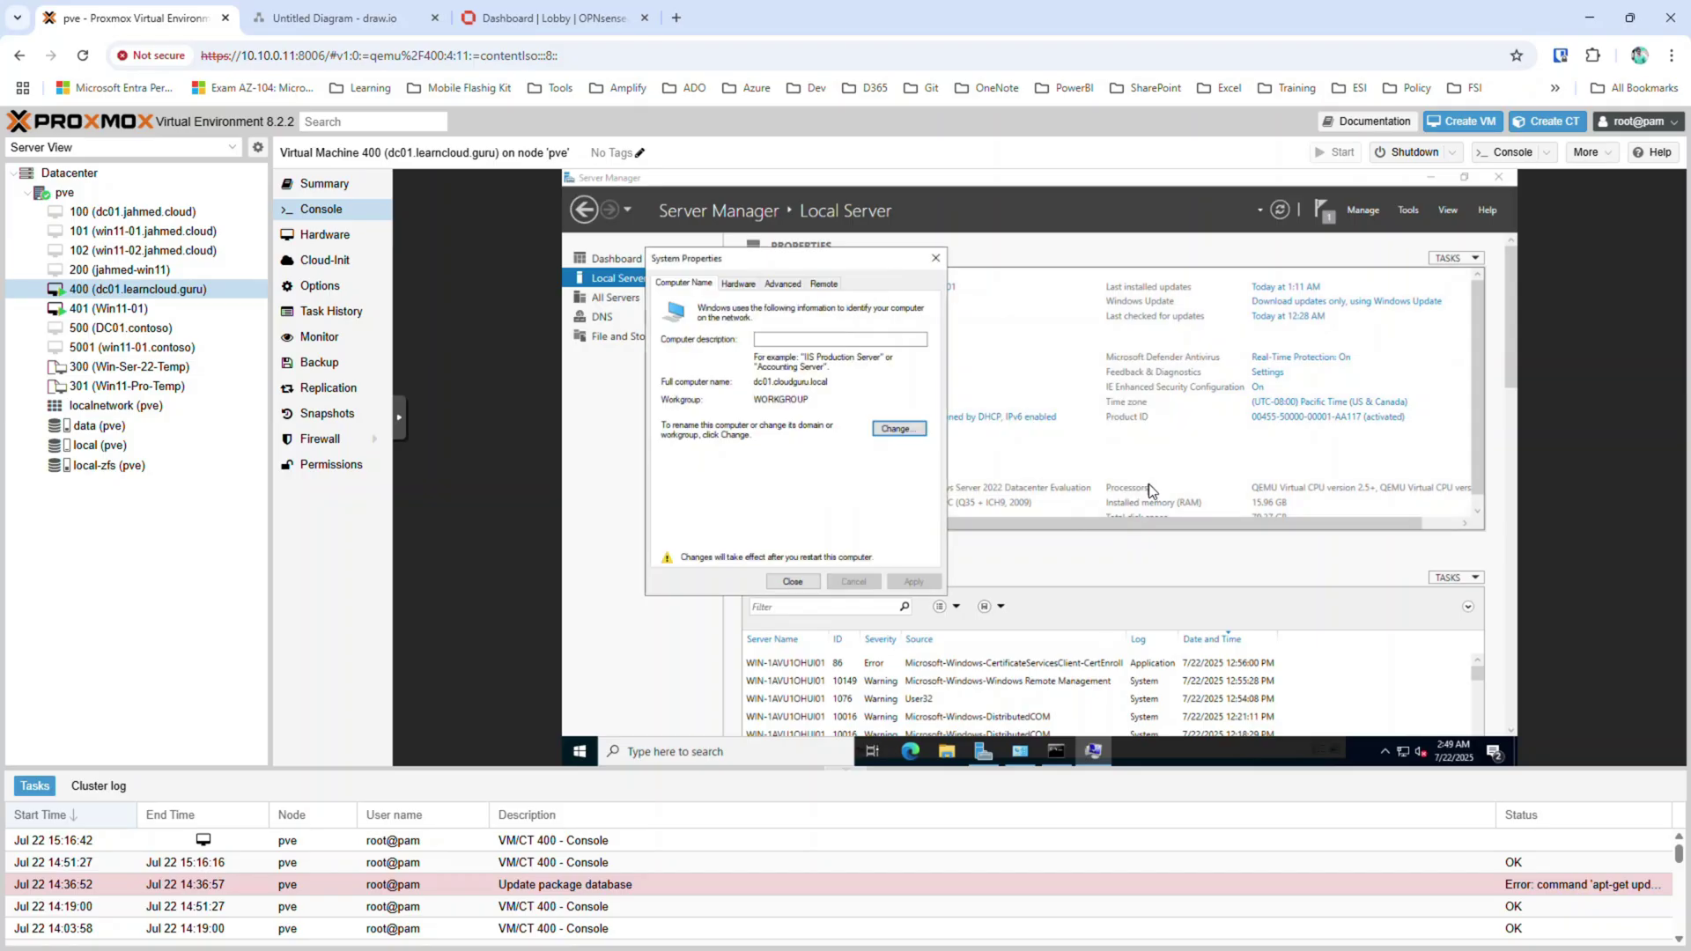
pyautogui.click(793, 581)
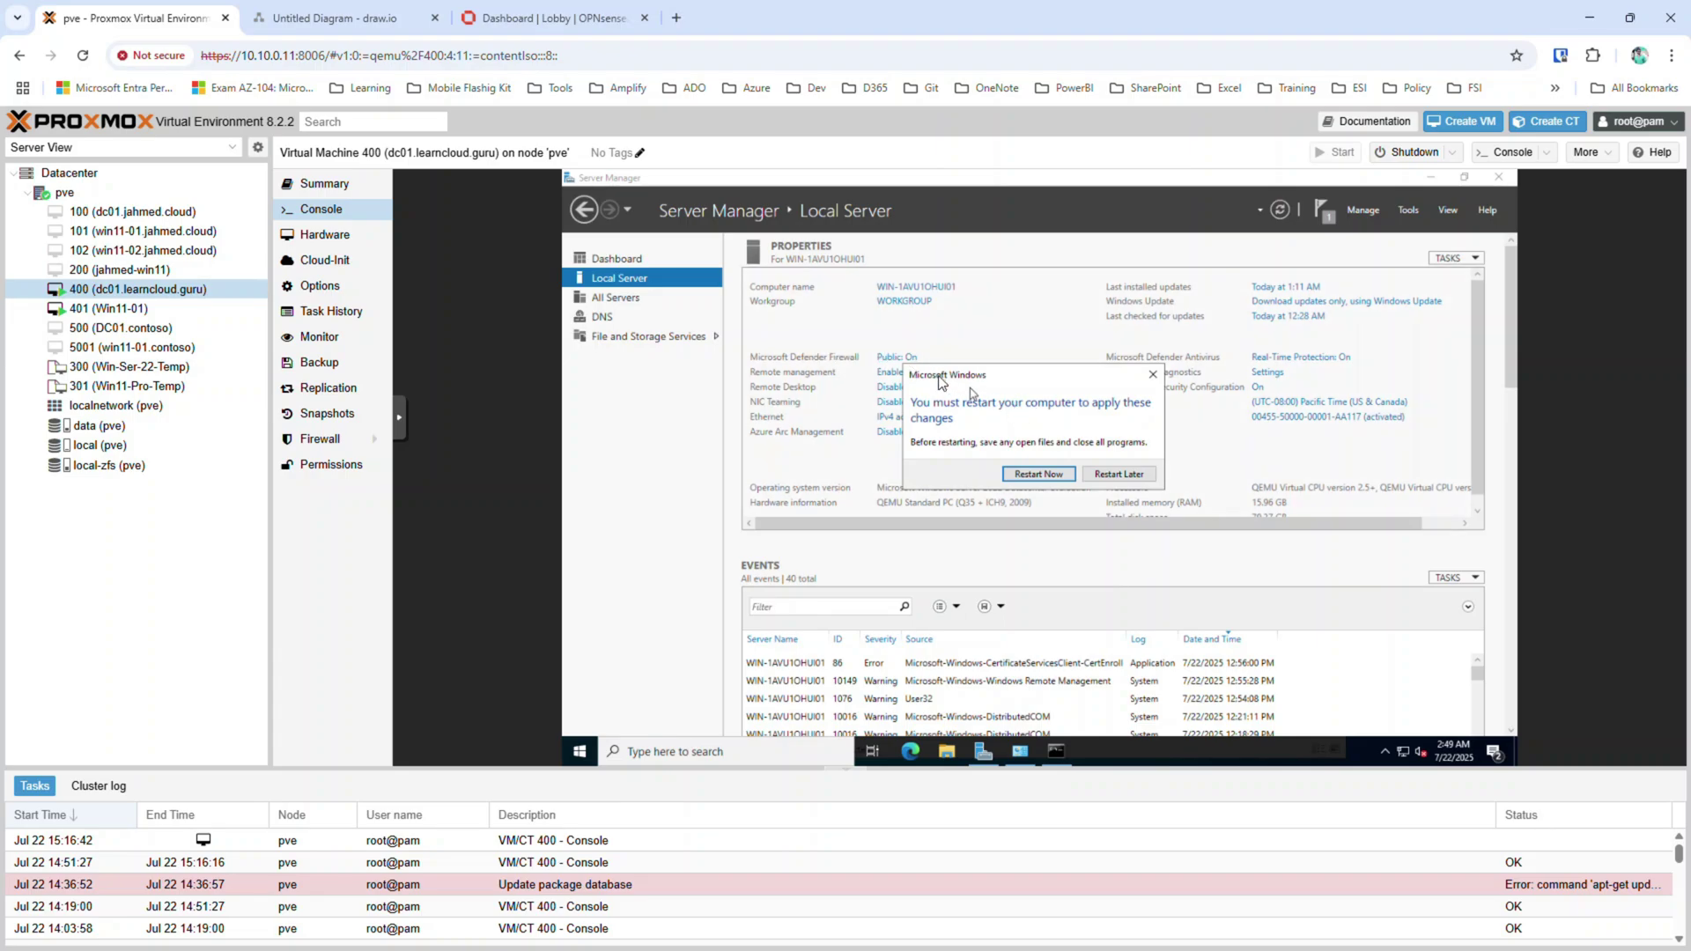
pyautogui.click(1026, 473)
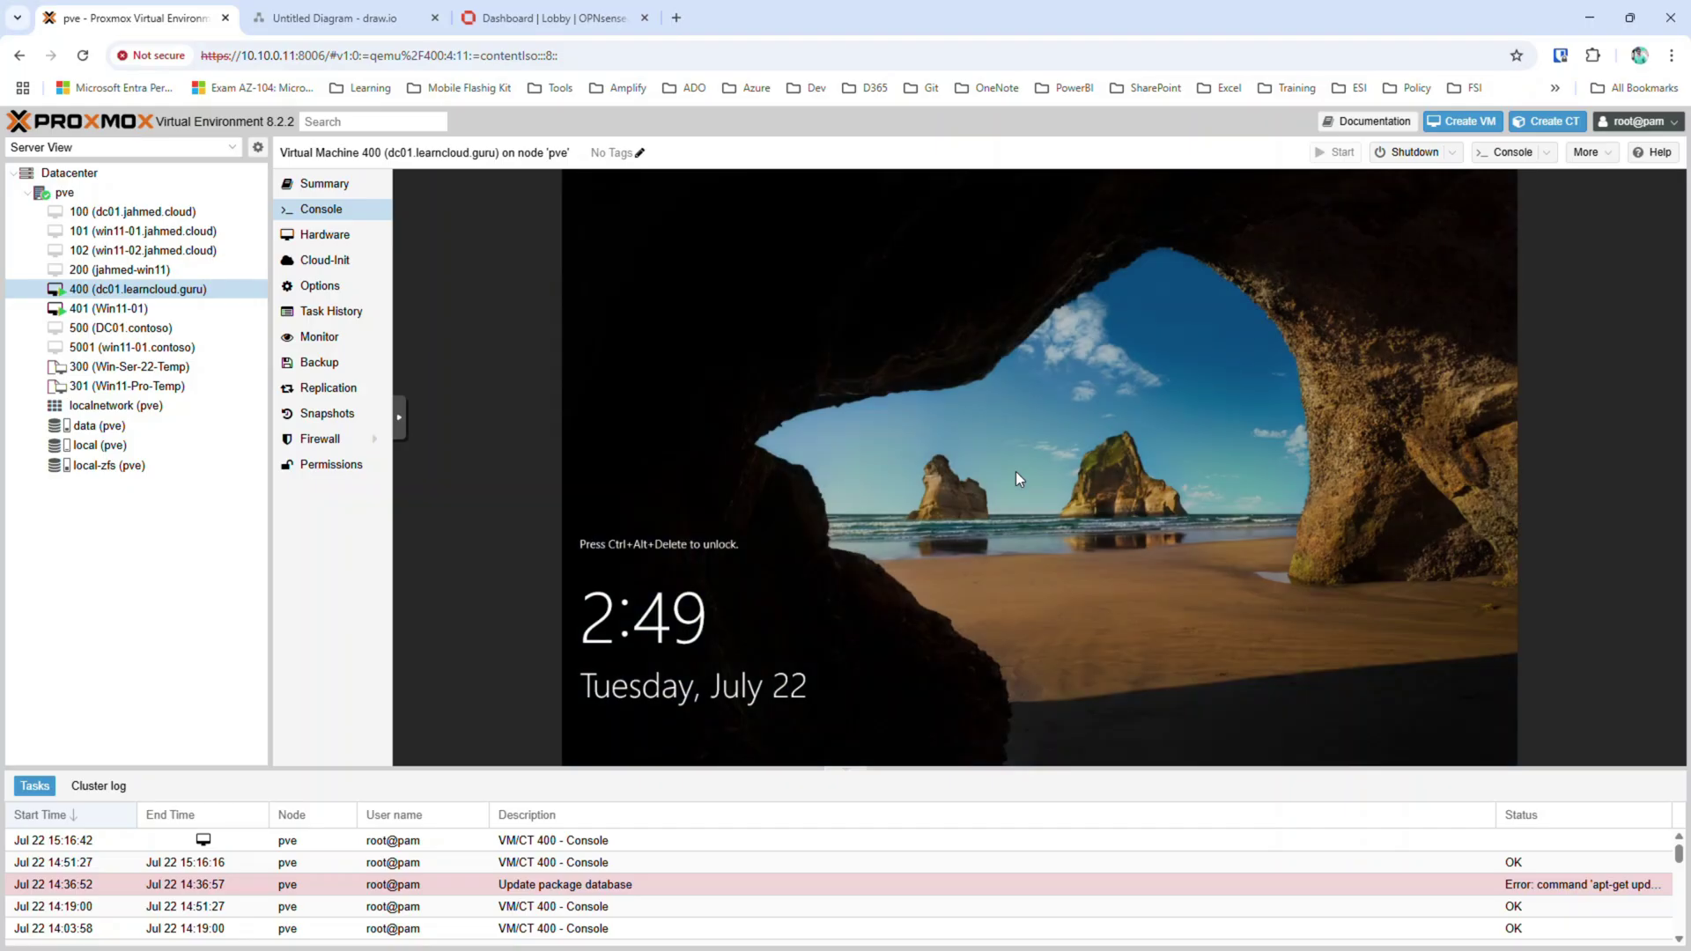
pyautogui.click(388, 416)
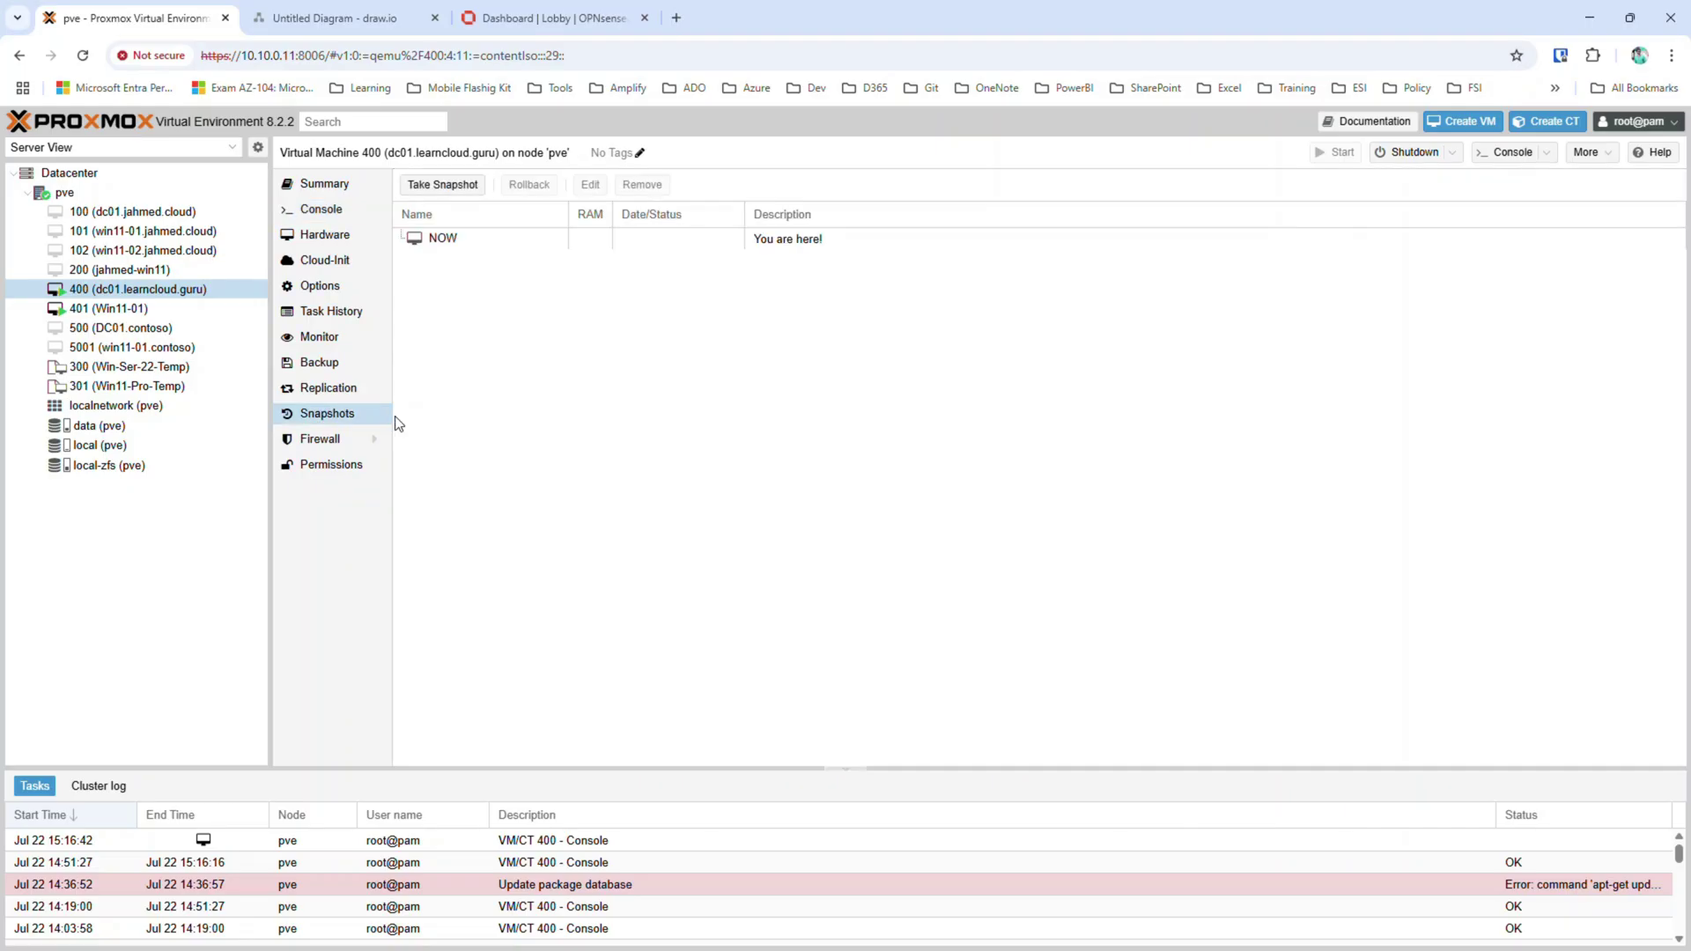
pyautogui.click(325, 236)
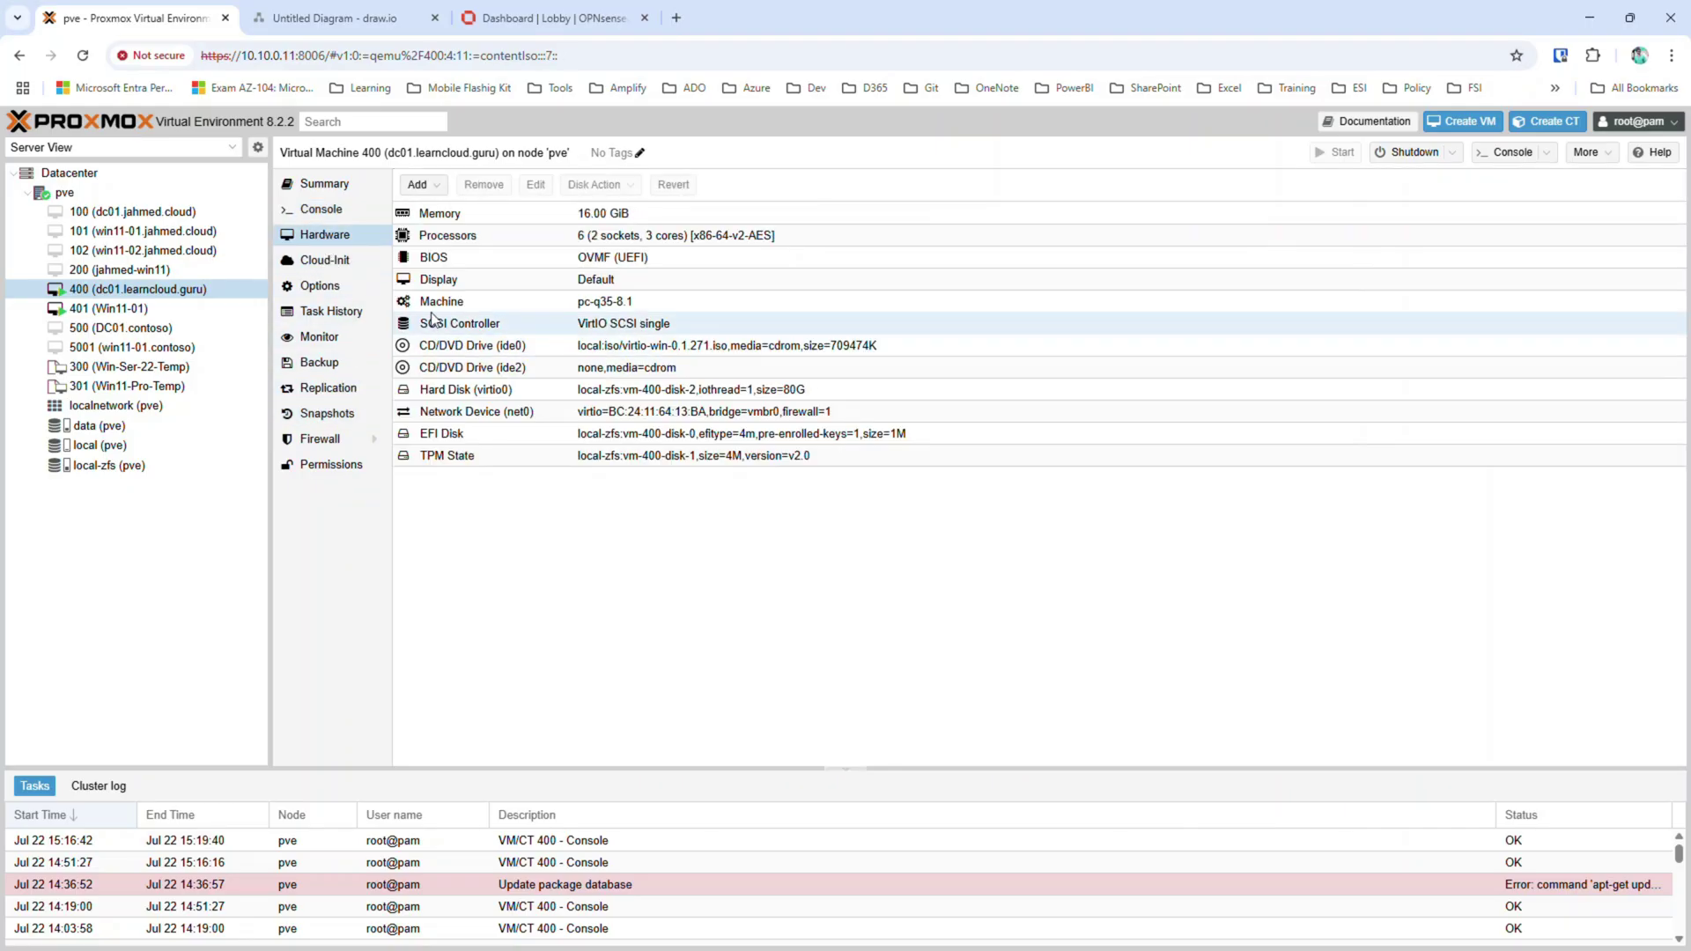
pyautogui.click(335, 211)
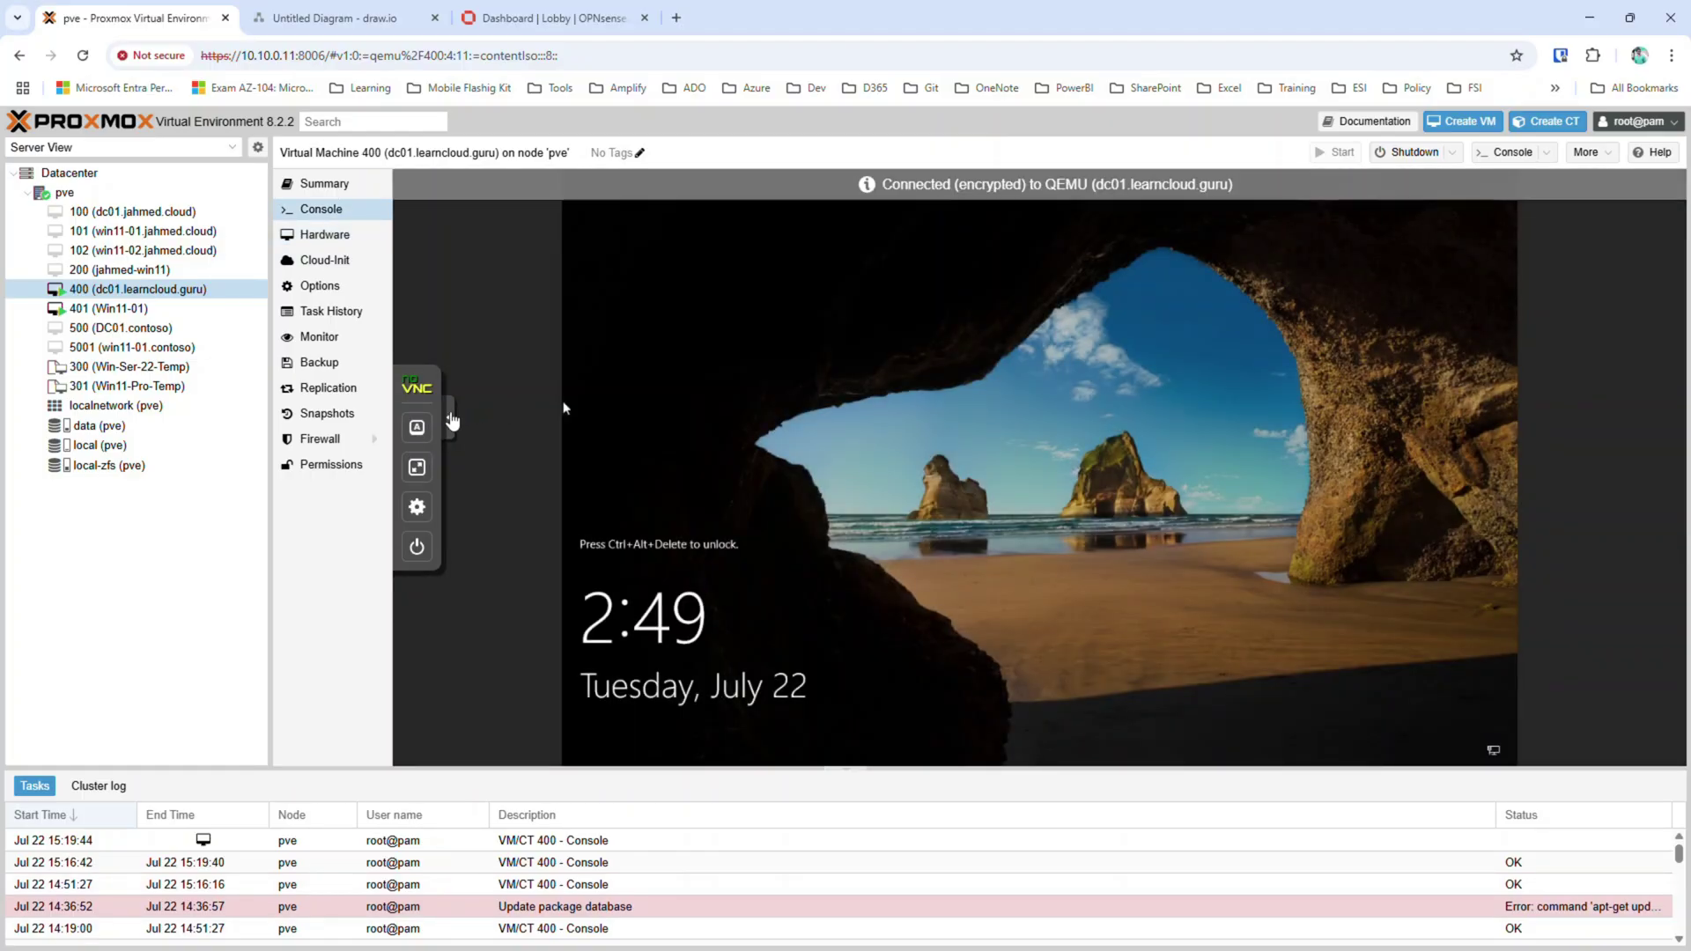
# Unlock the restarted VM, sign in as Administrator with the account password, and dismiss the Windows Admin Center message.
pyautogui.click(449, 420)
pyautogui.click(396, 418)
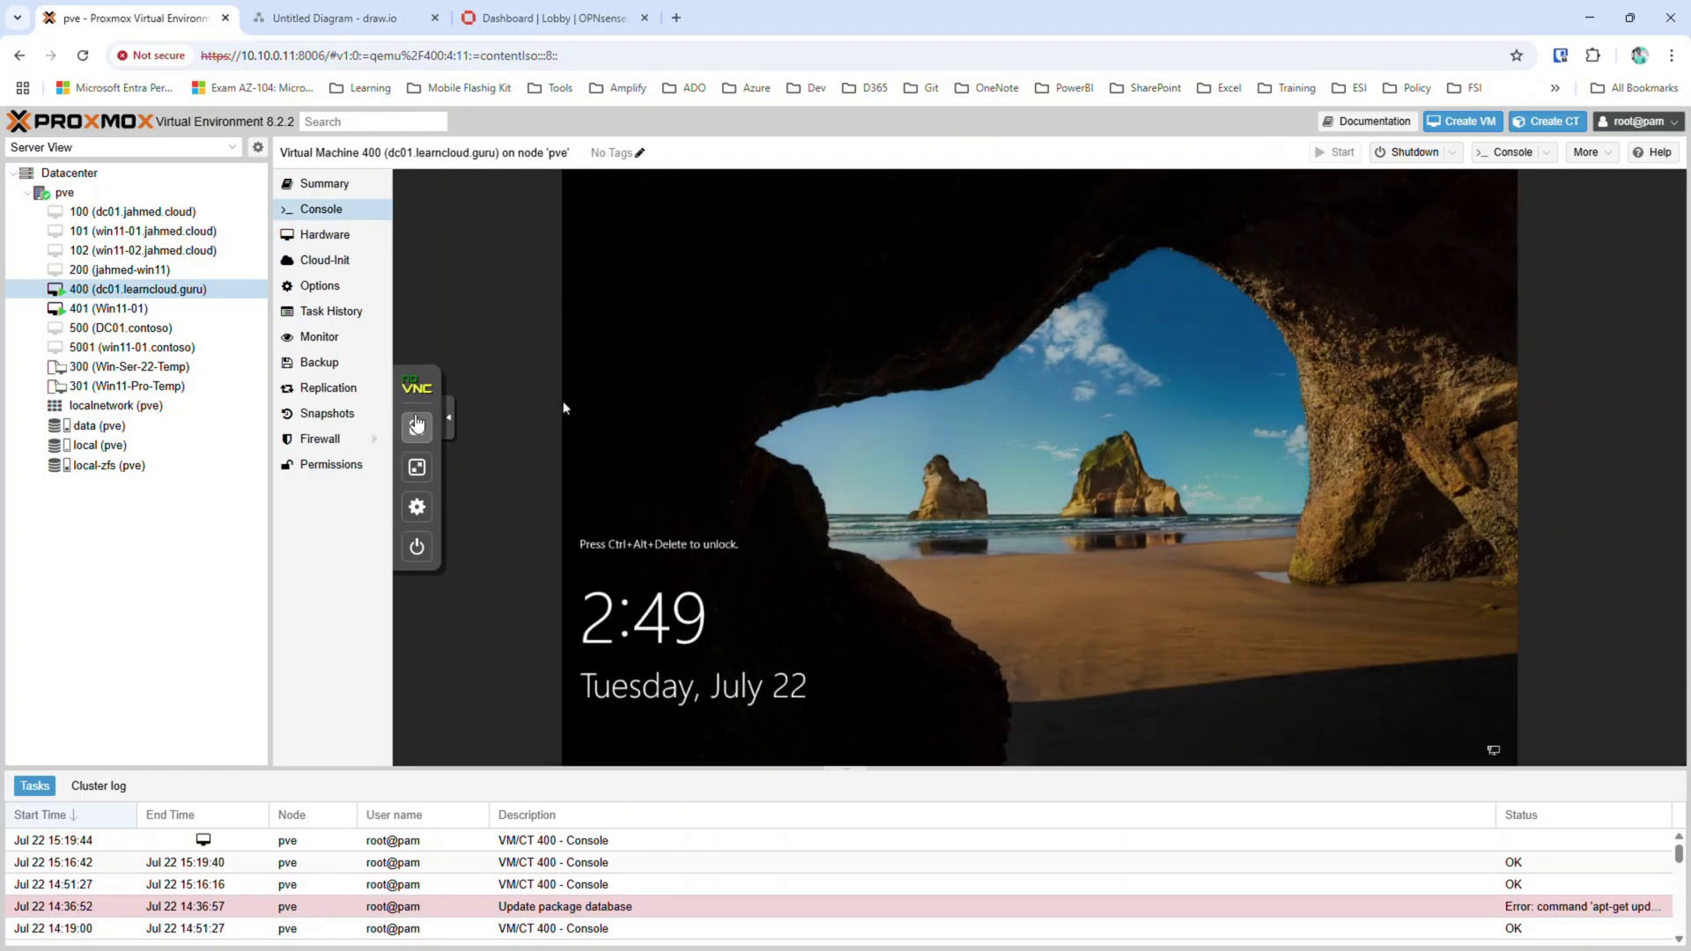
pyautogui.click(417, 426)
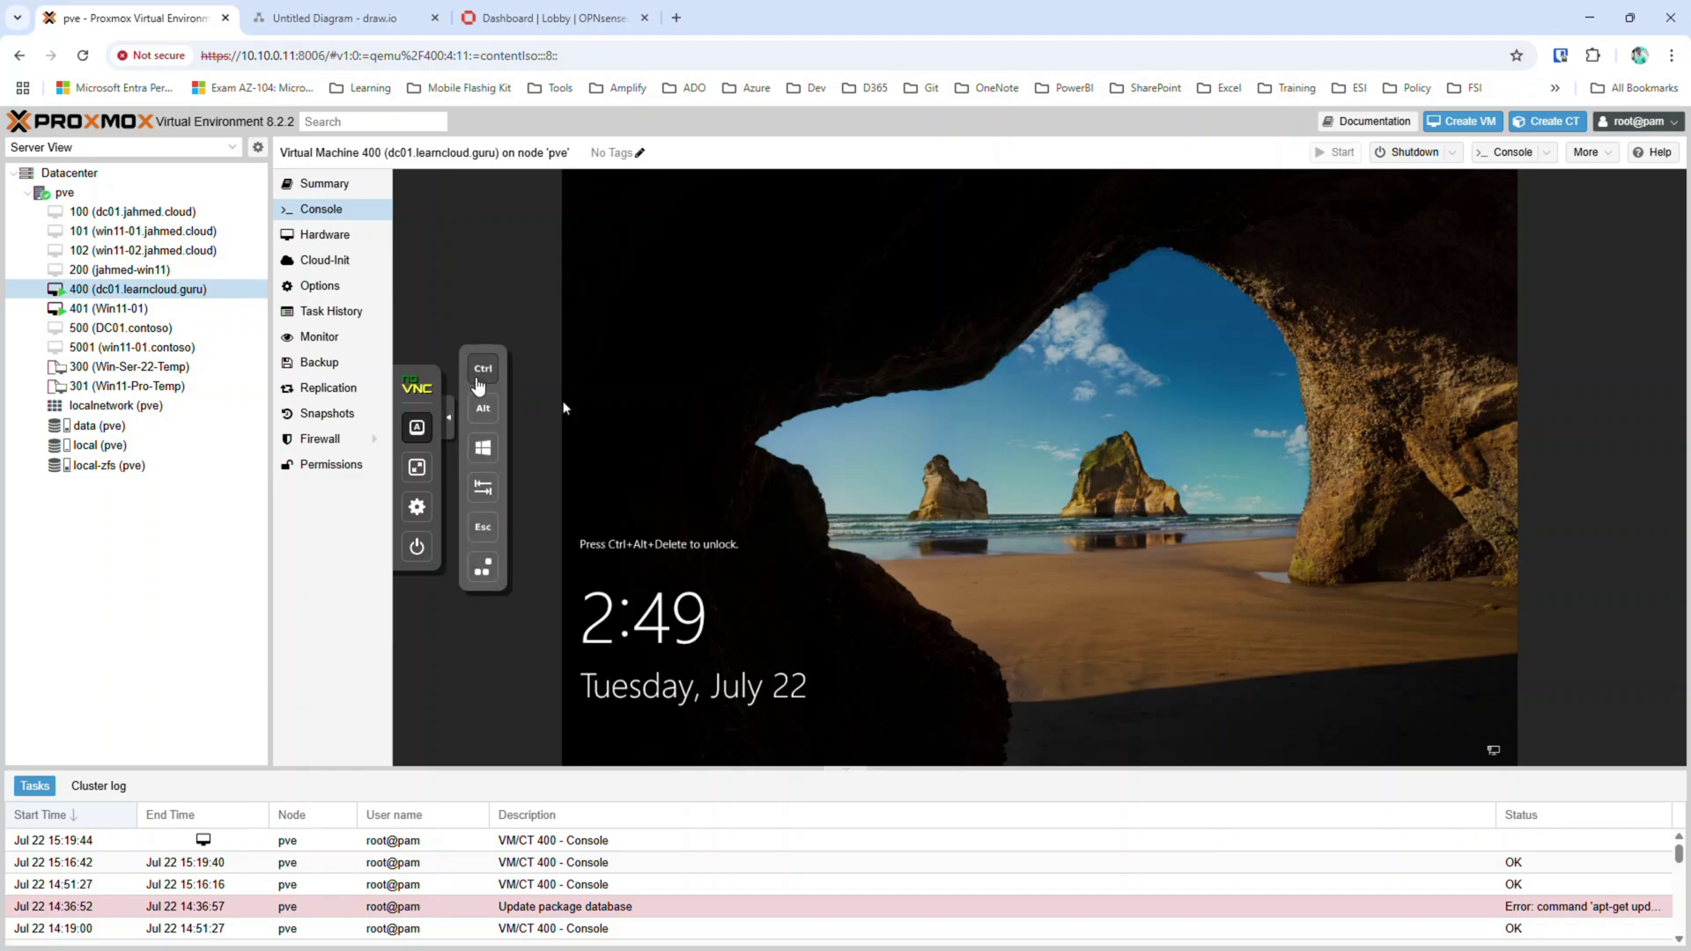
pyautogui.click(483, 567)
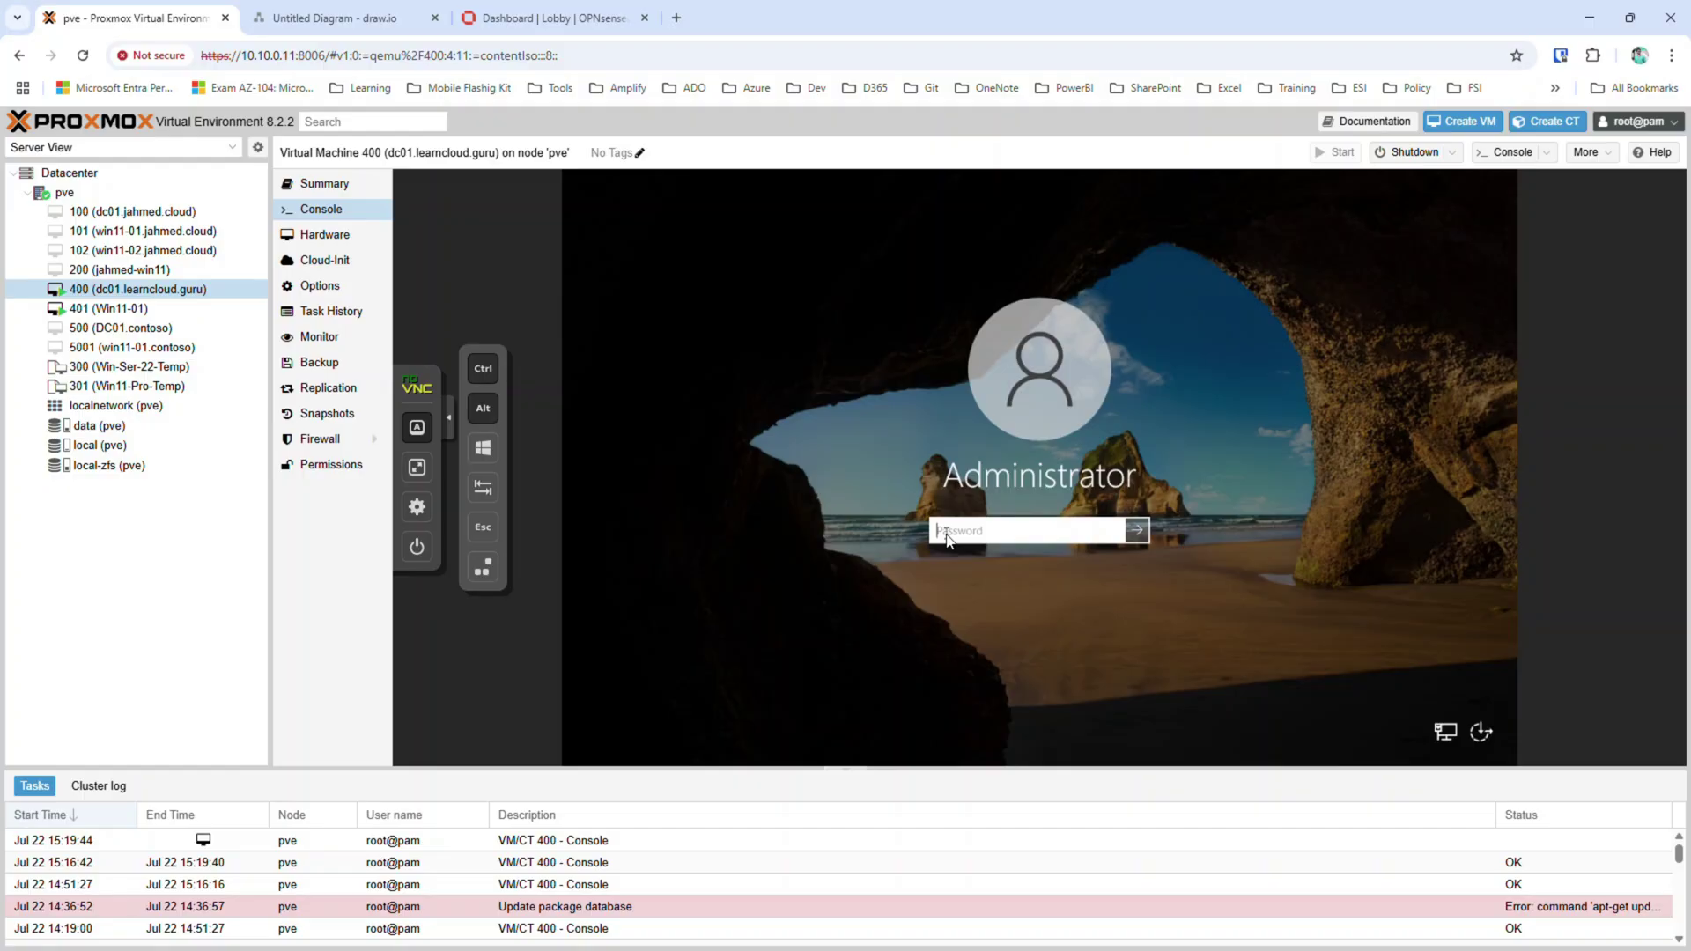
pyautogui.write('************')
pyautogui.press('Return')
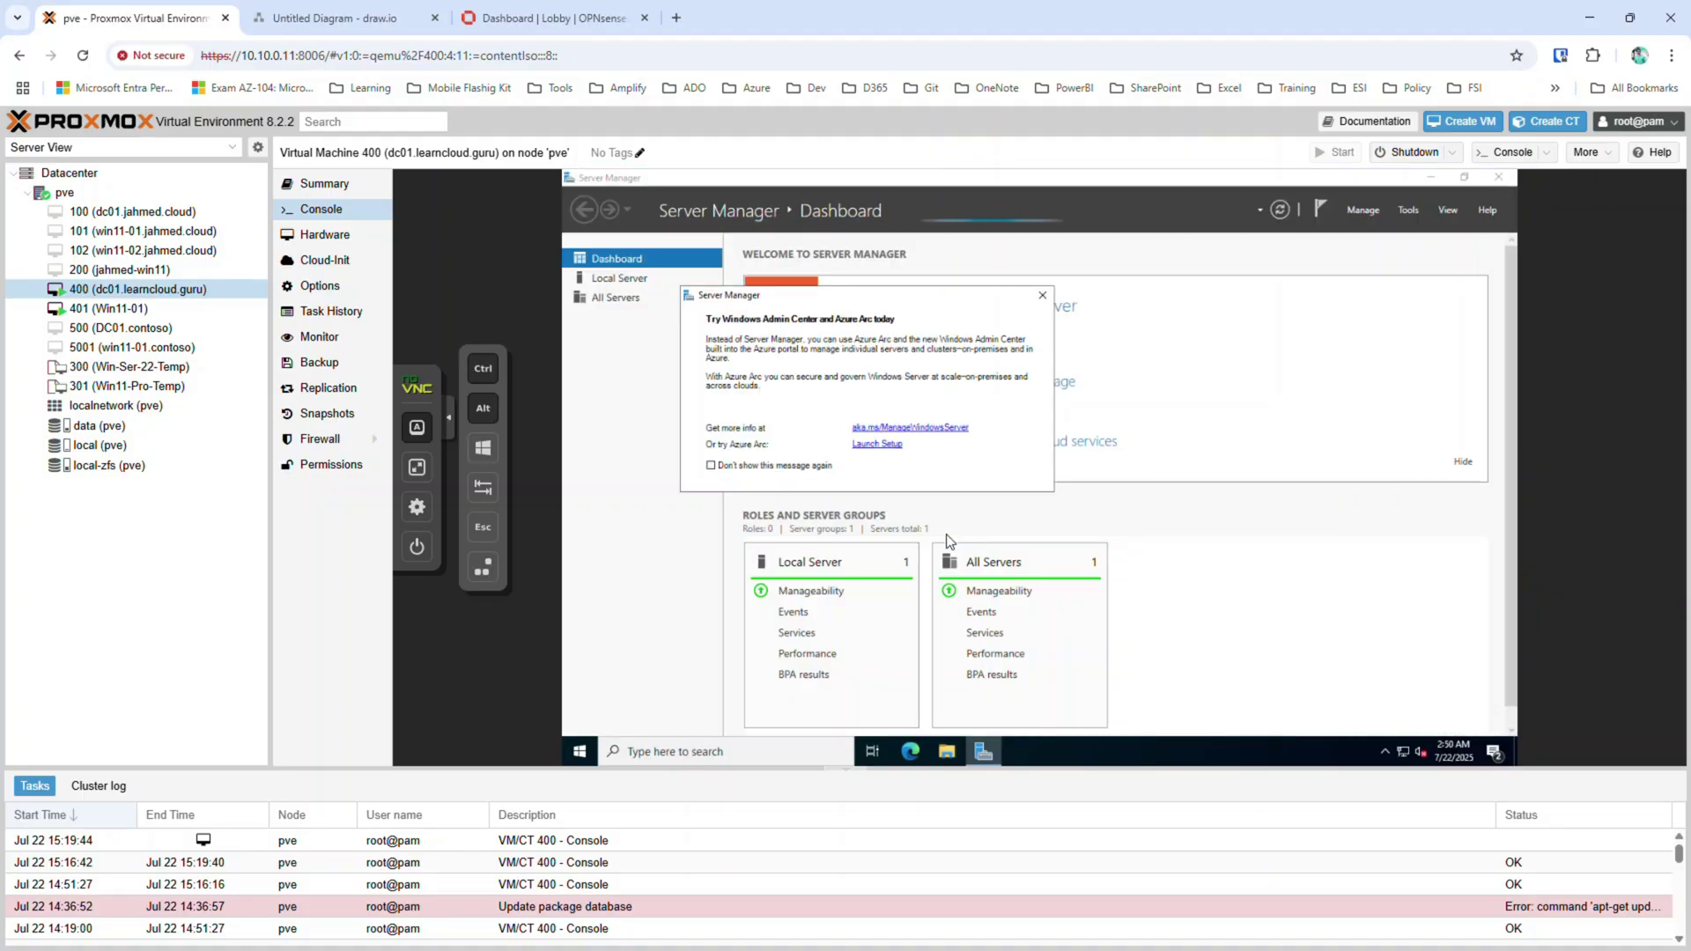
pyautogui.click(1043, 295)
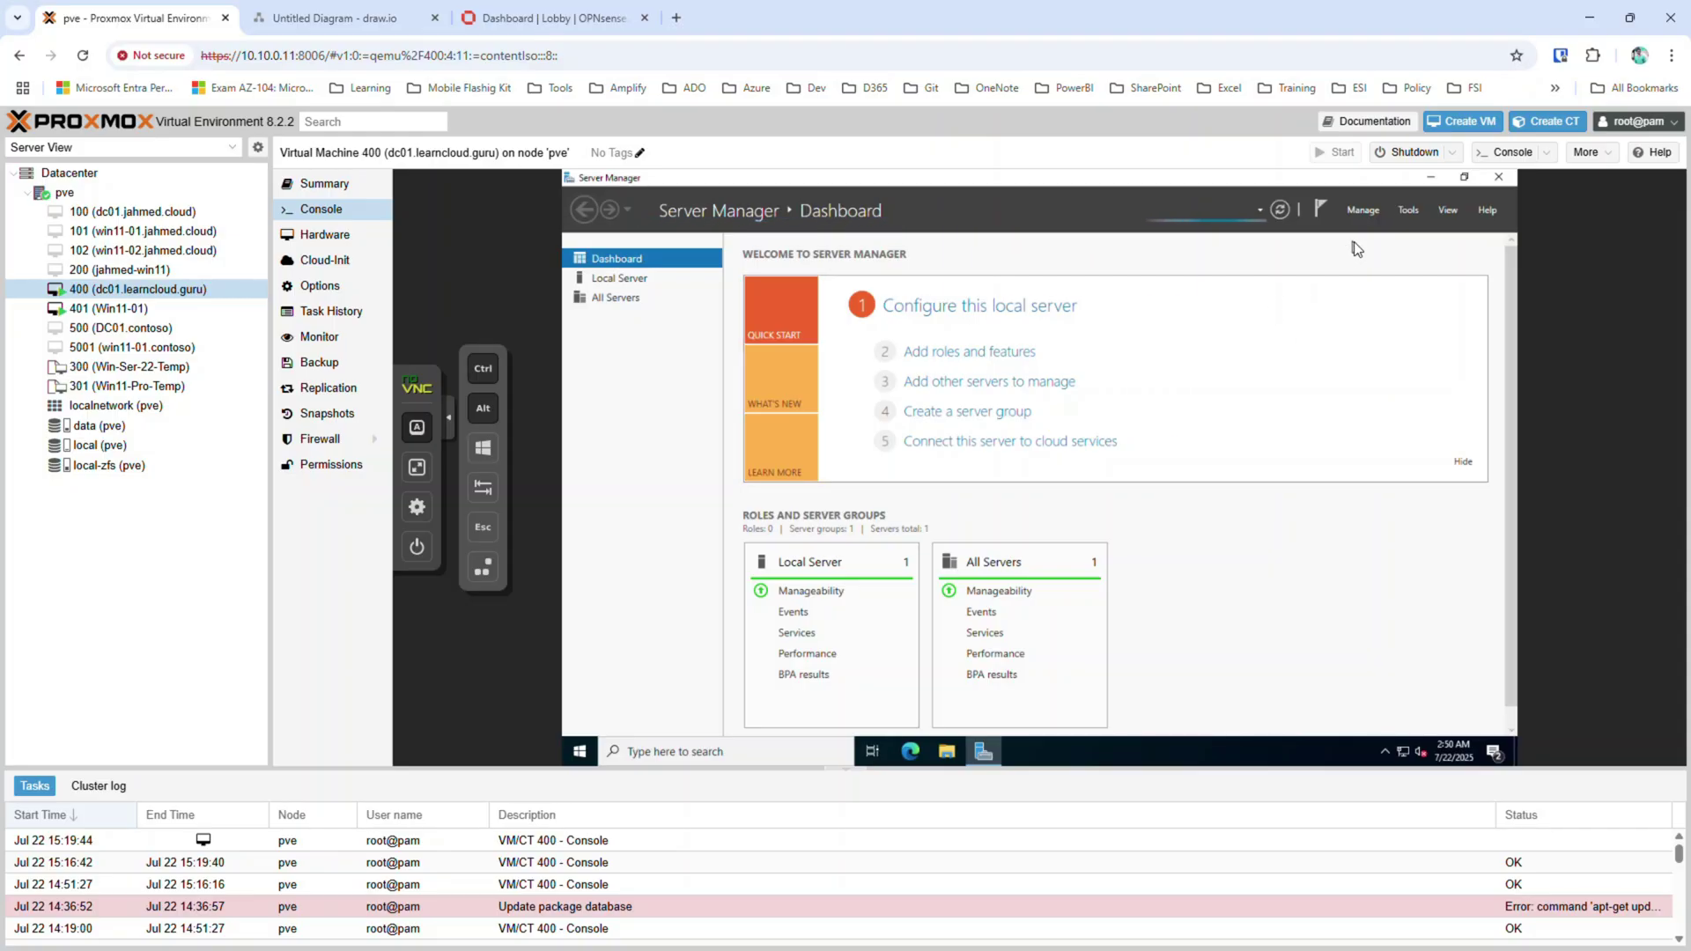
# Start the Add Roles and Features wizard and proceed to server roles with role-based or feature-based installation and the default server selection.
pyautogui.click(1367, 212)
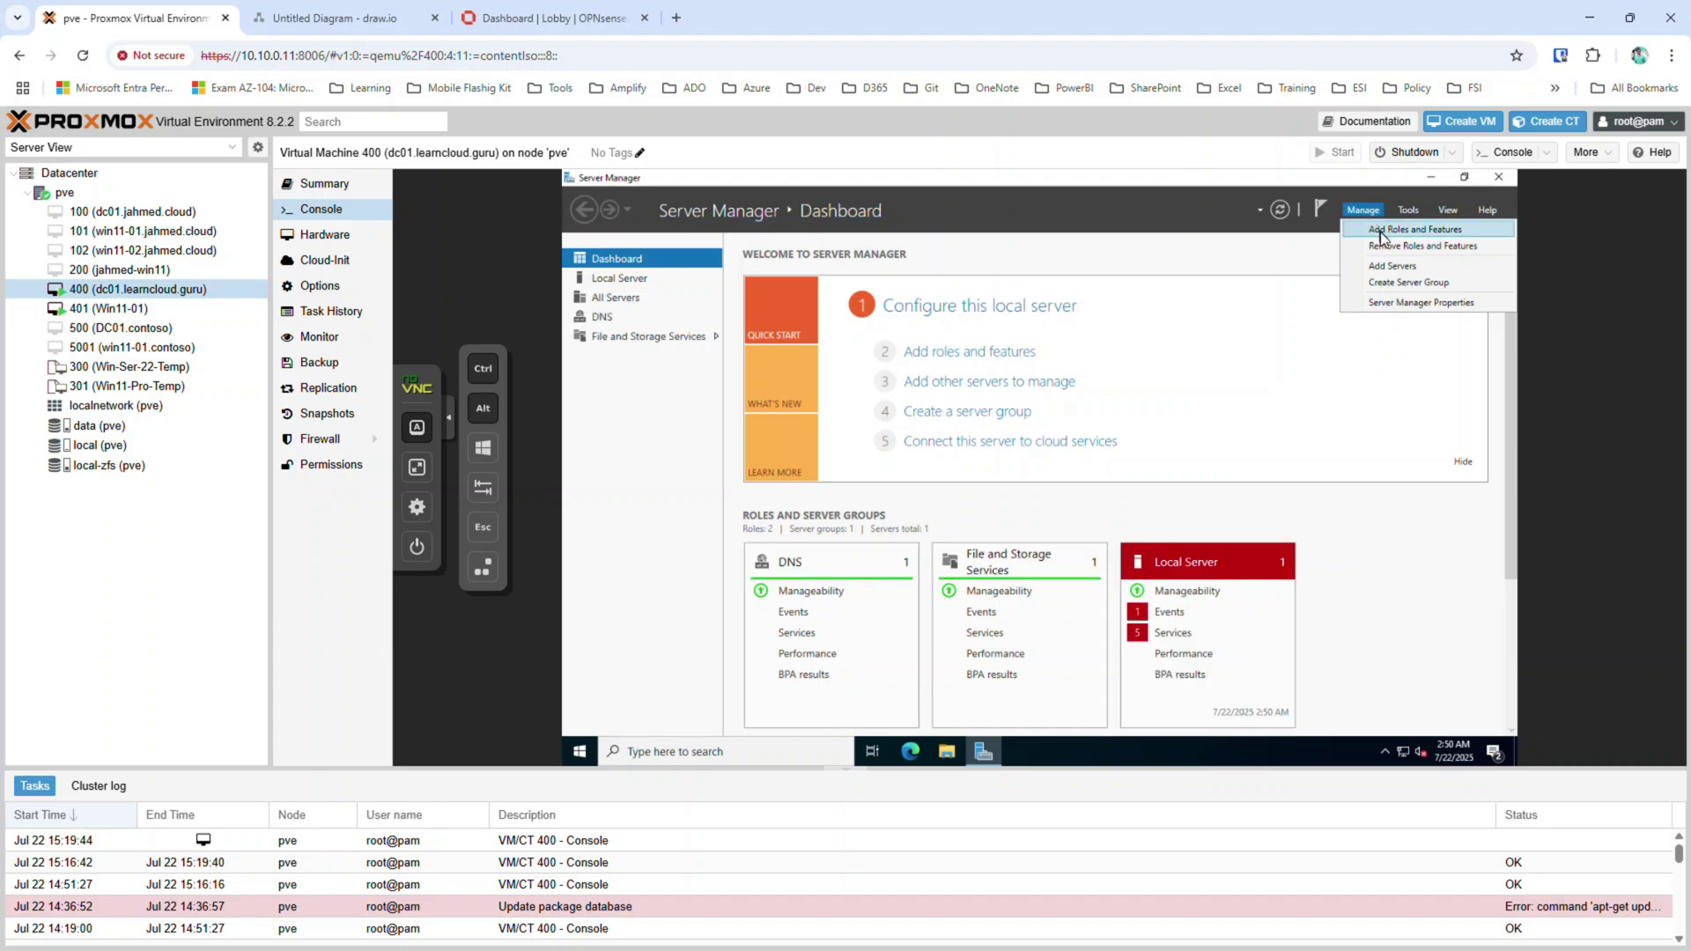
pyautogui.click(1380, 236)
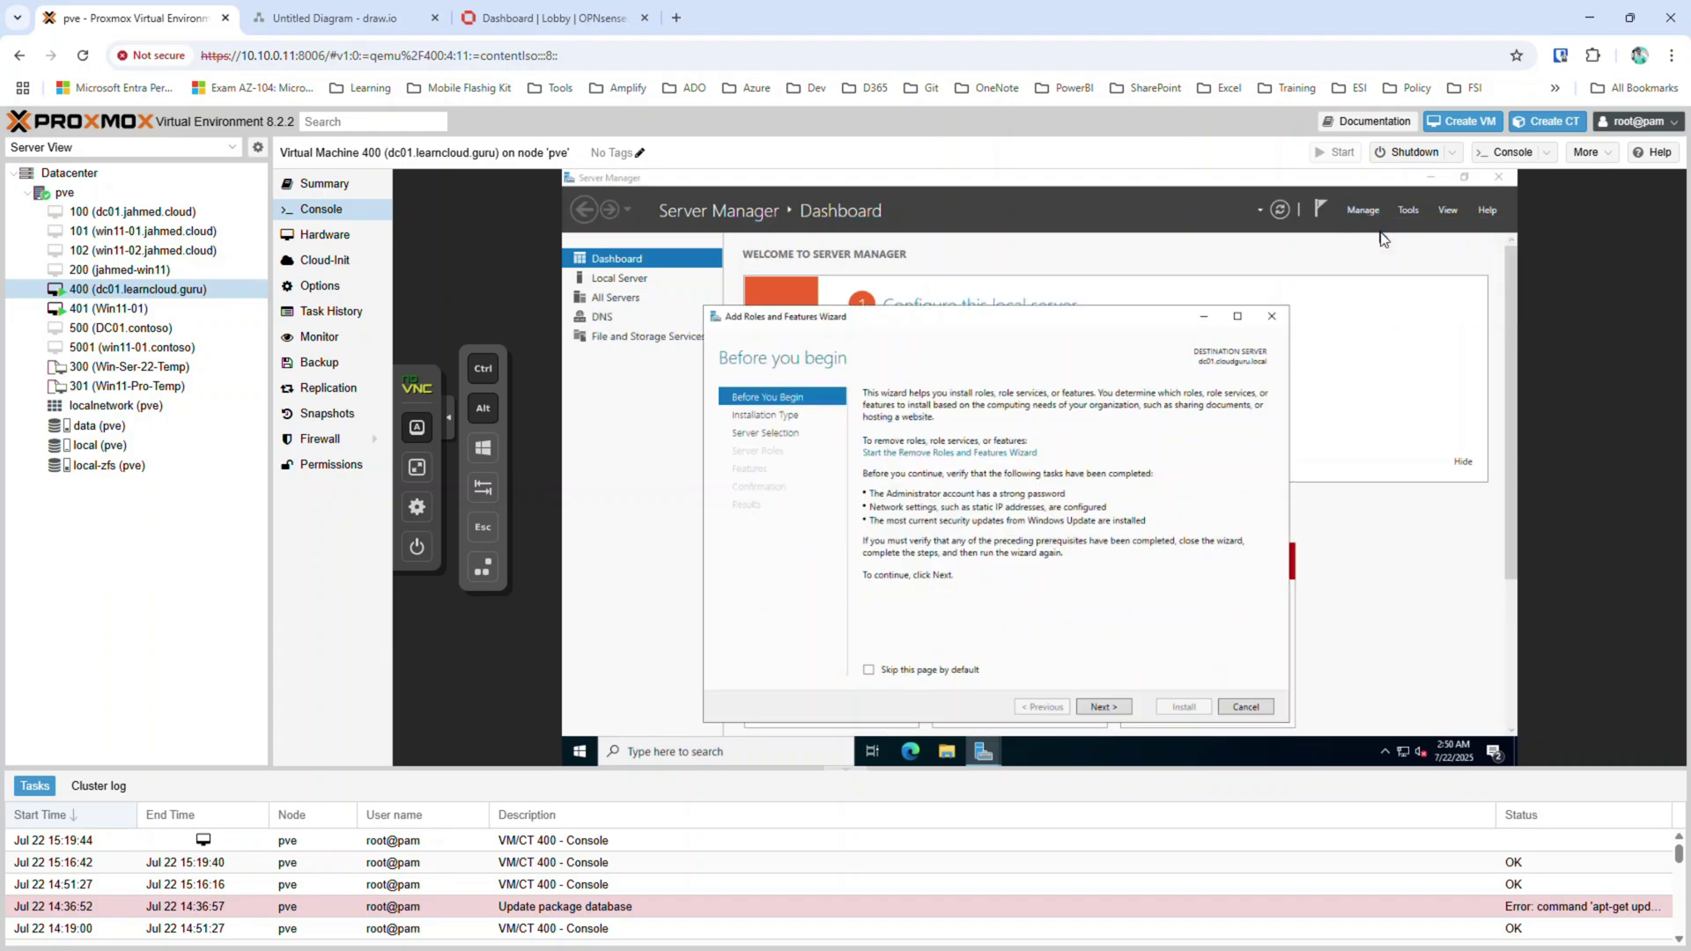
pyautogui.click(1124, 710)
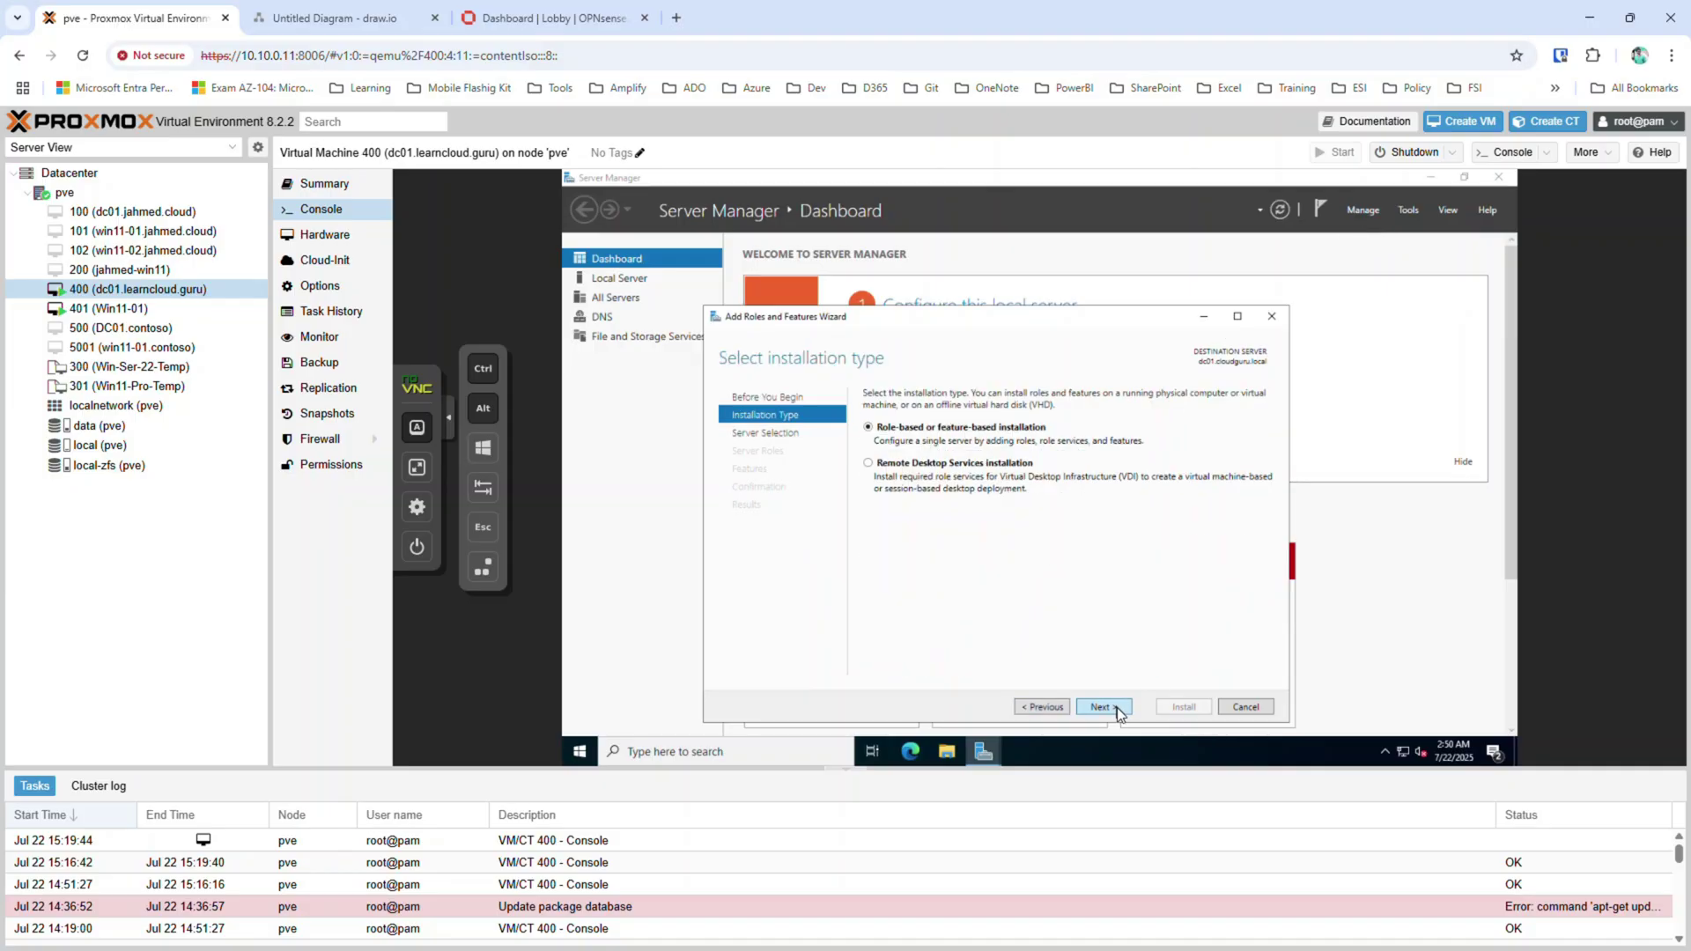
pyautogui.click(1120, 714)
pyautogui.click(1119, 713)
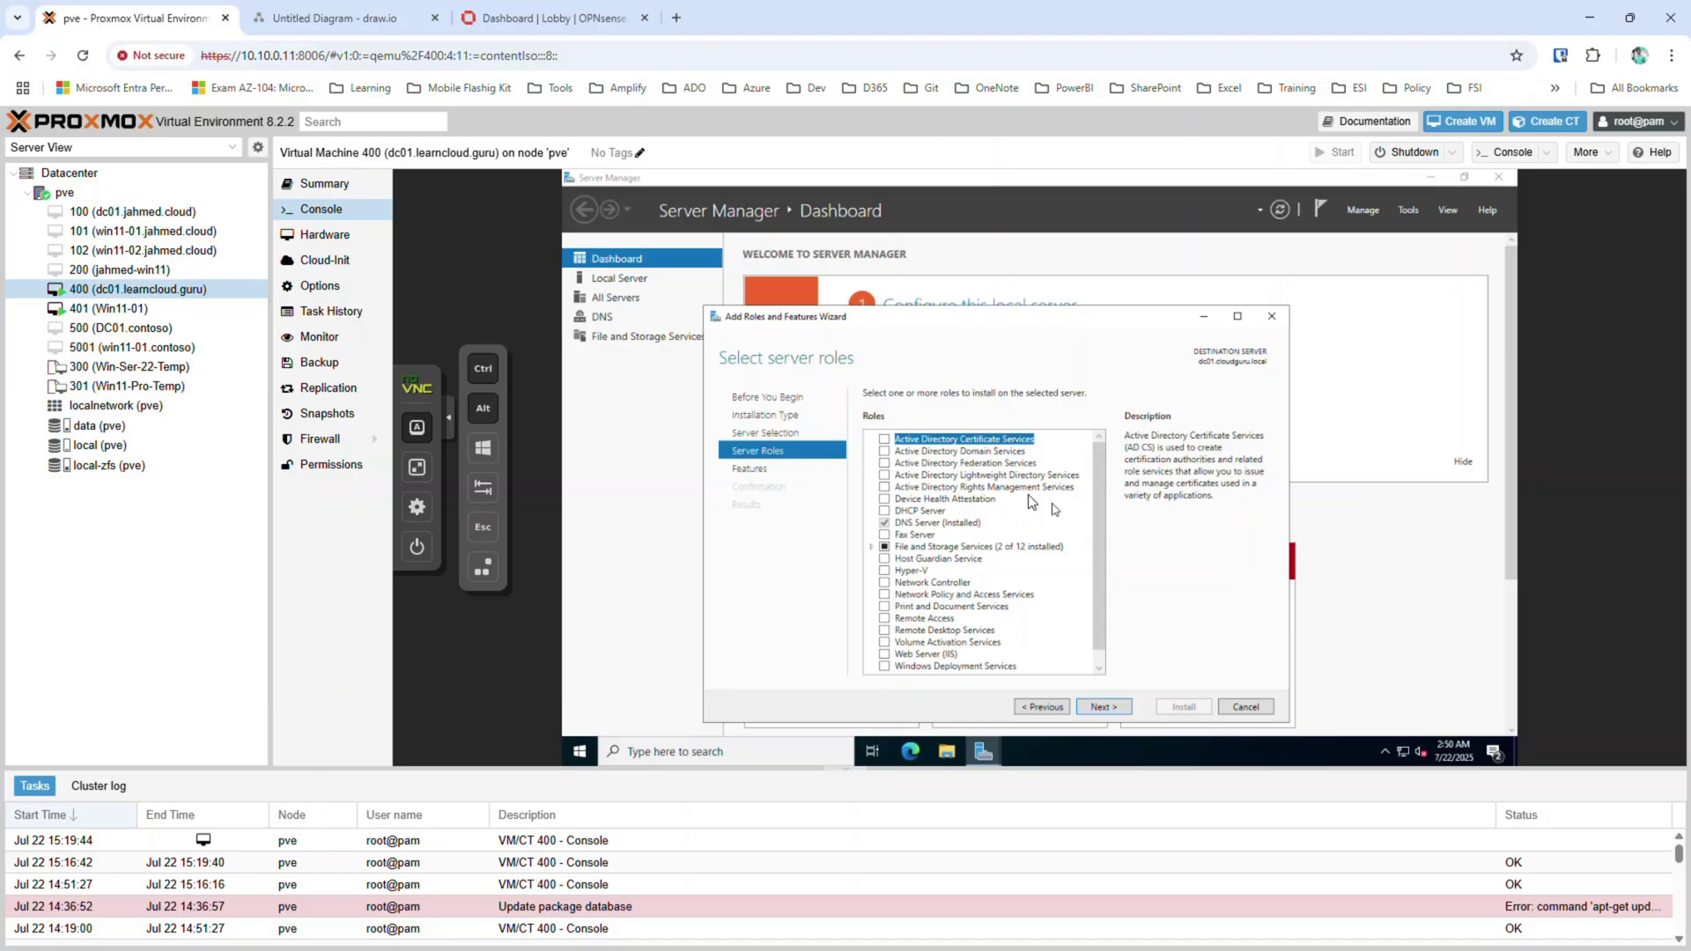
# Select the Active Directory Domain Services role with its required features and management tools, keep the default features, and proceed to AD DS.
pyautogui.click(885, 452)
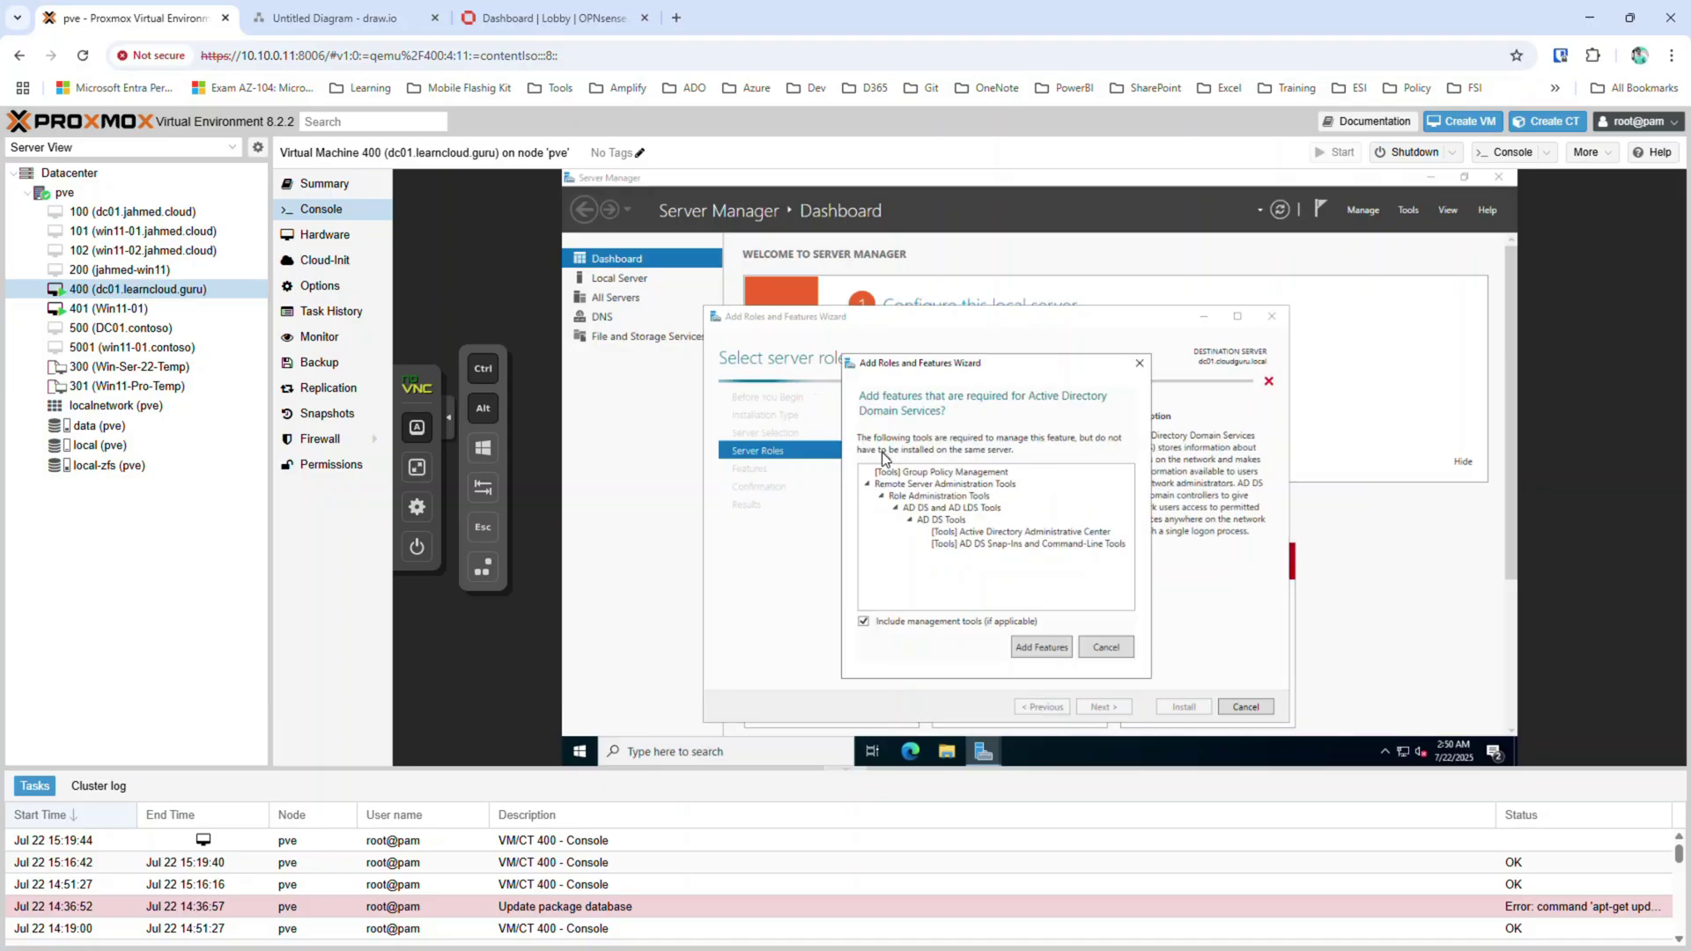
pyautogui.click(1040, 652)
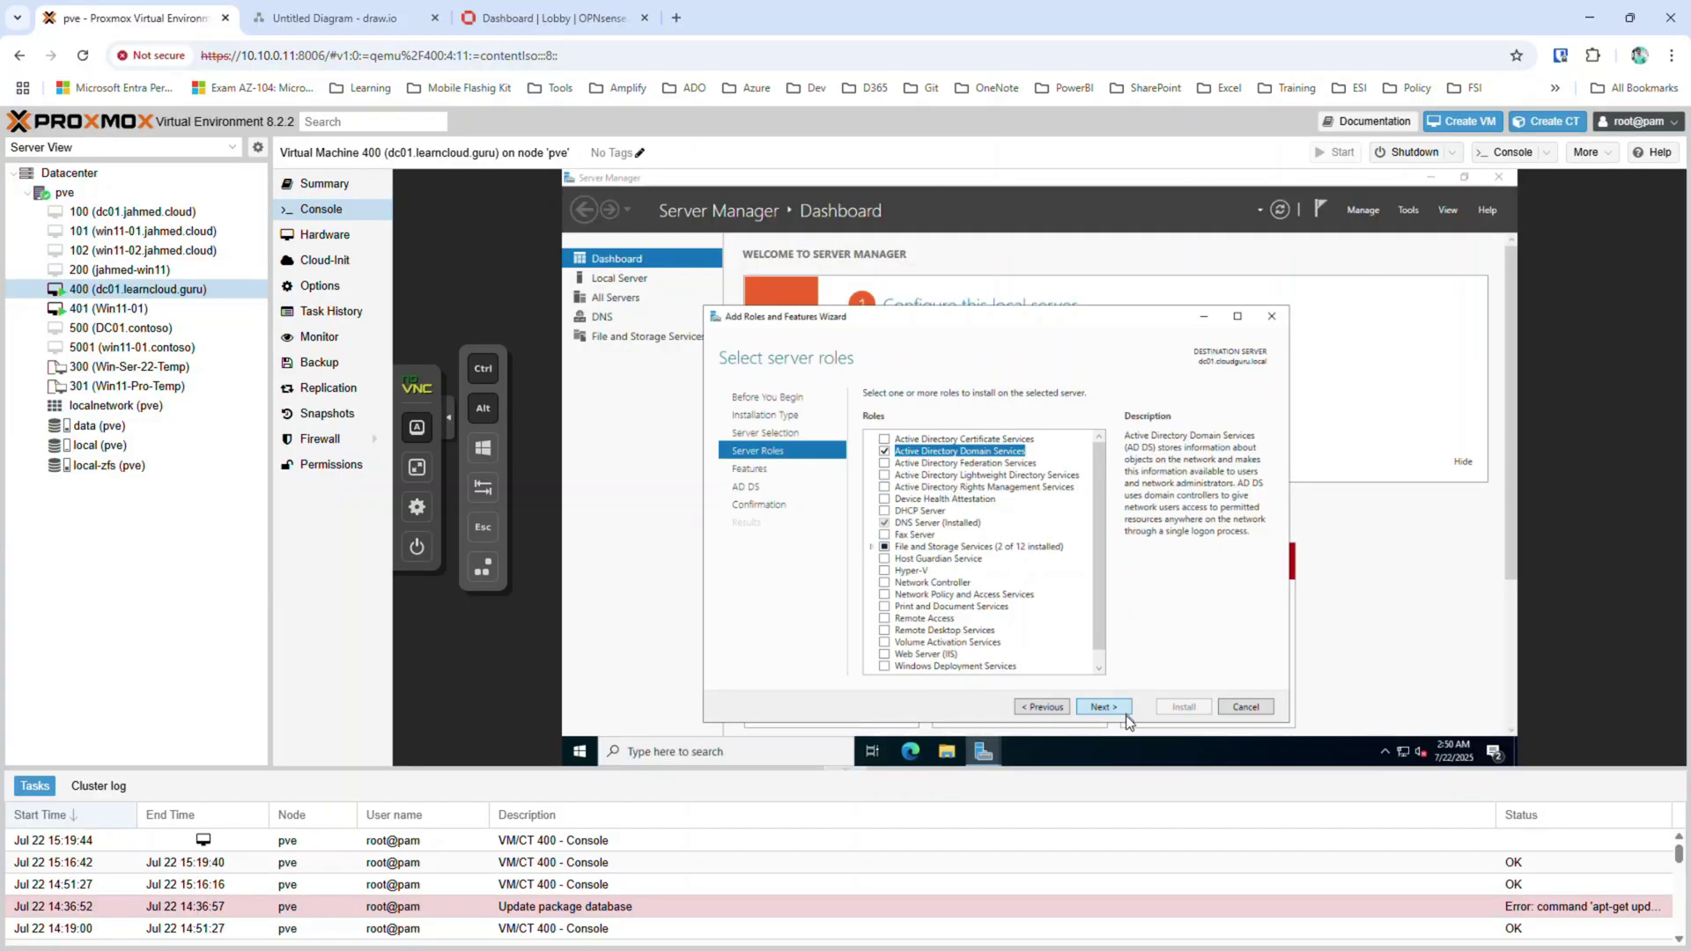
pyautogui.click(1101, 706)
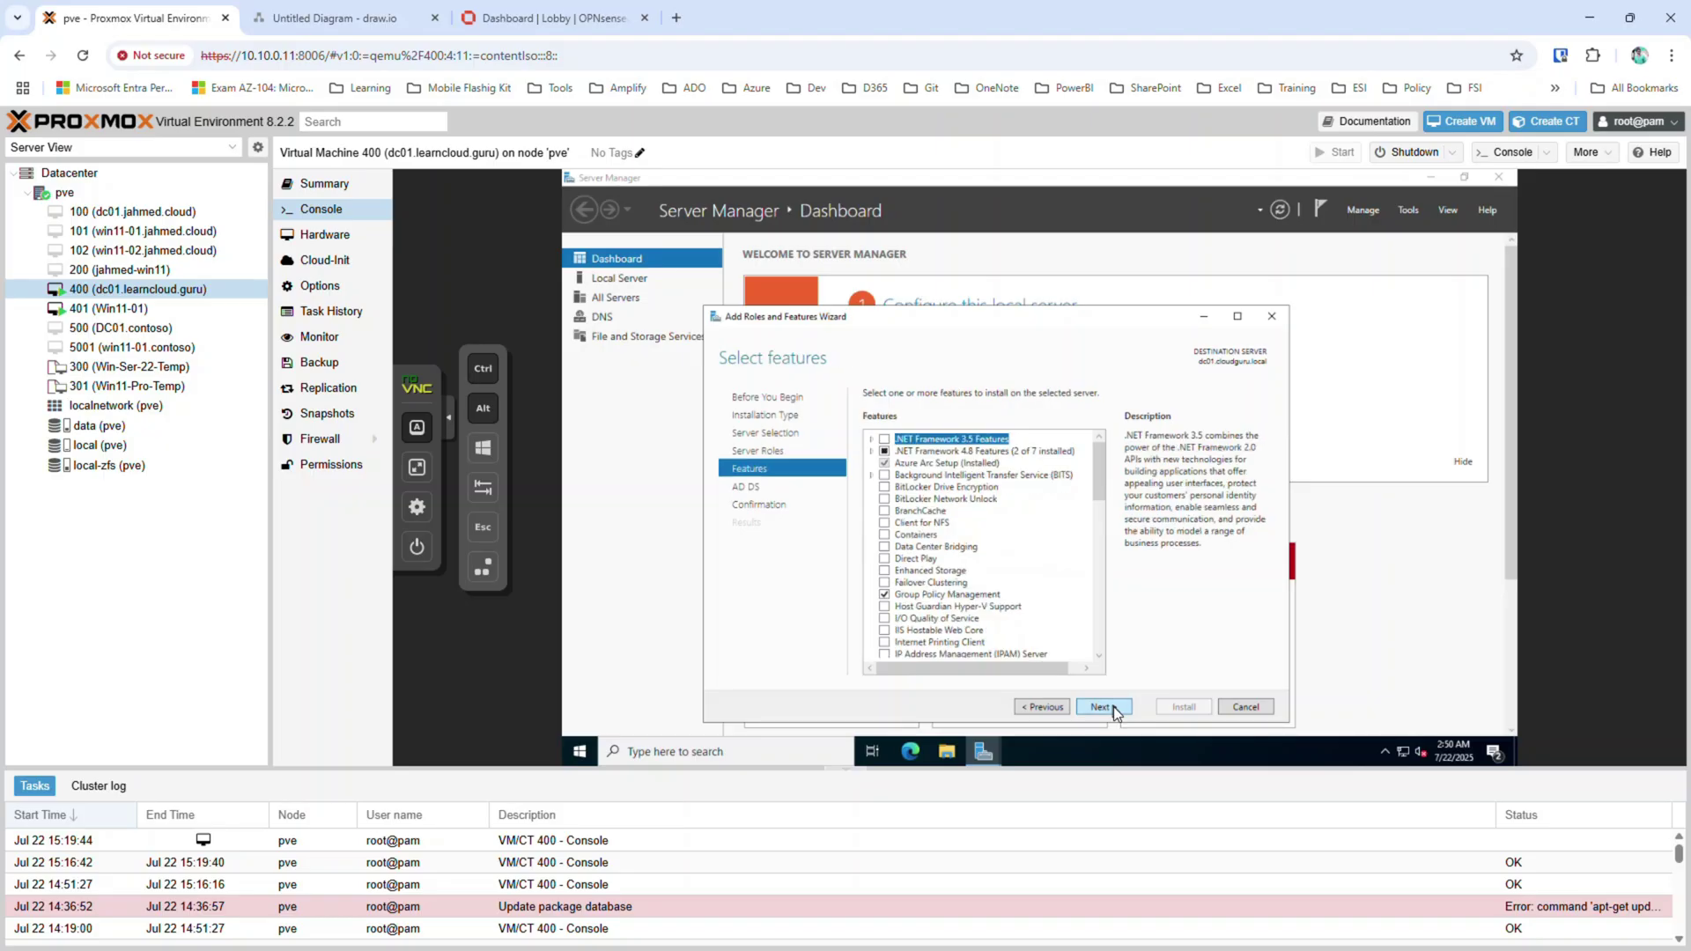
pyautogui.click(1113, 707)
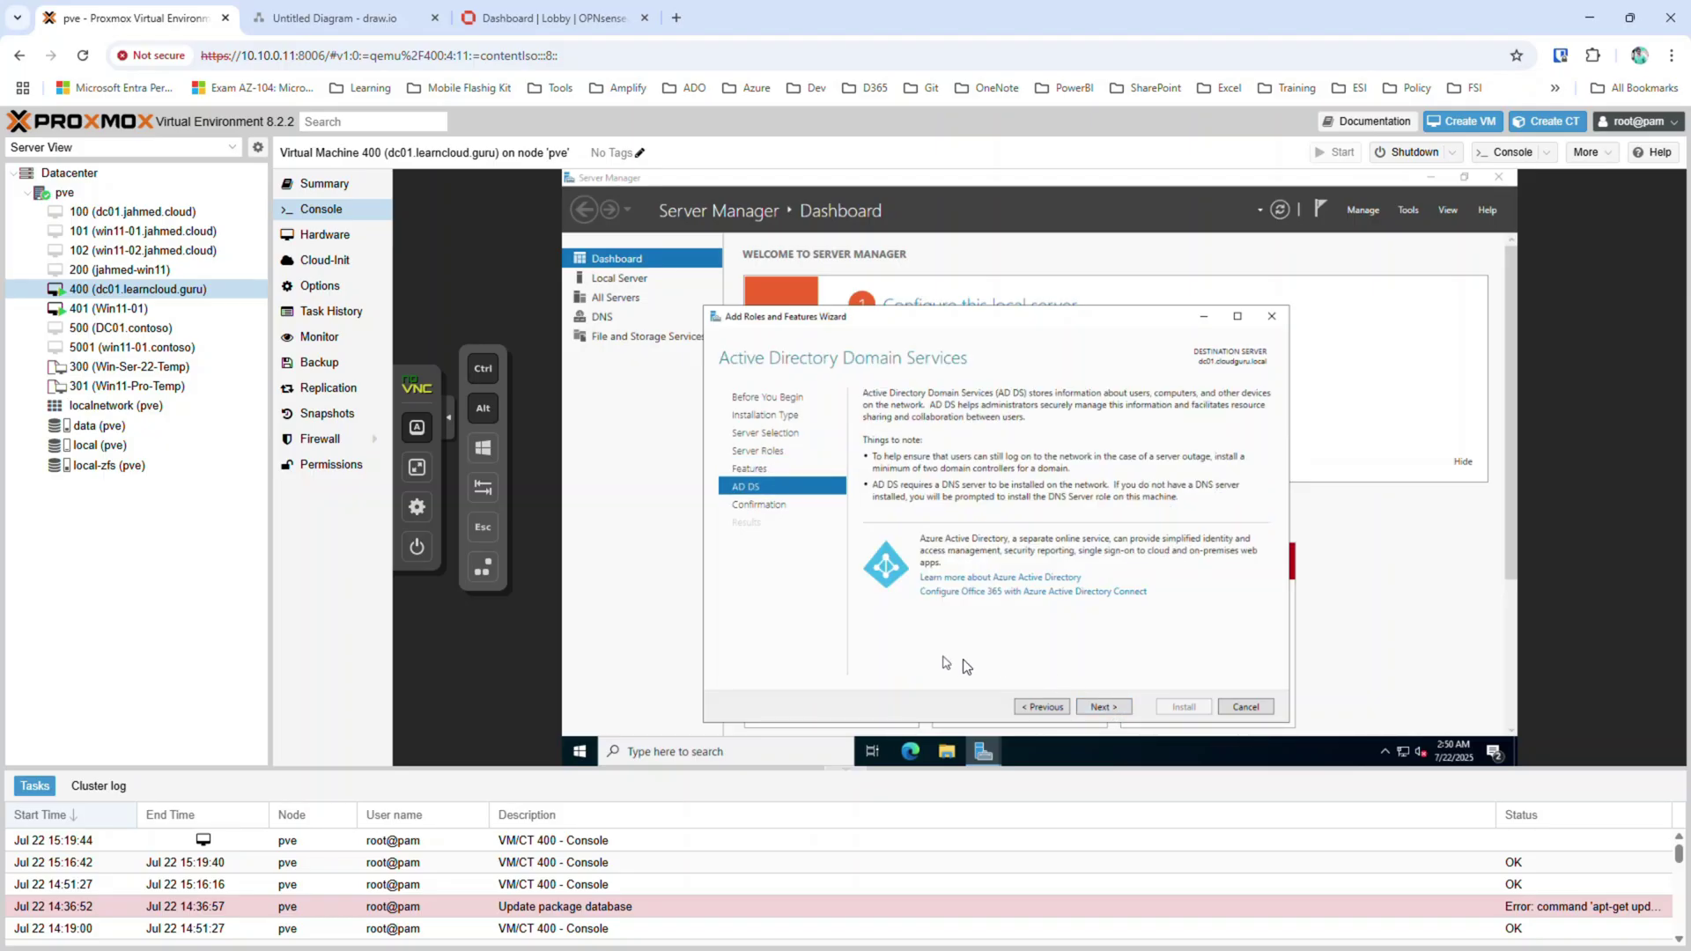
# Install the selected AD DS role and tools, viewing the VM console in full screen, and close the Add Roles and Features wizard.
pyautogui.click(1092, 708)
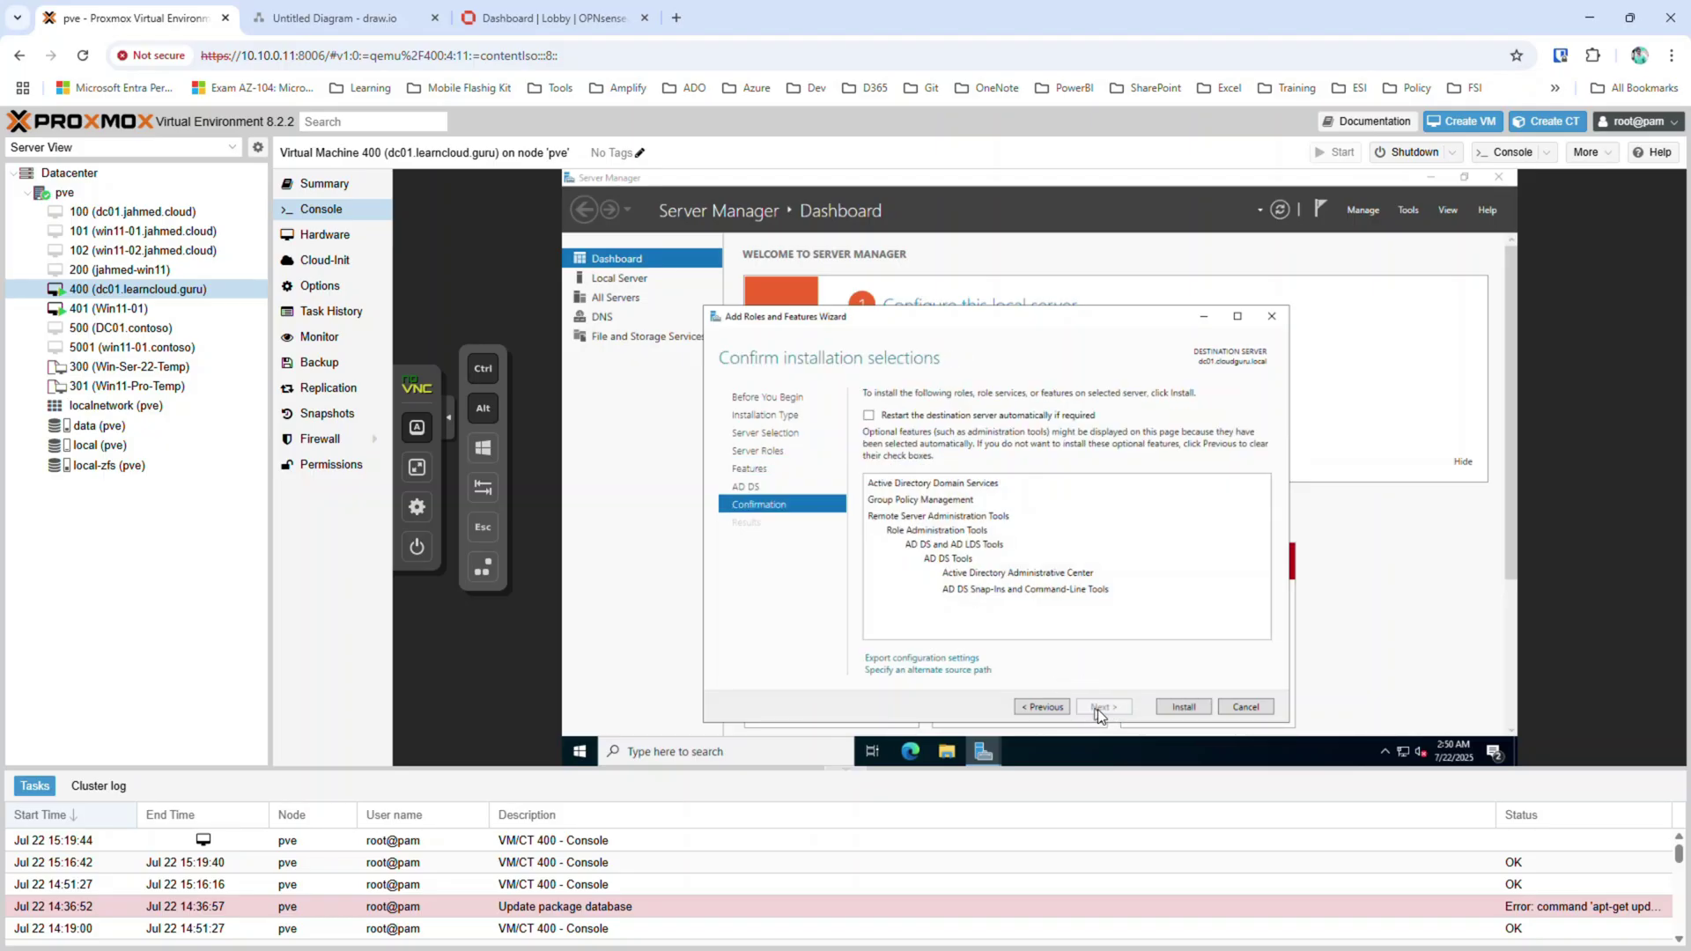
pyautogui.click(1171, 707)
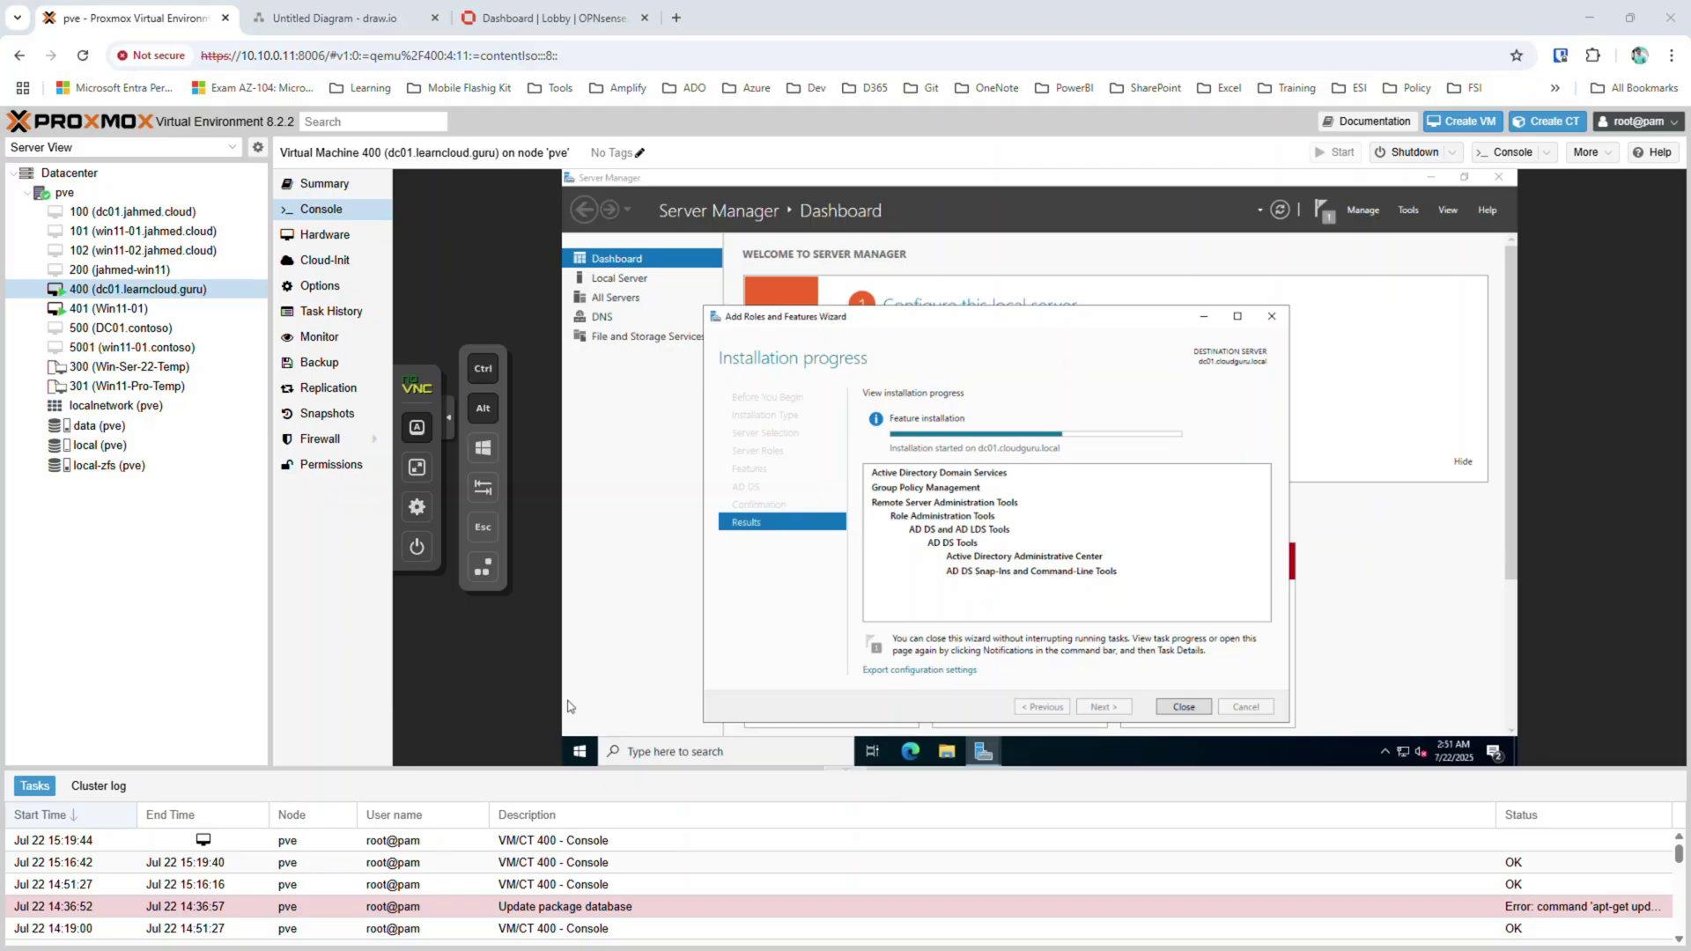
pyautogui.click(417, 467)
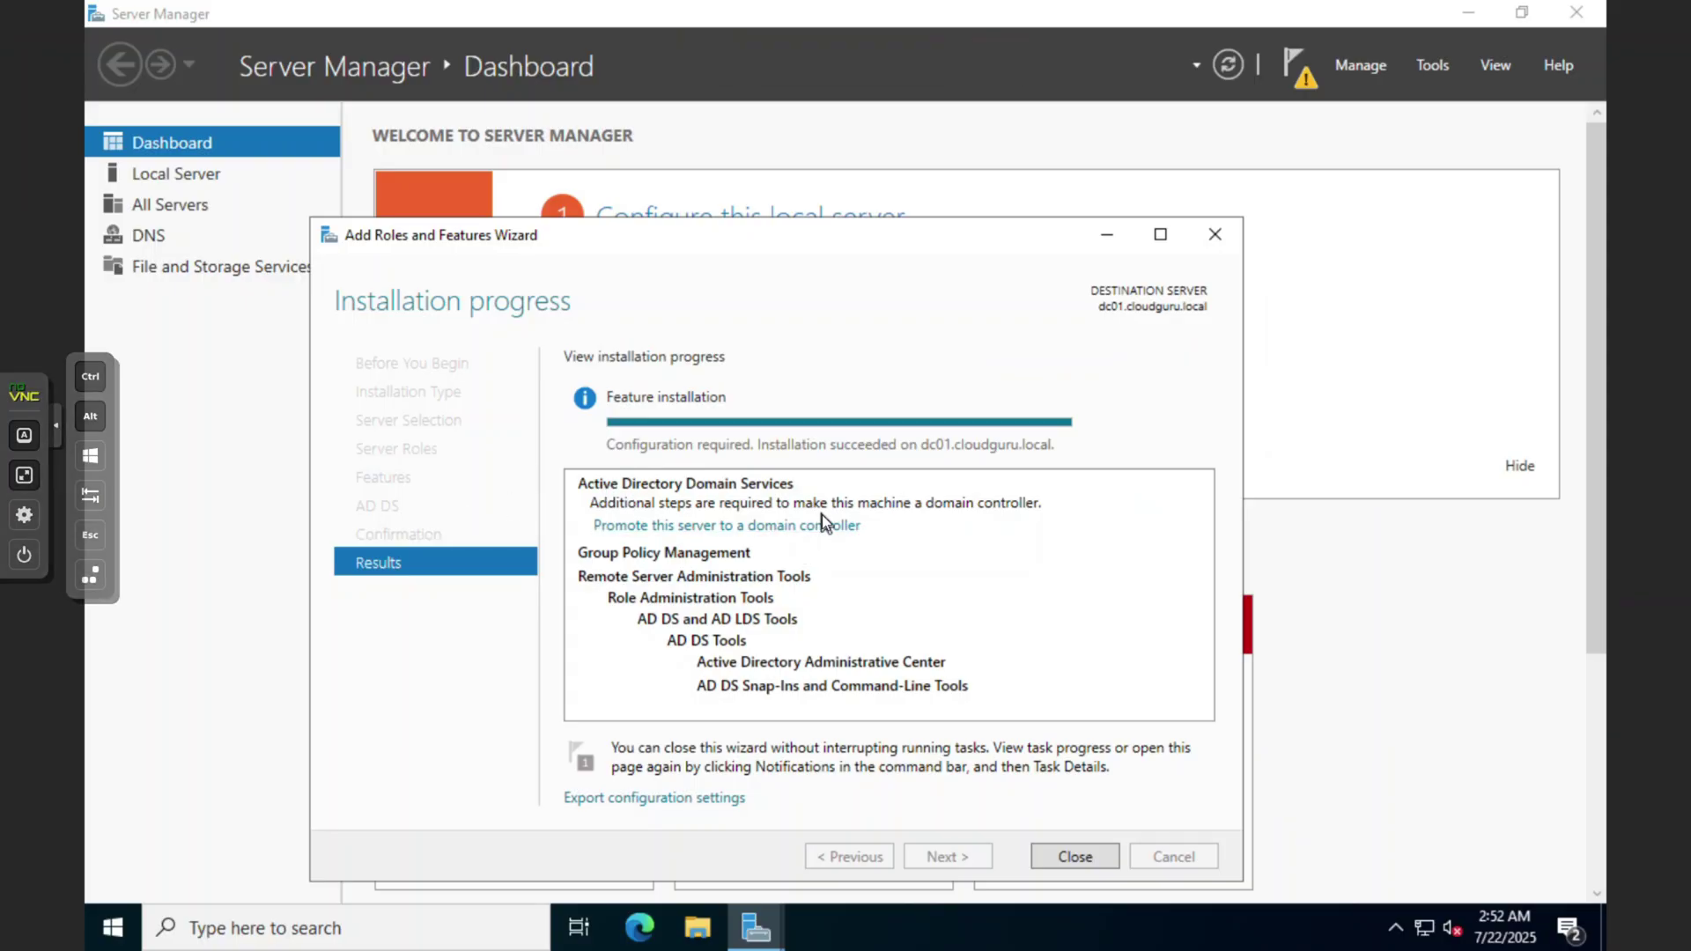
pyautogui.click(1061, 856)
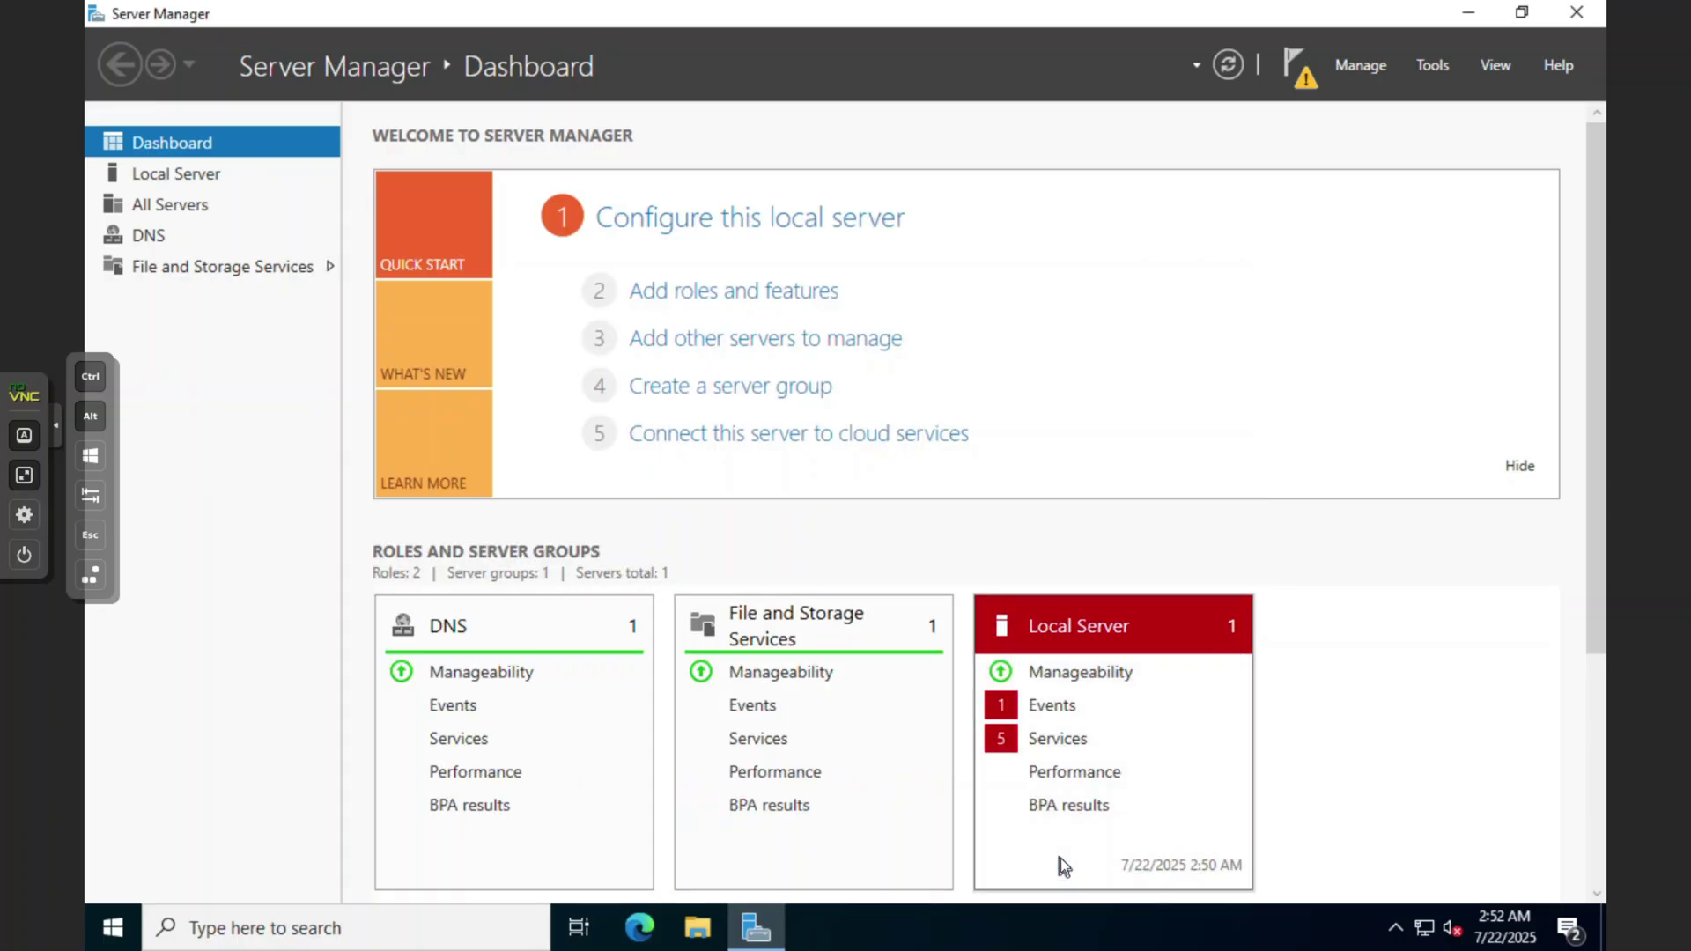
# Start promoting this server to a domain controller from the post-deployment notification, with adding a new forest as the deployment operation.
pyautogui.click(1297, 70)
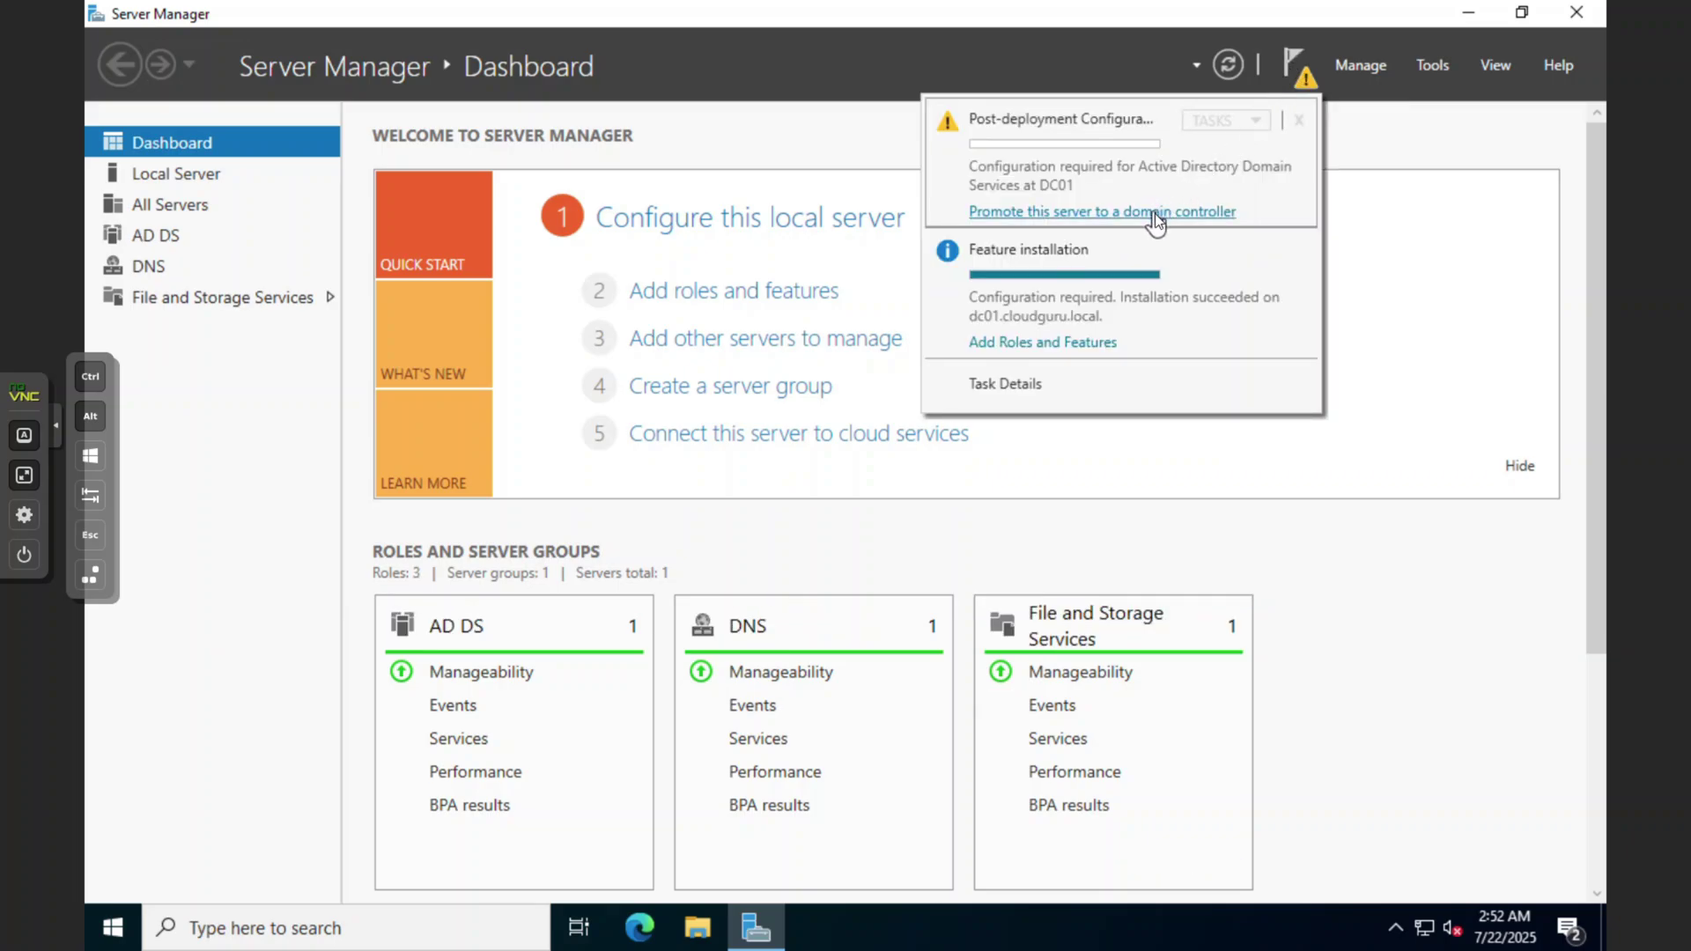
pyautogui.click(1126, 218)
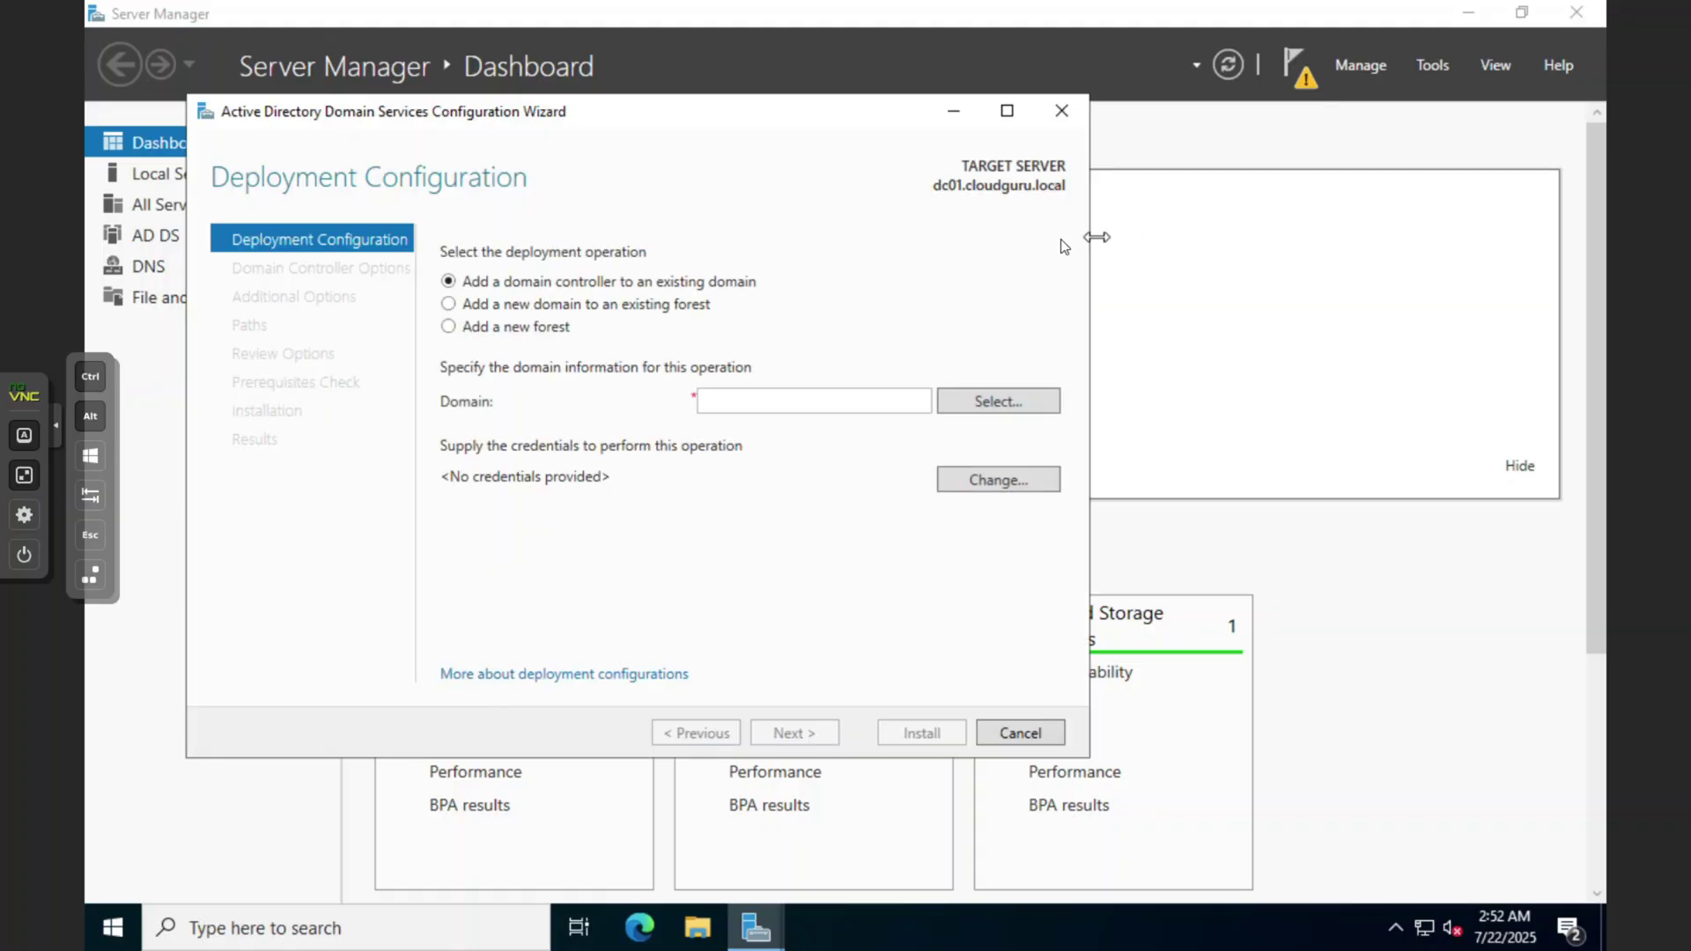
pyautogui.click(488, 326)
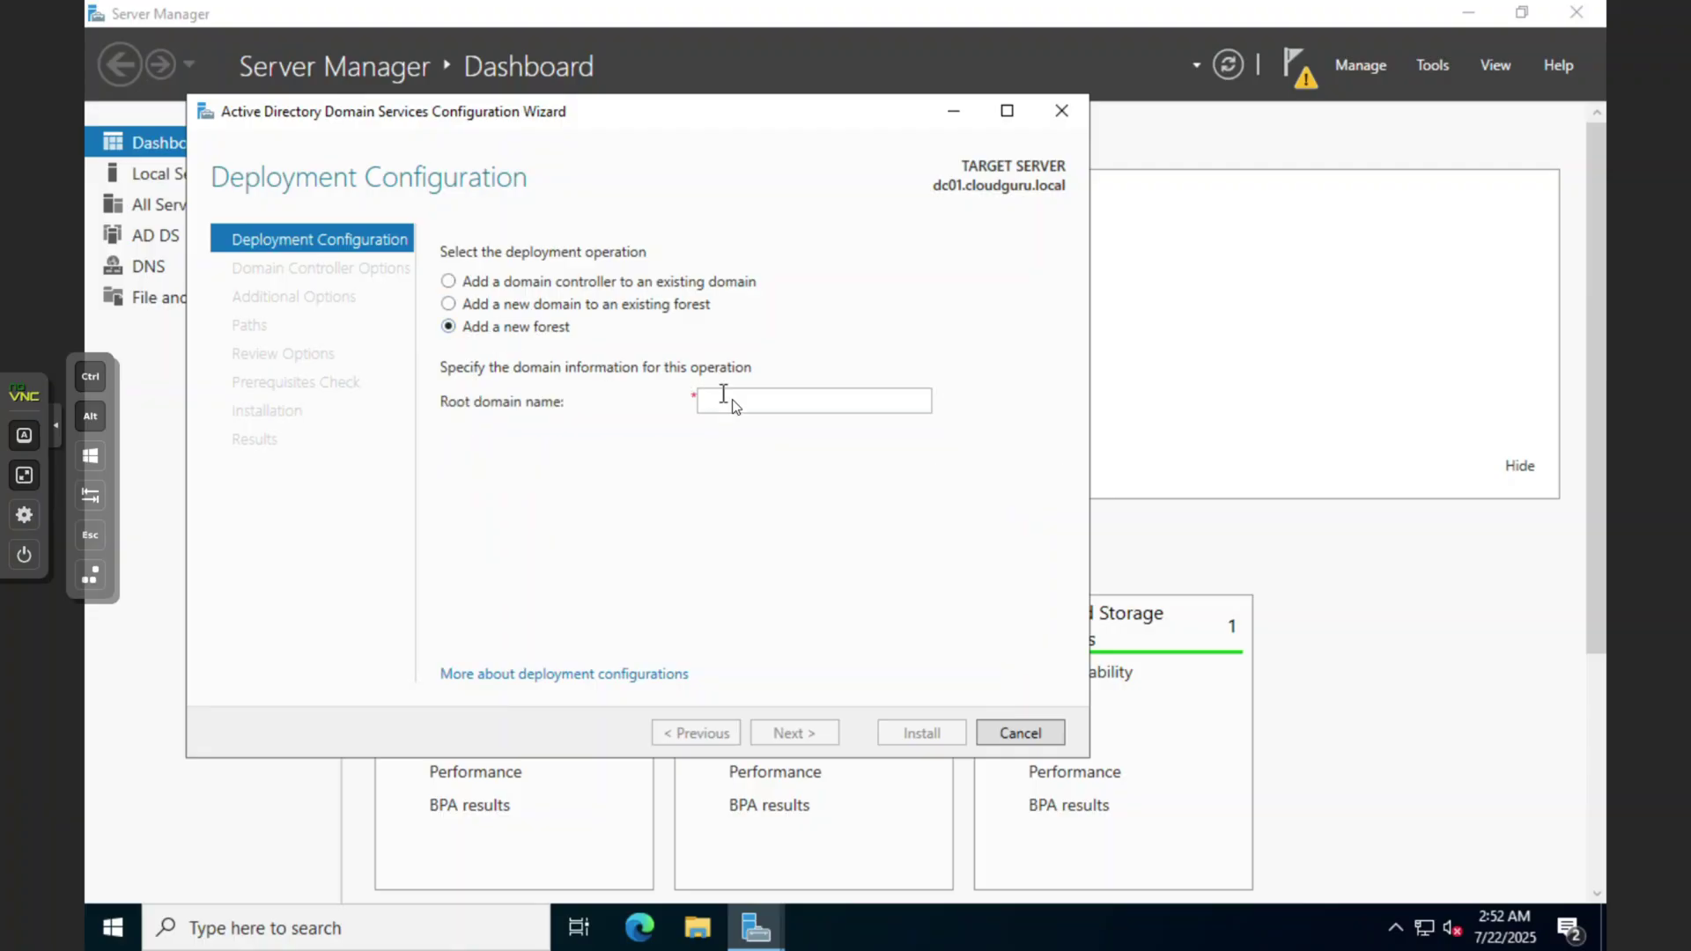
pyautogui.click(760, 403)
pyautogui.write('clou')
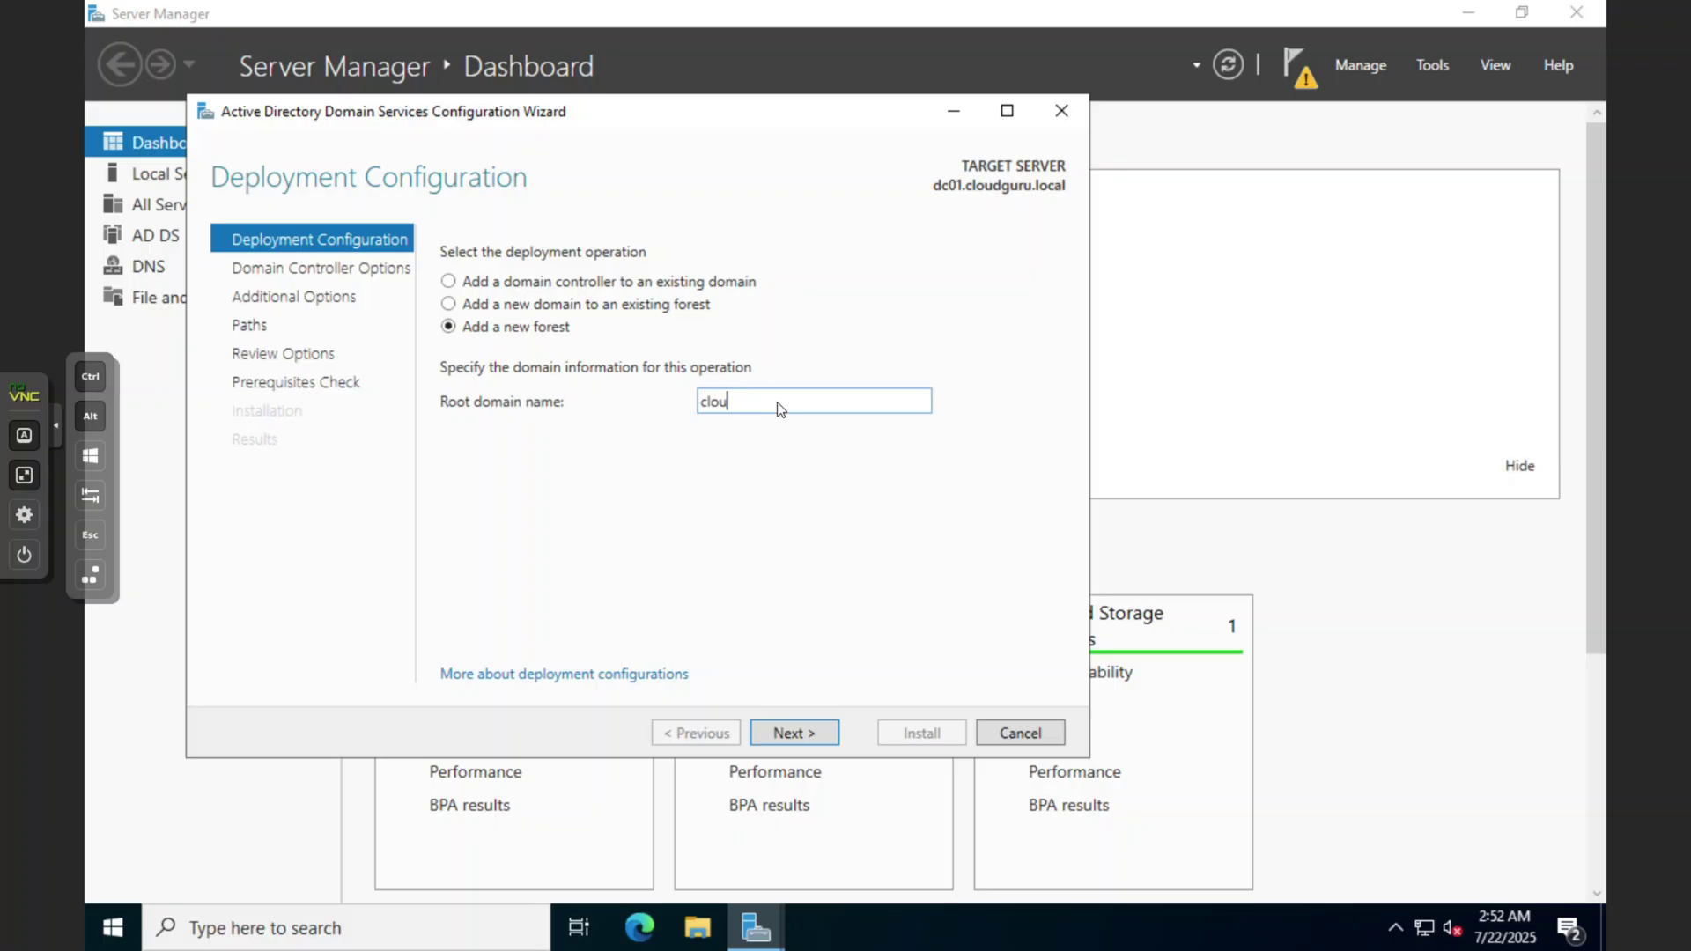
pyautogui.write('d.guru')
pyautogui.press('BackSpace')
pyautogui.press('BackSpace')
pyautogui.press('BackSpace')
pyautogui.press('BackSpace')
pyautogui.press('BackSpace')
pyautogui.write('guru.local')
pyautogui.moveTo(855, 405); pyautogui.dragTo(665, 413)
pyautogui.write('learncloud')
pyautogui.press('BackSpace')
pyautogui.press('BackSpace')
pyautogui.press('BackSpace')
pyautogui.press('BackSpace')
pyautogui.press('BackSpace')
pyautogui.press('BackSpace')
pyautogui.press('BackSpace')
pyautogui.press('BackSpace')
pyautogui.press('BackSpace')
pyautogui.press('BackSpace')
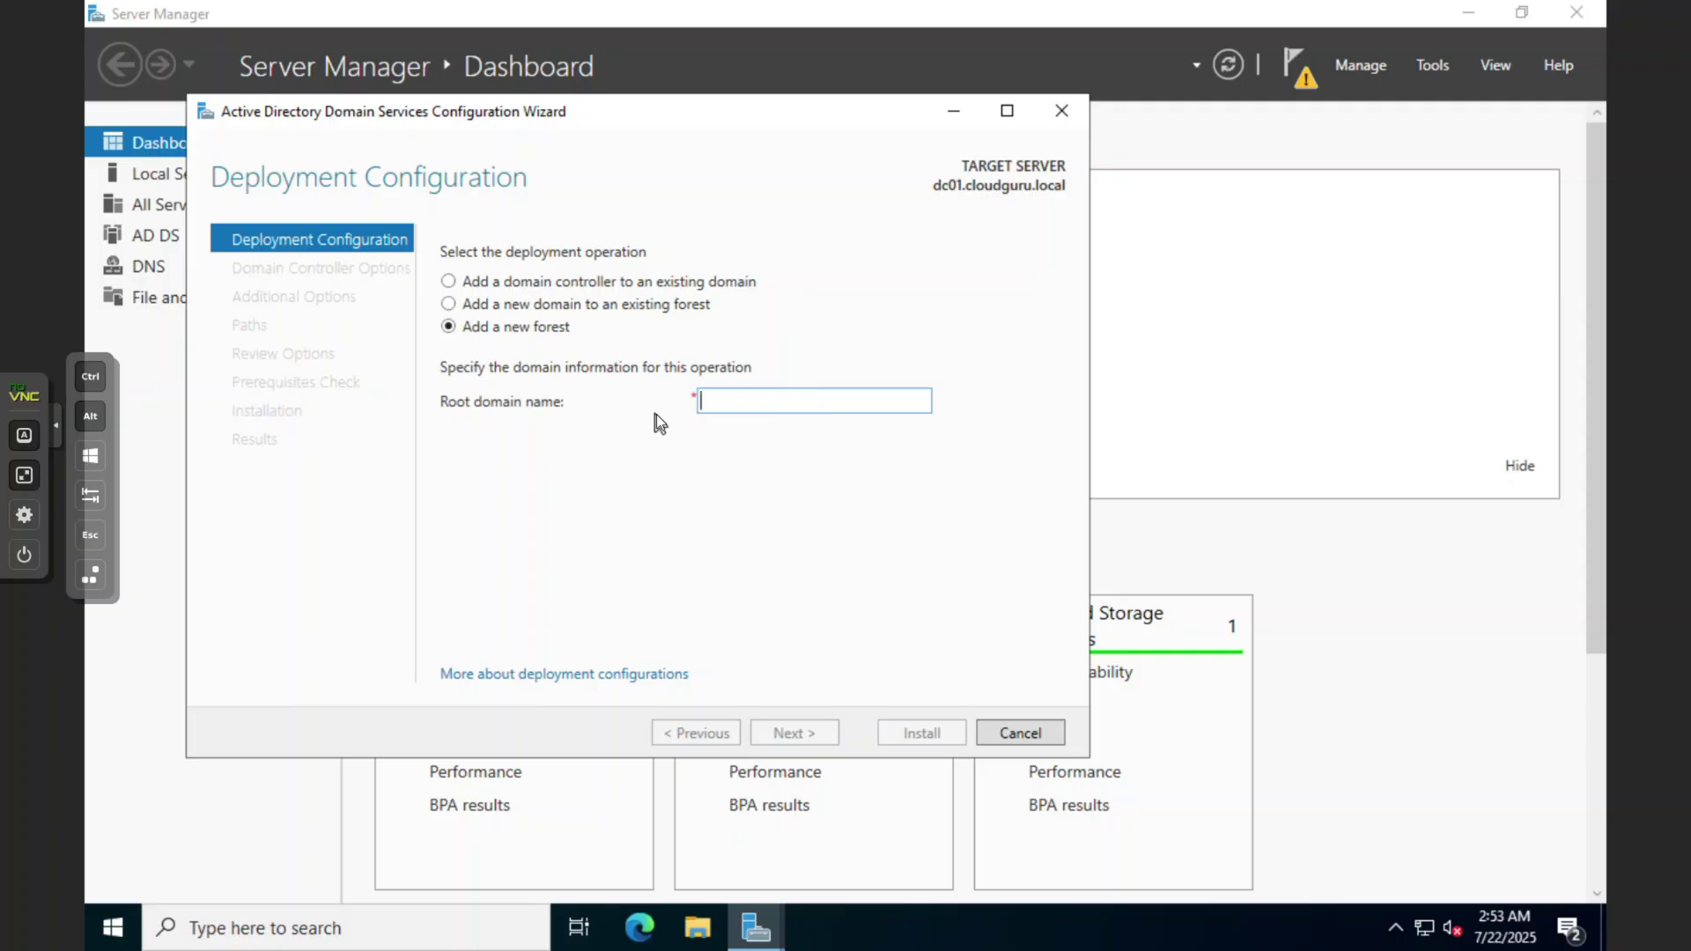
pyautogui.write('clo')
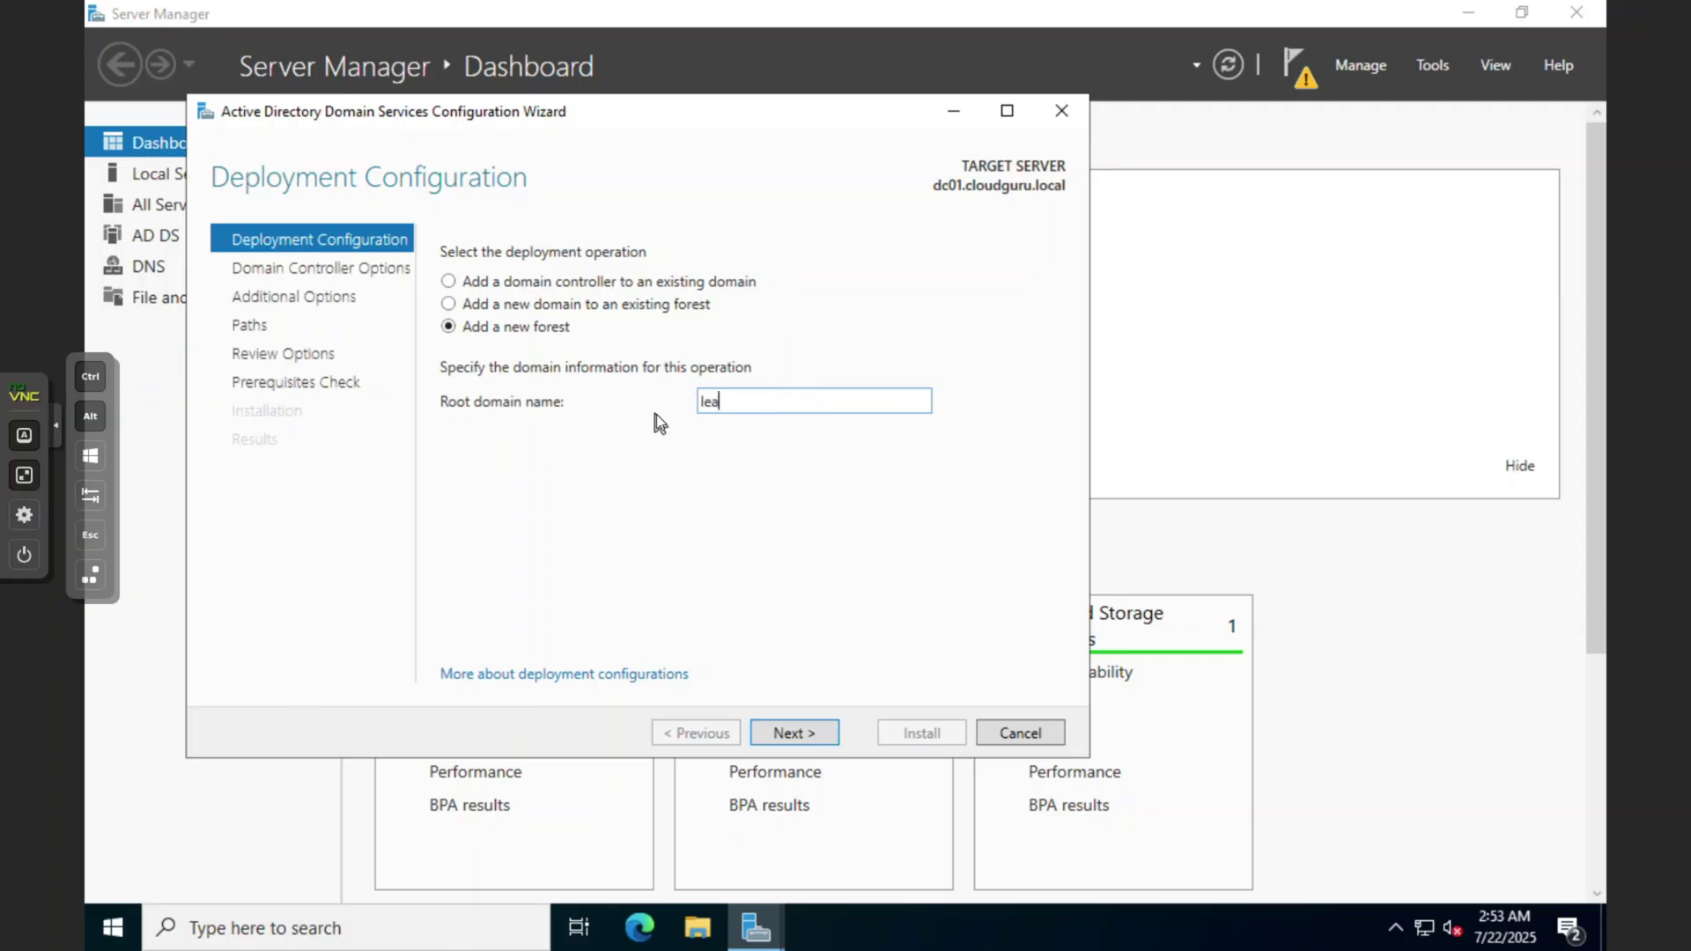
pyautogui.press('BackSpace')
pyautogui.press('BackSpace')
pyautogui.press('BackSpace')
# Set the new forest's root domain name to cloudguru.local and proceed to the domain controller options.
pyautogui.write('cloudguru.local')
pyautogui.click(811, 731)
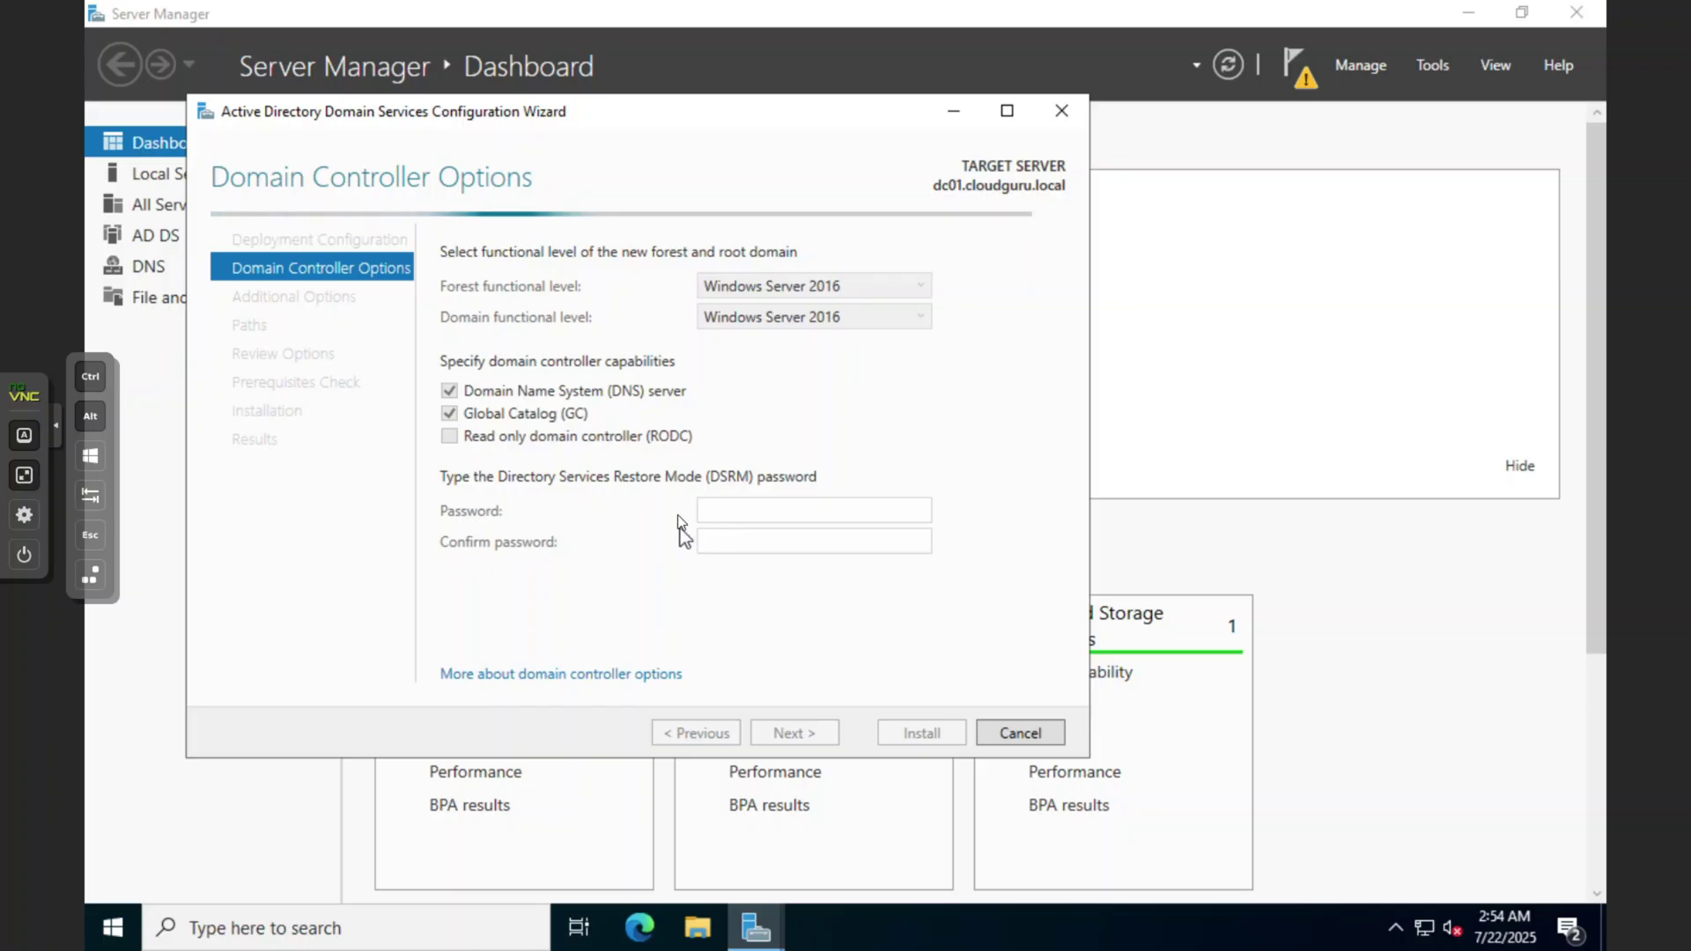
# Enter and confirm the DSRM password, keep the default functional levels and domain controller capabilities, and proceed to the DNS options.
pyautogui.click(745, 510)
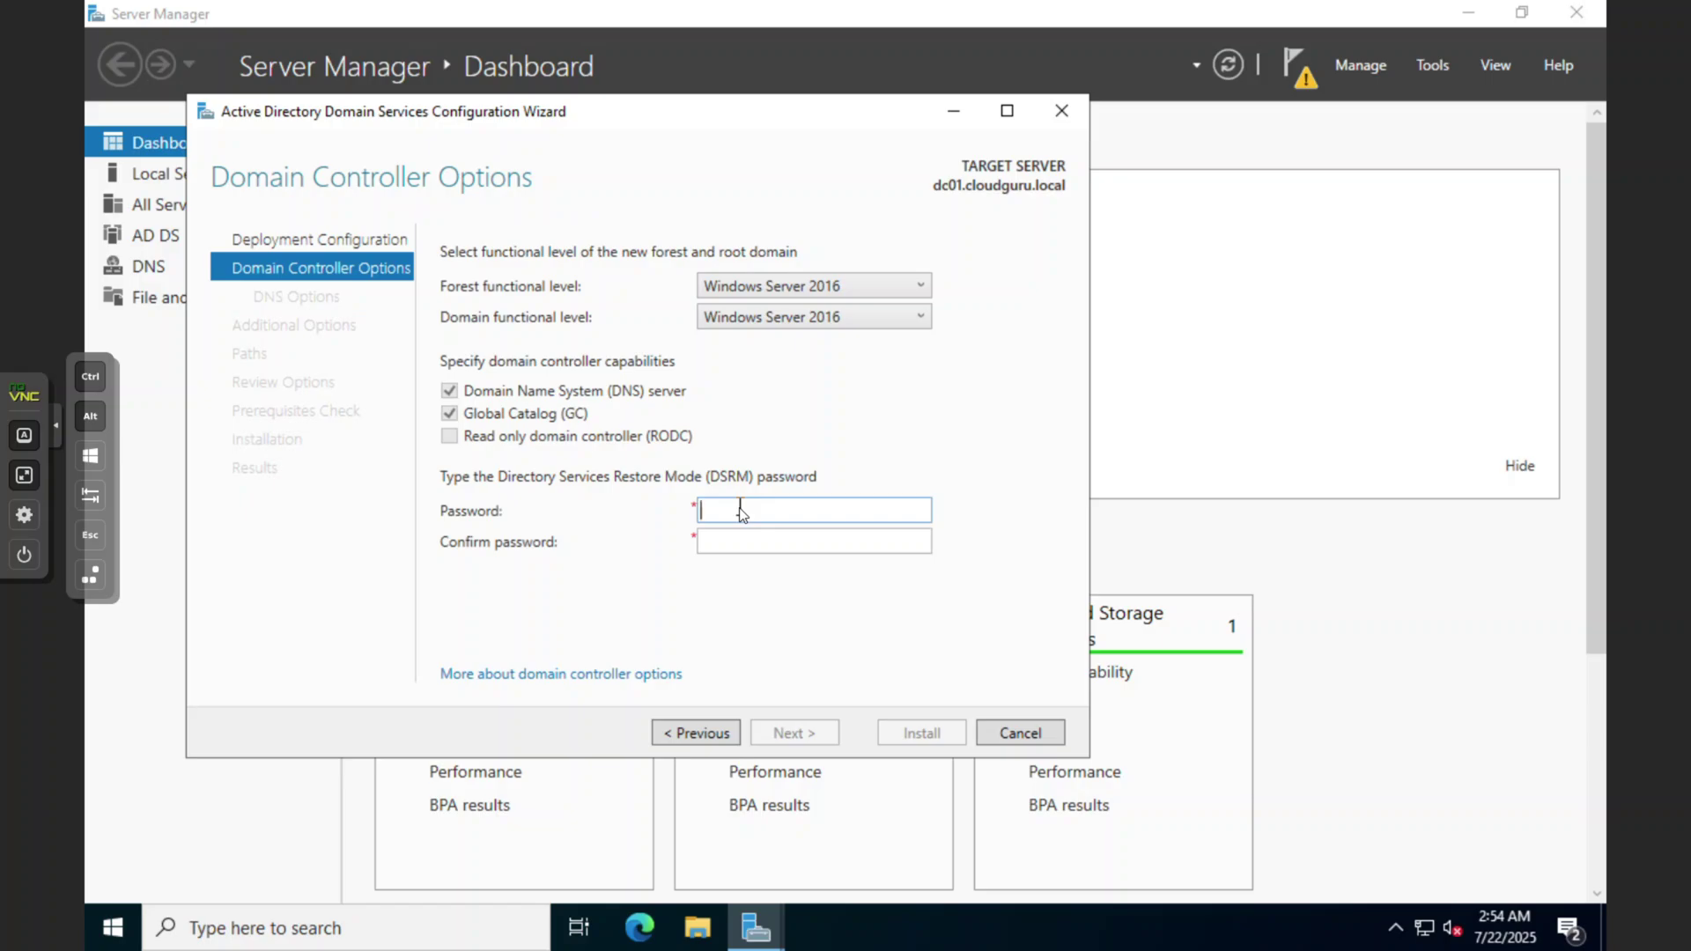
pyautogui.write('••••••••••••')
pyautogui.press('Tab')
pyautogui.write('•••••••')
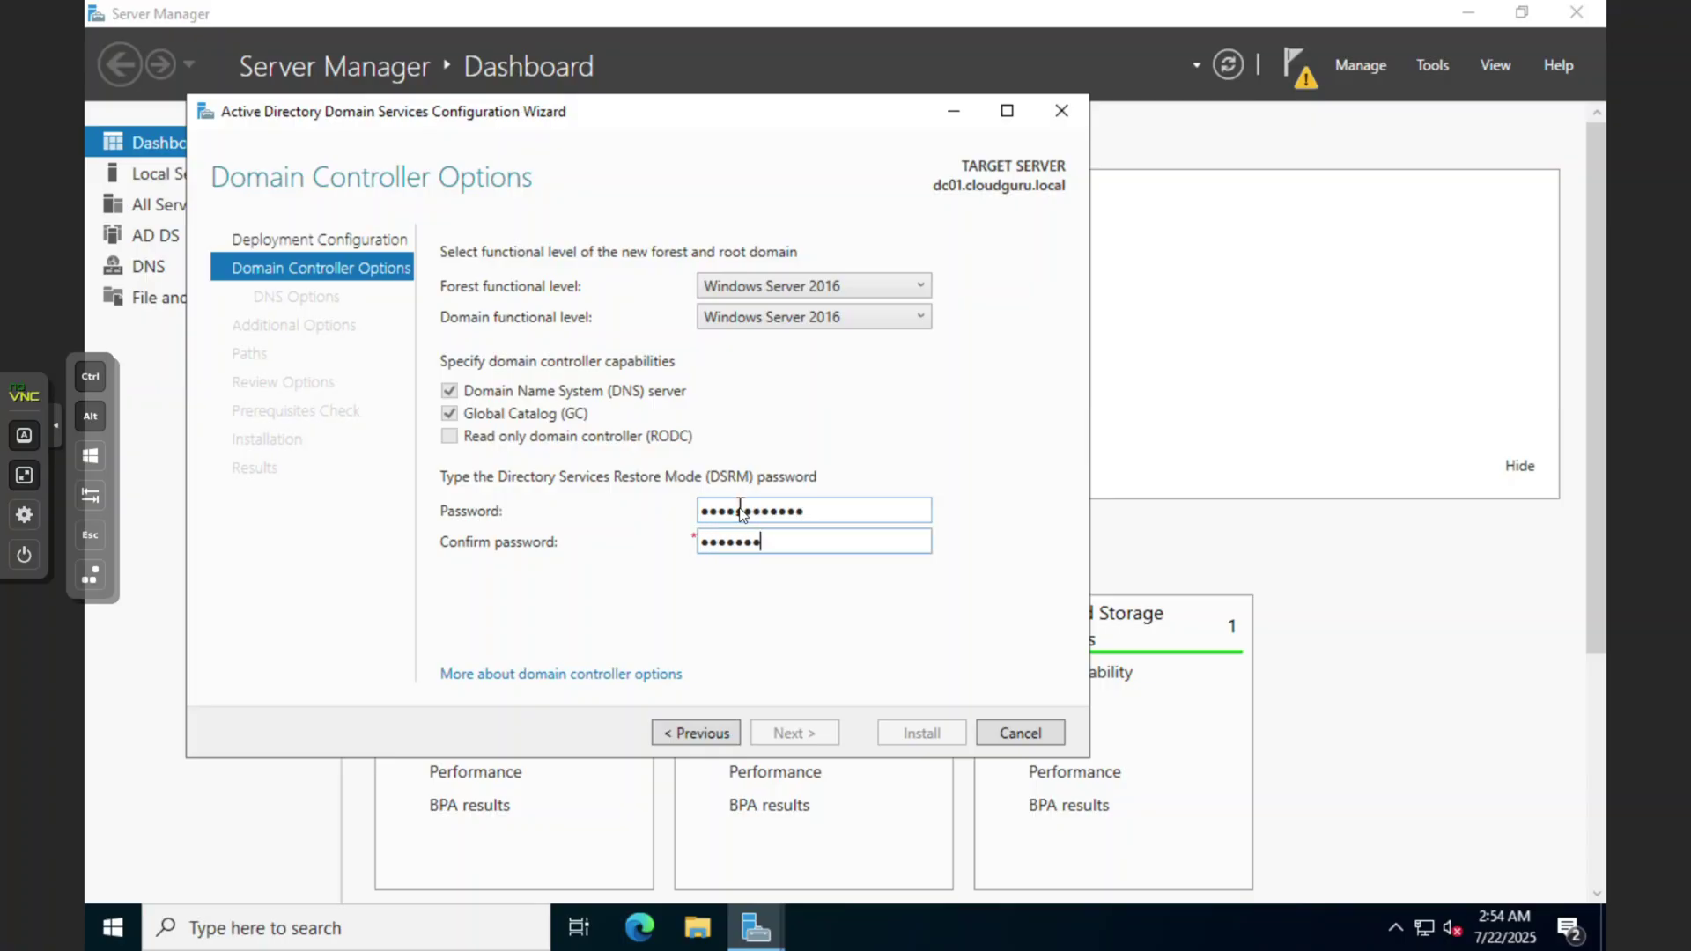
pyautogui.write('••••••')
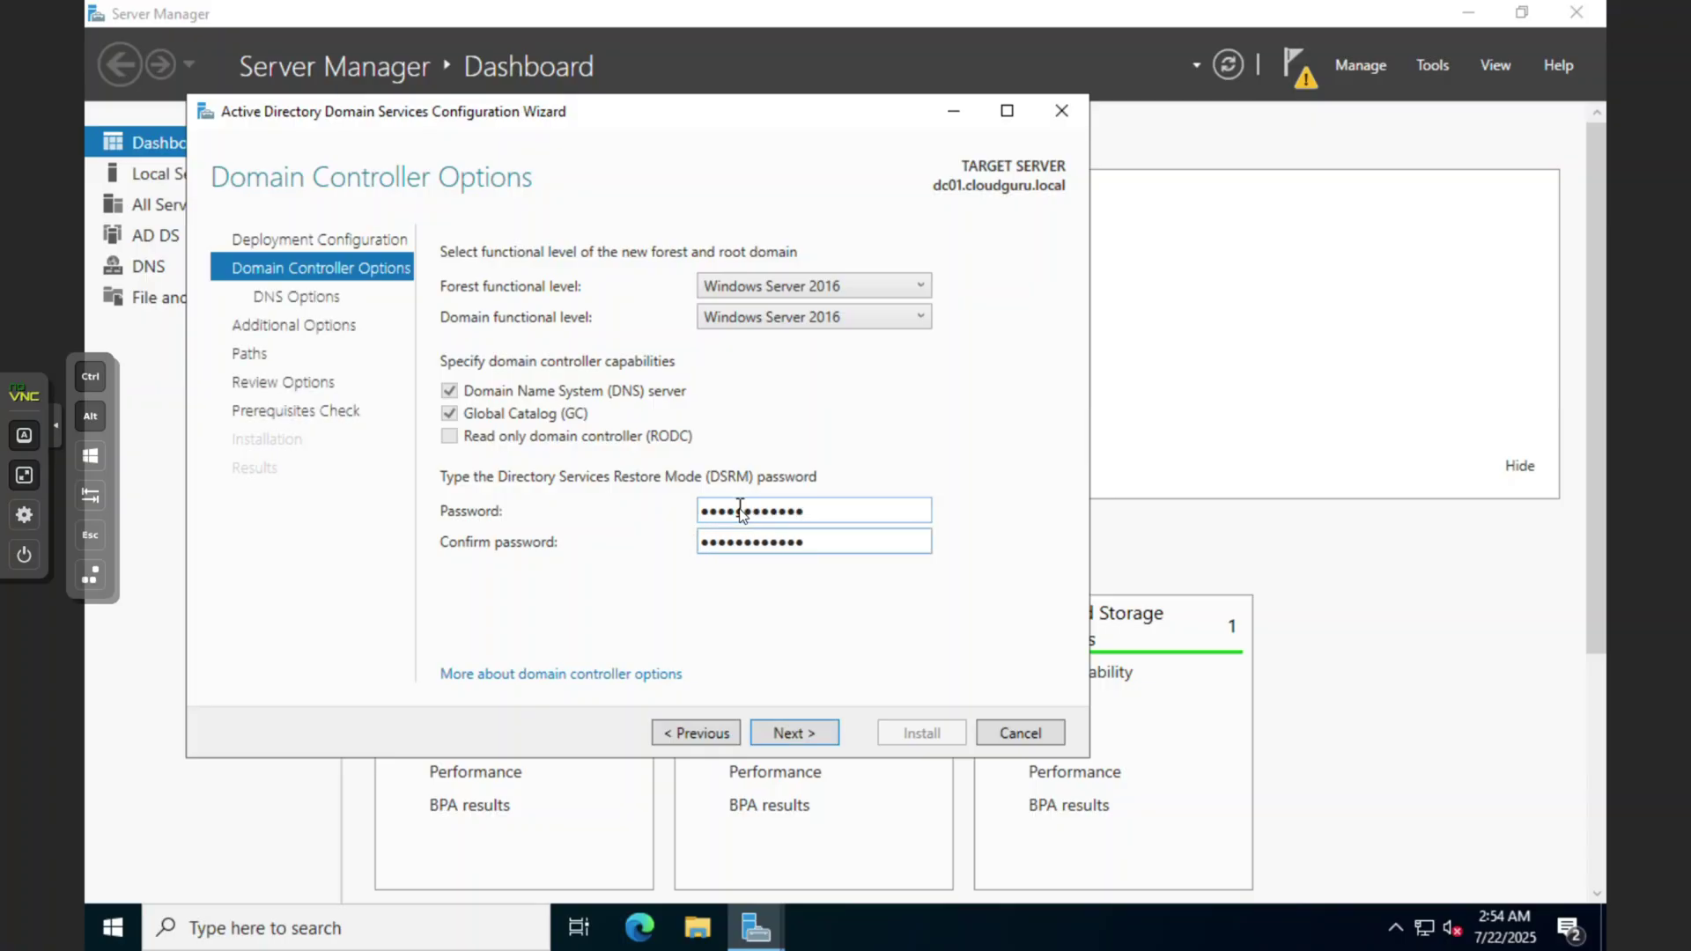
pyautogui.click(780, 728)
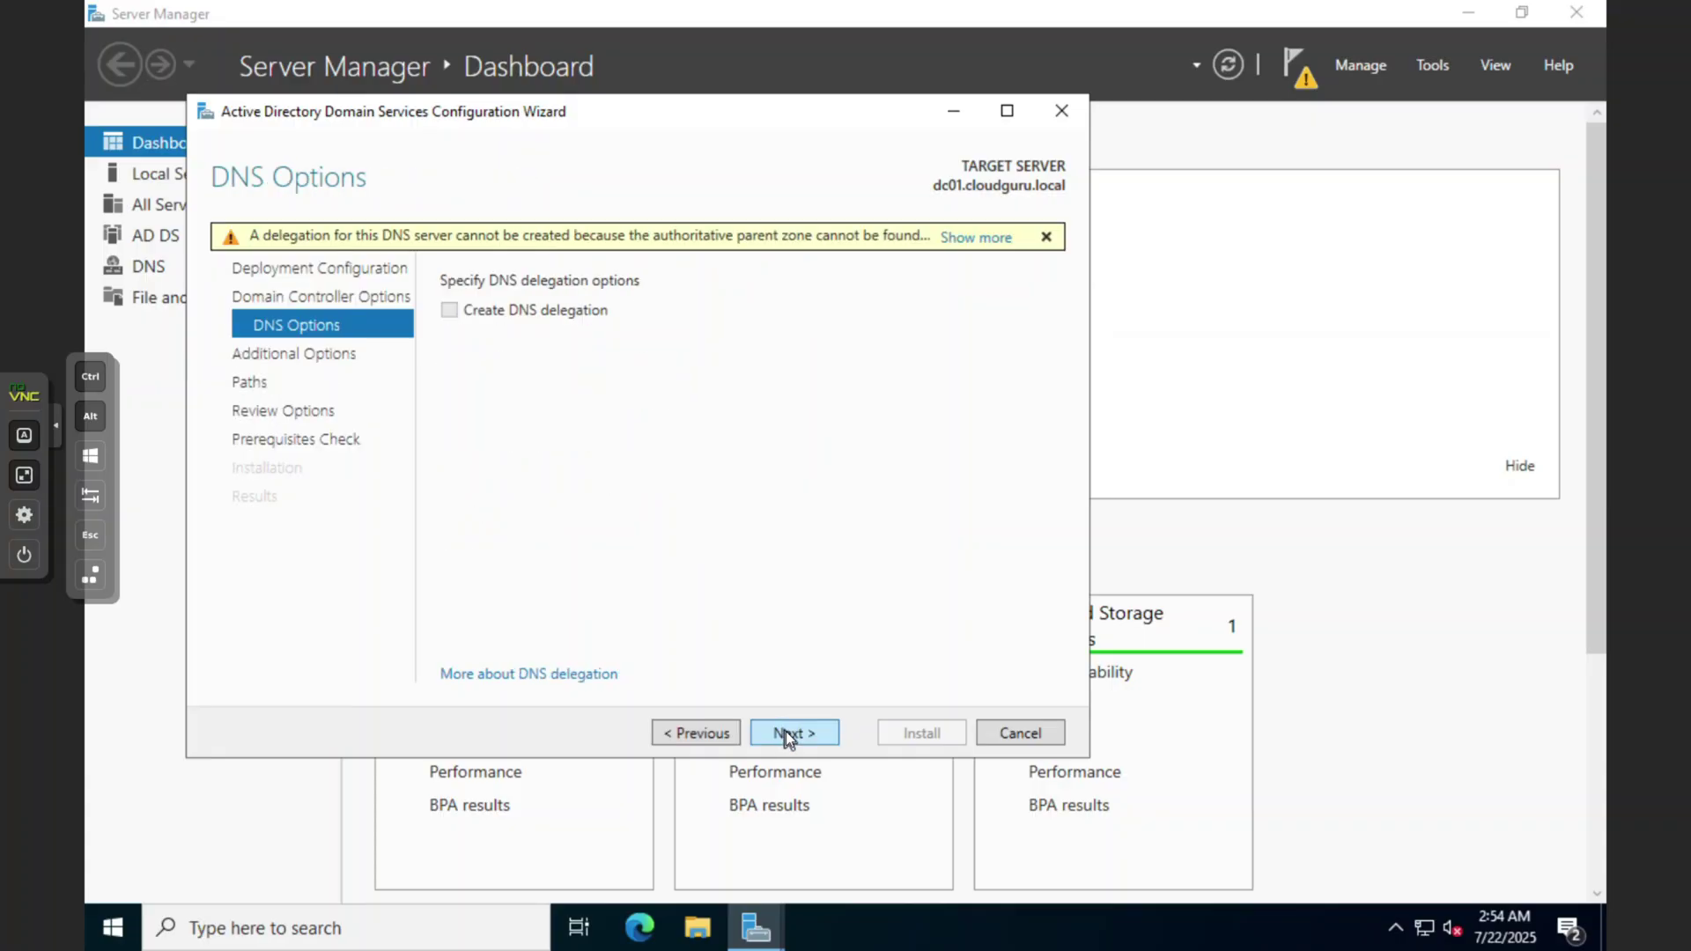
# Keep the default DNS options, NetBIOS domain name CLOUDGURU and AD DS folder paths, and proceed through the review to the prerequisites check.
pyautogui.click(786, 731)
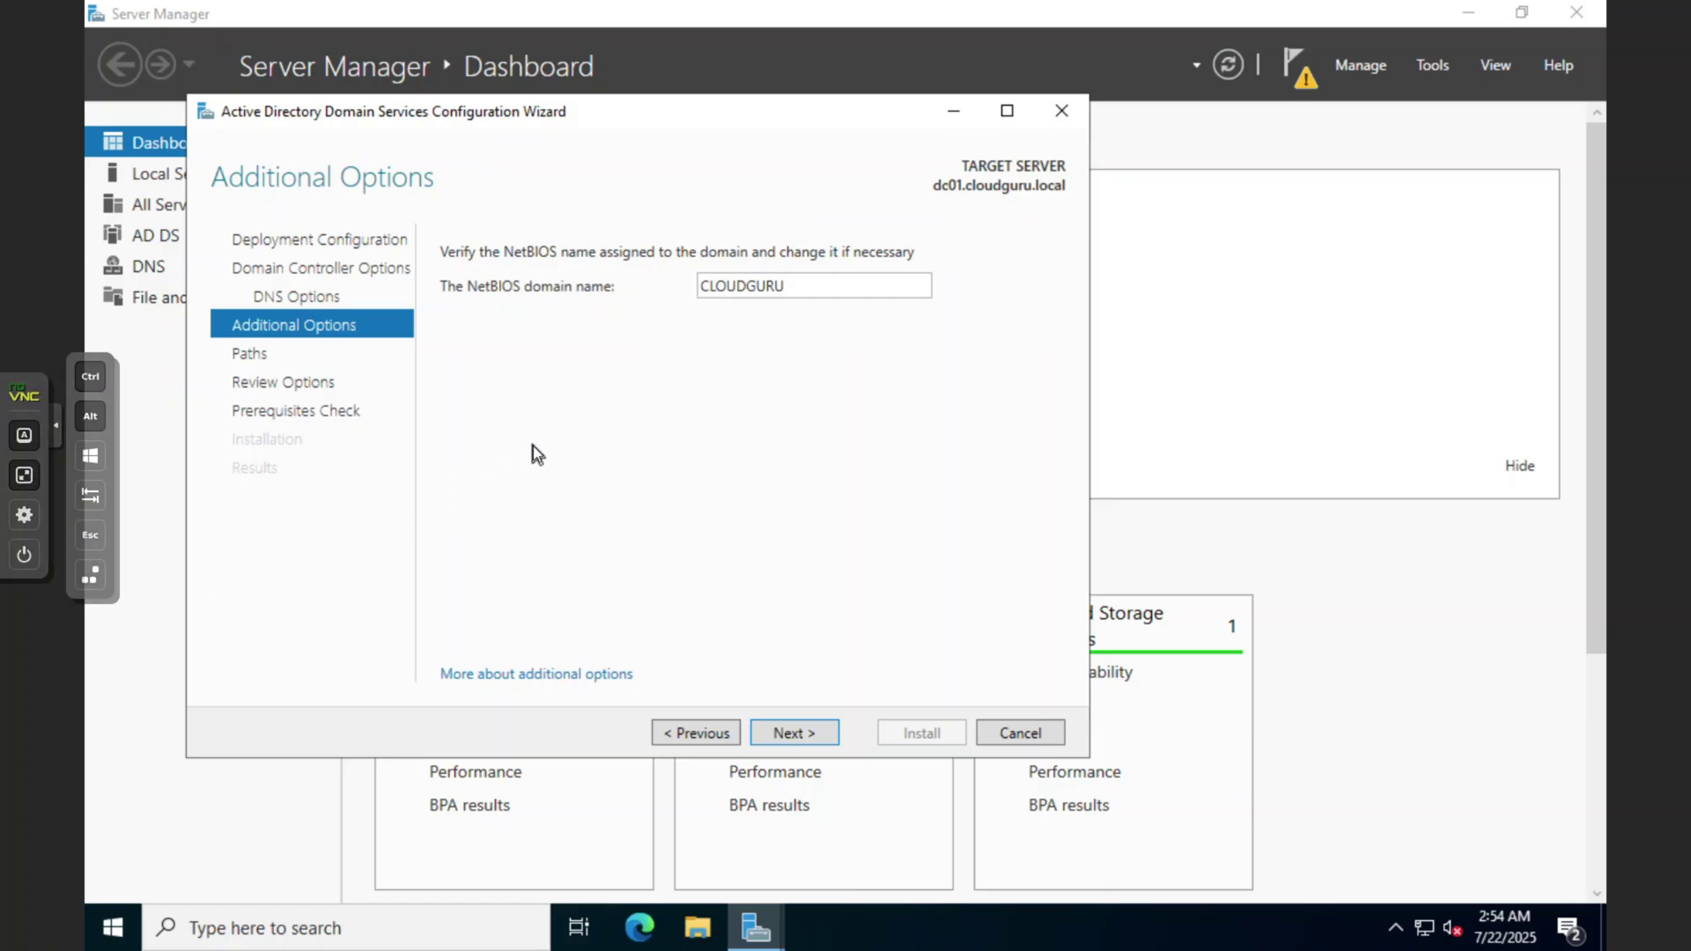
pyautogui.click(819, 286)
pyautogui.write('\\')
pyautogui.press('BackSpace')
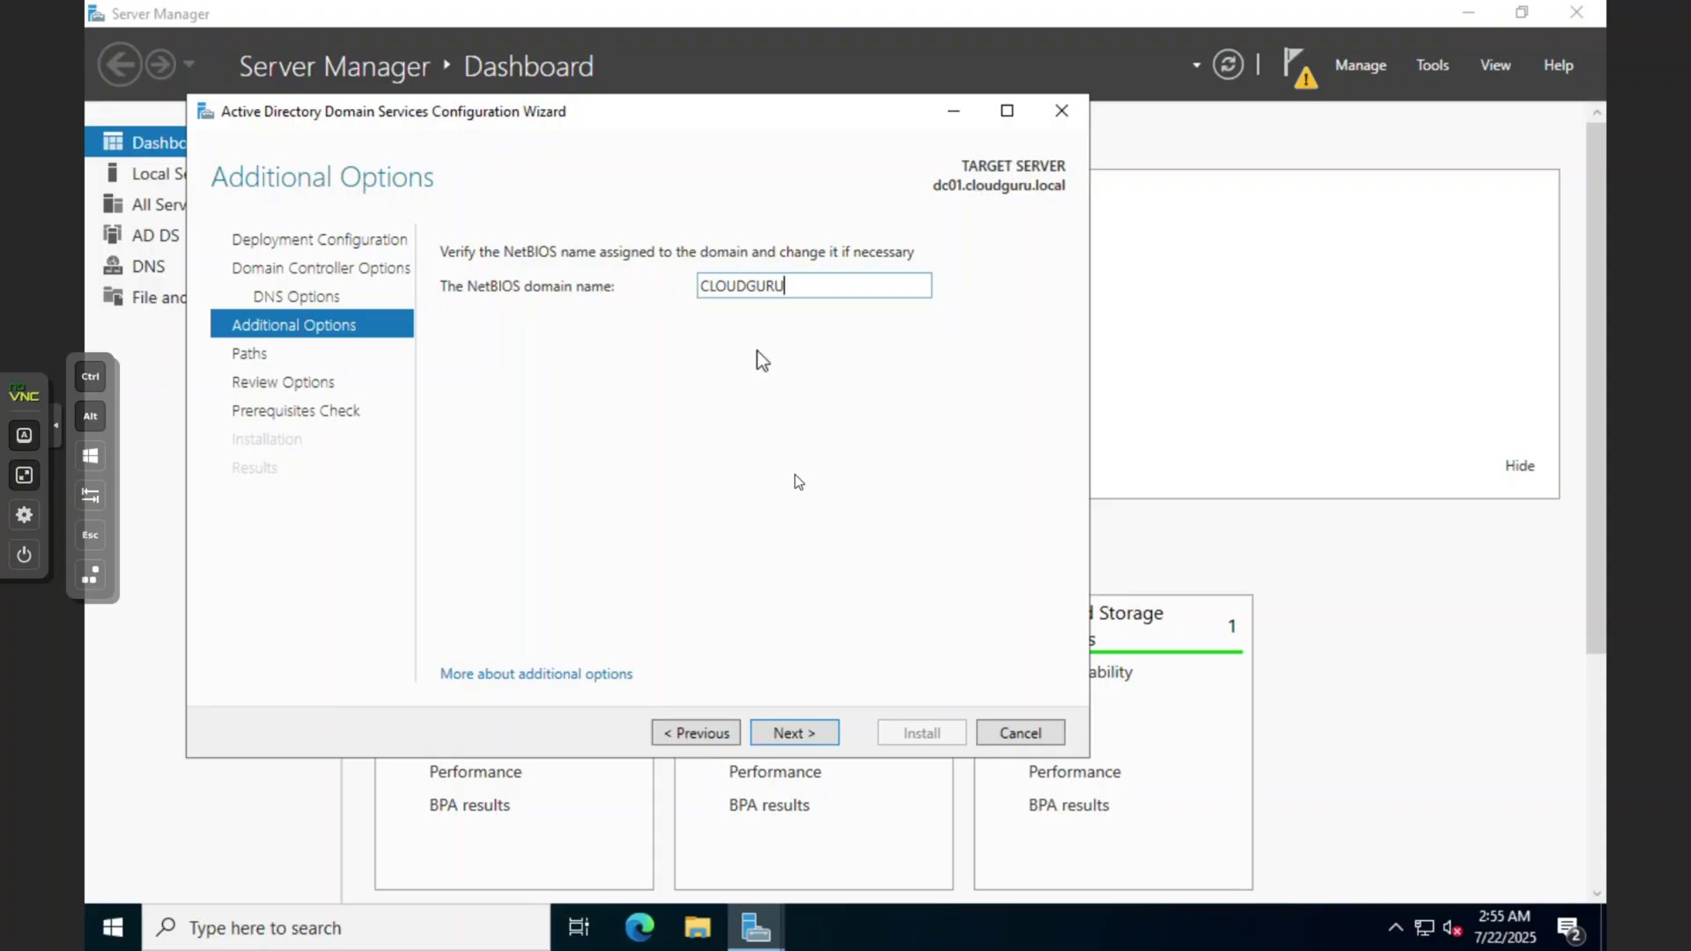
pyautogui.click(804, 731)
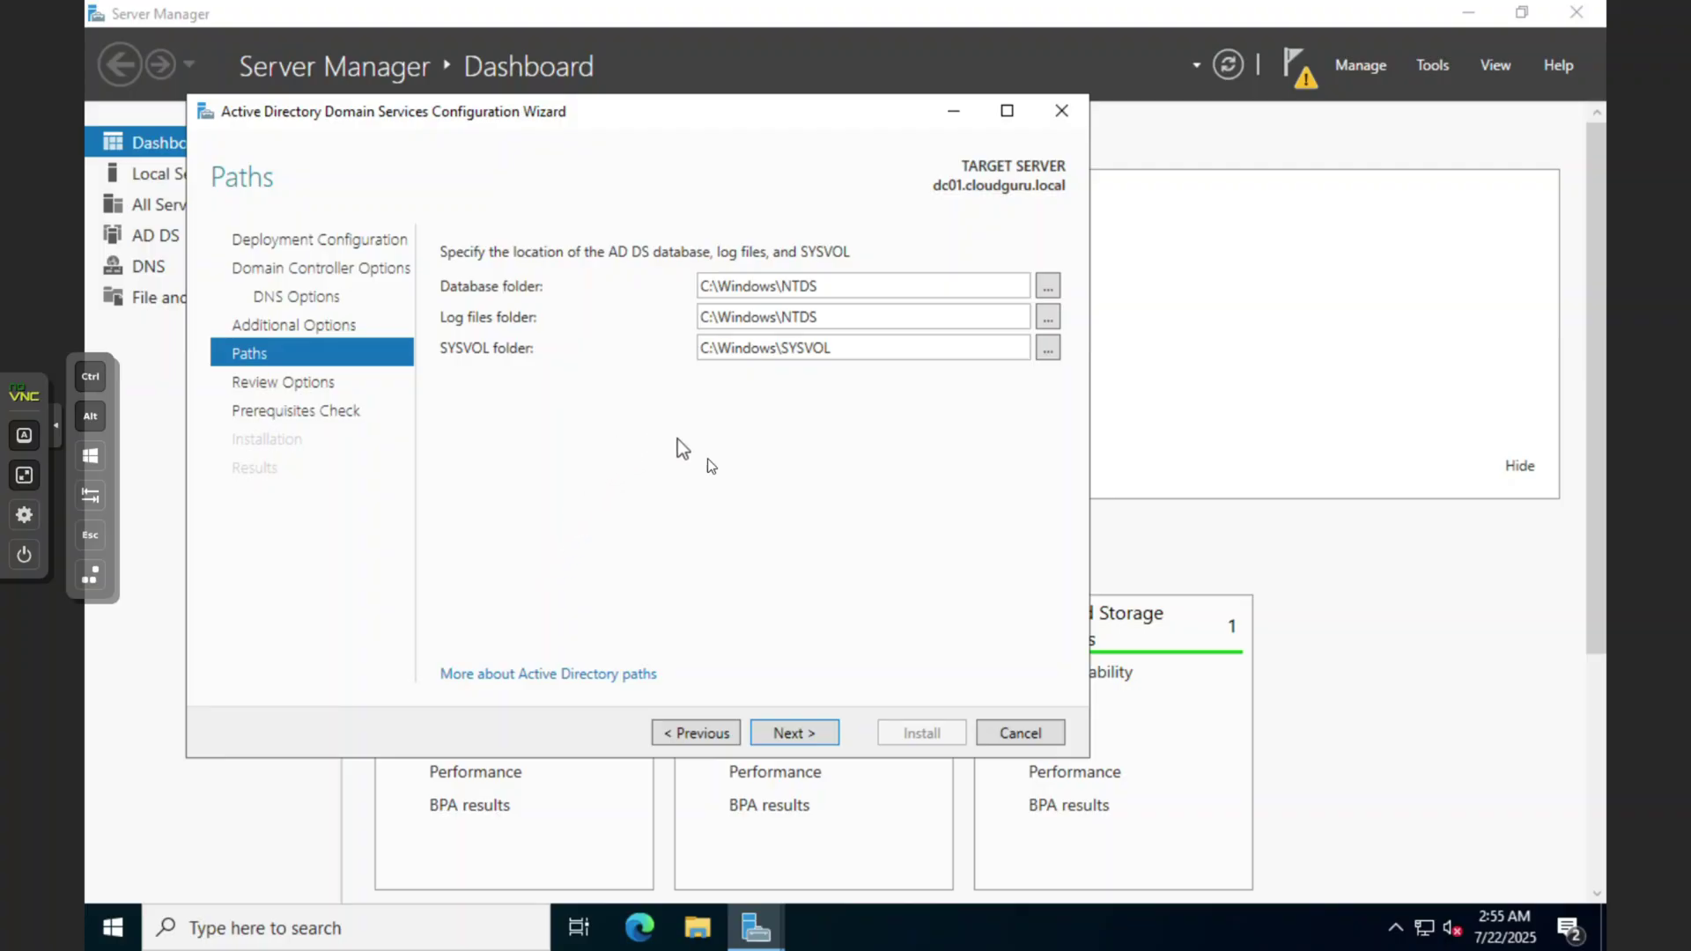
pyautogui.click(809, 732)
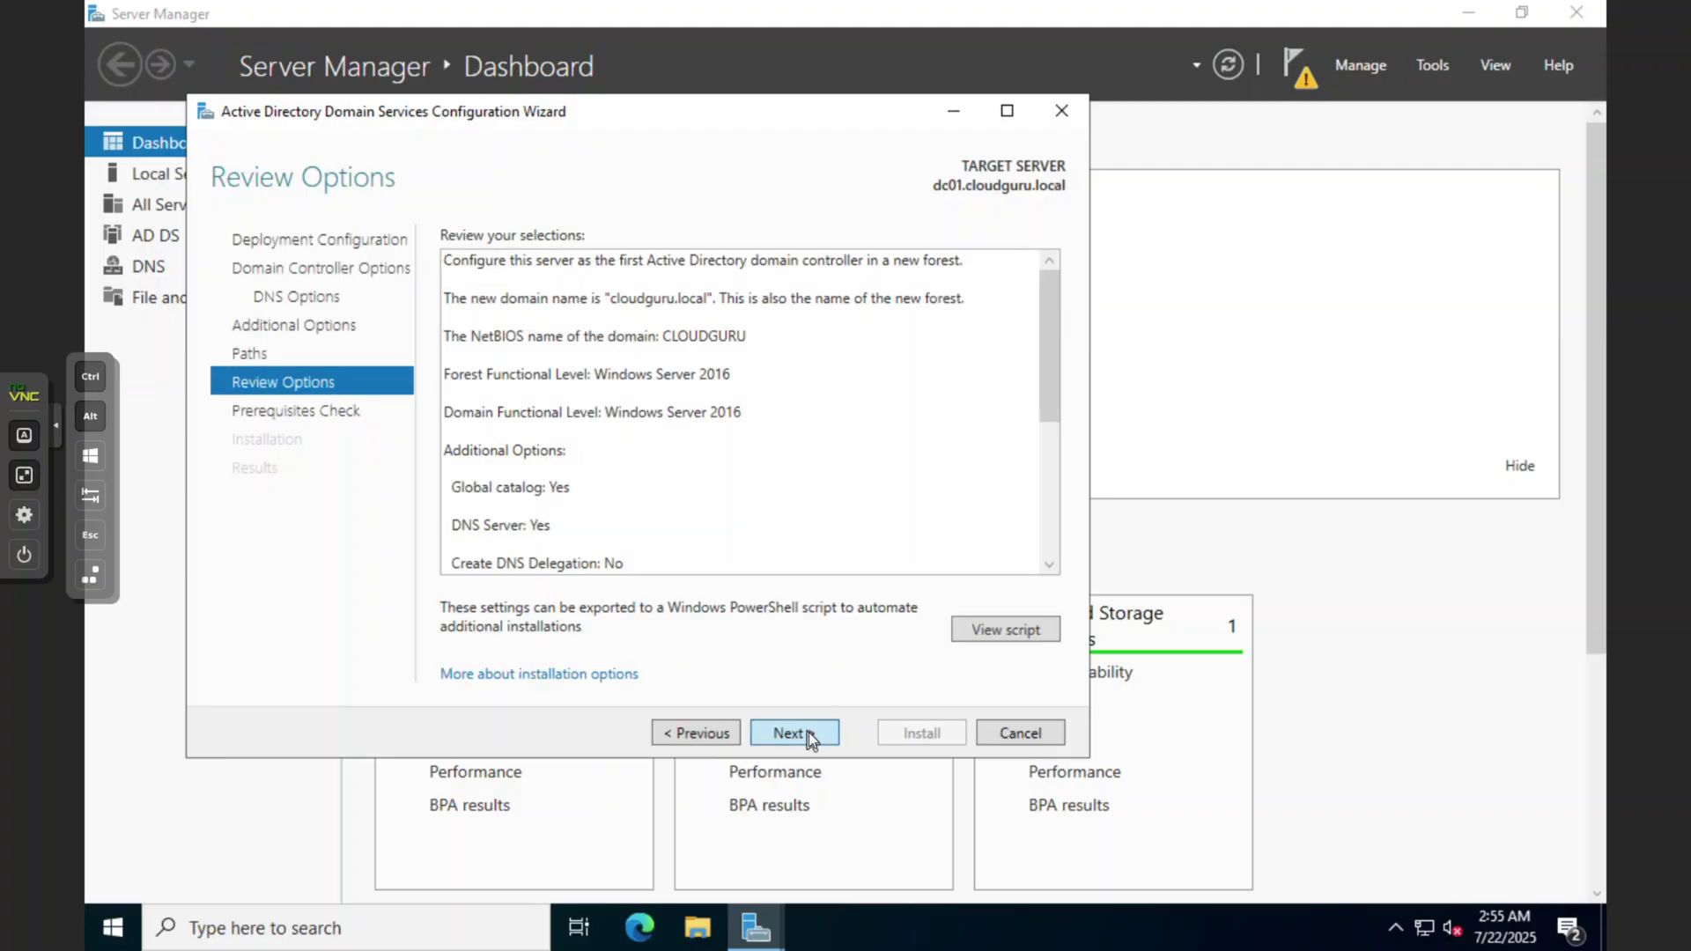
pyautogui.click(809, 732)
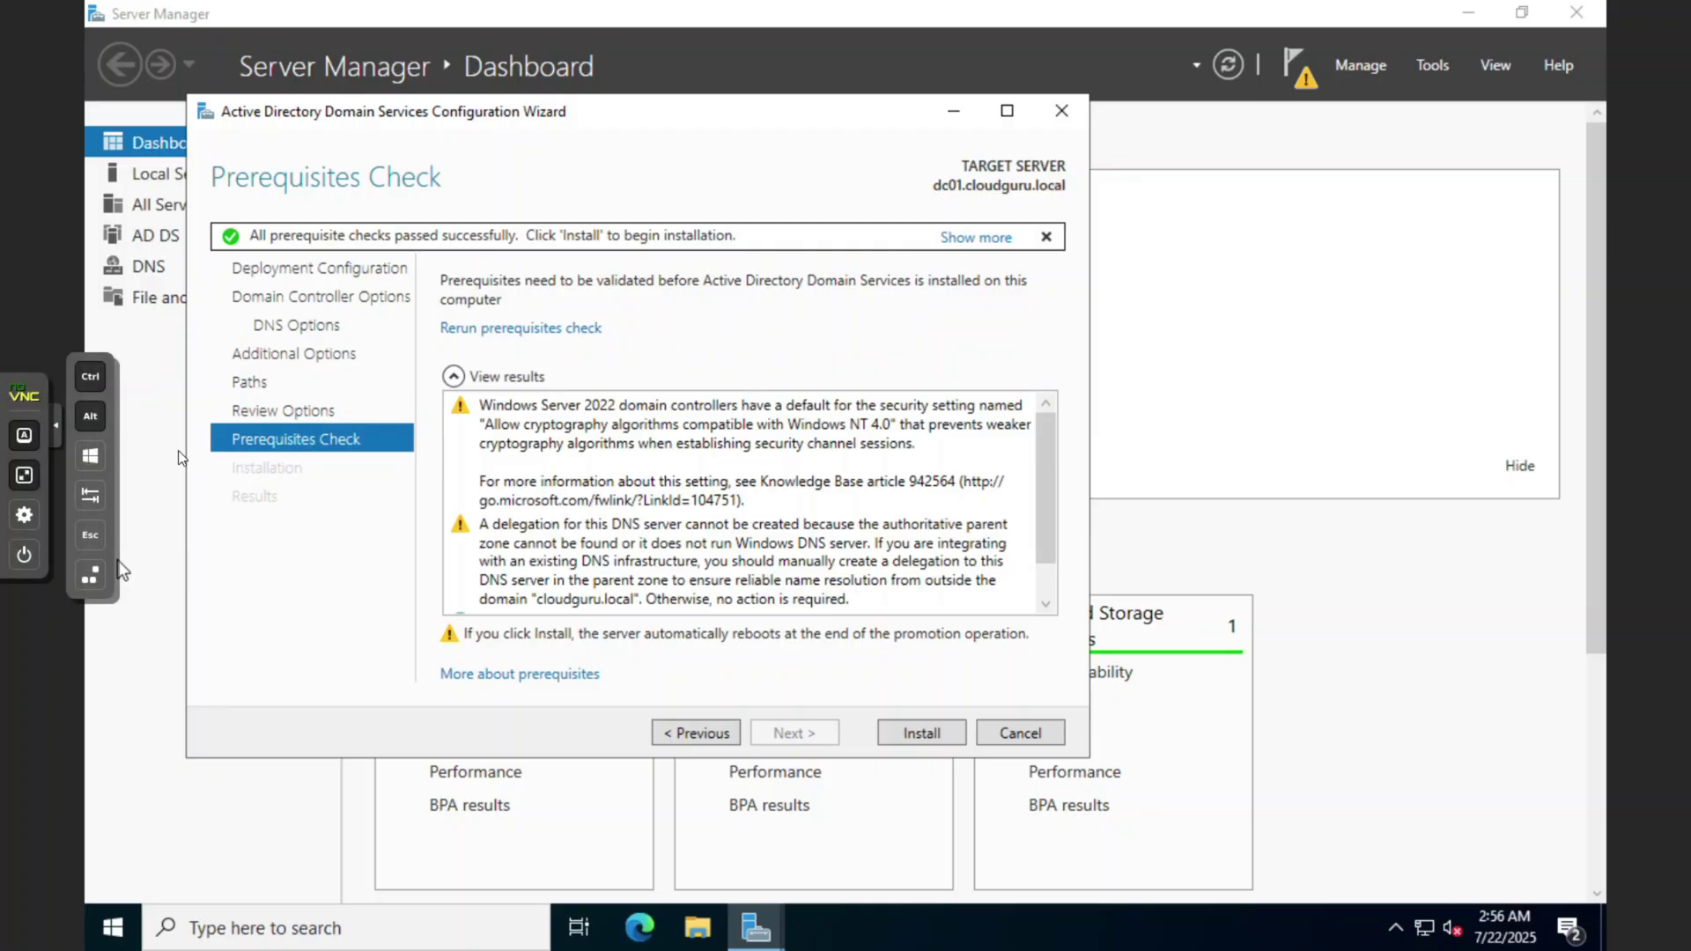
# Read through the prerequisites check results and start the domain controller installation.
pyautogui.scroll(-2, 678, 498)
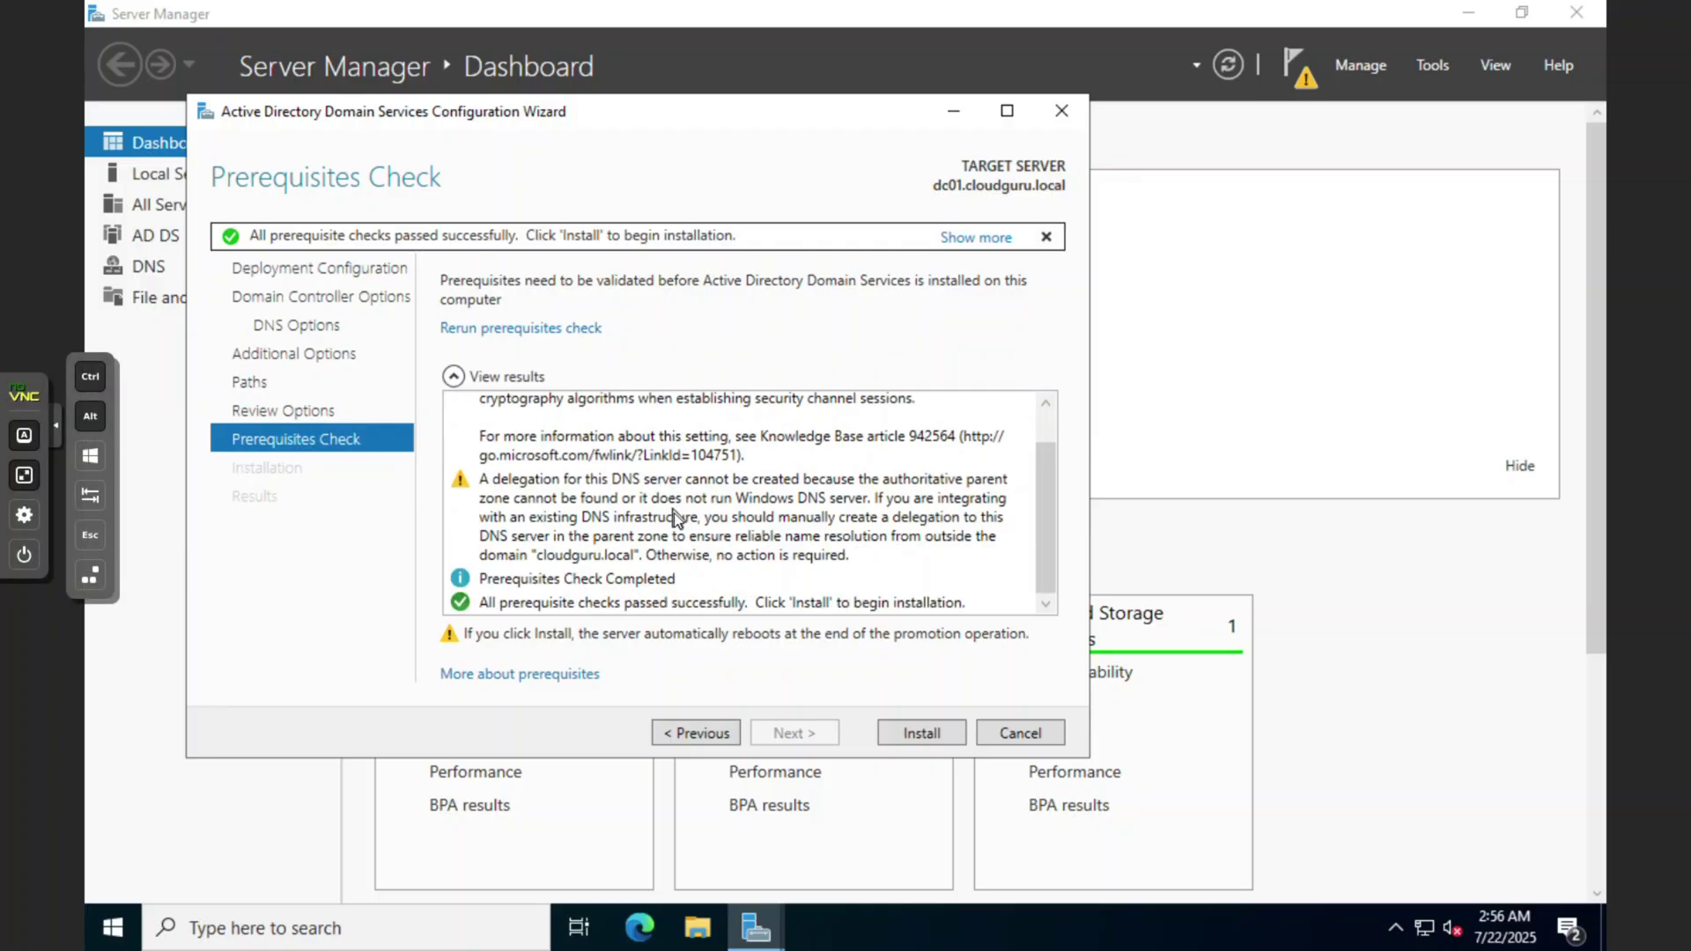
pyautogui.scroll(1, 673, 514)
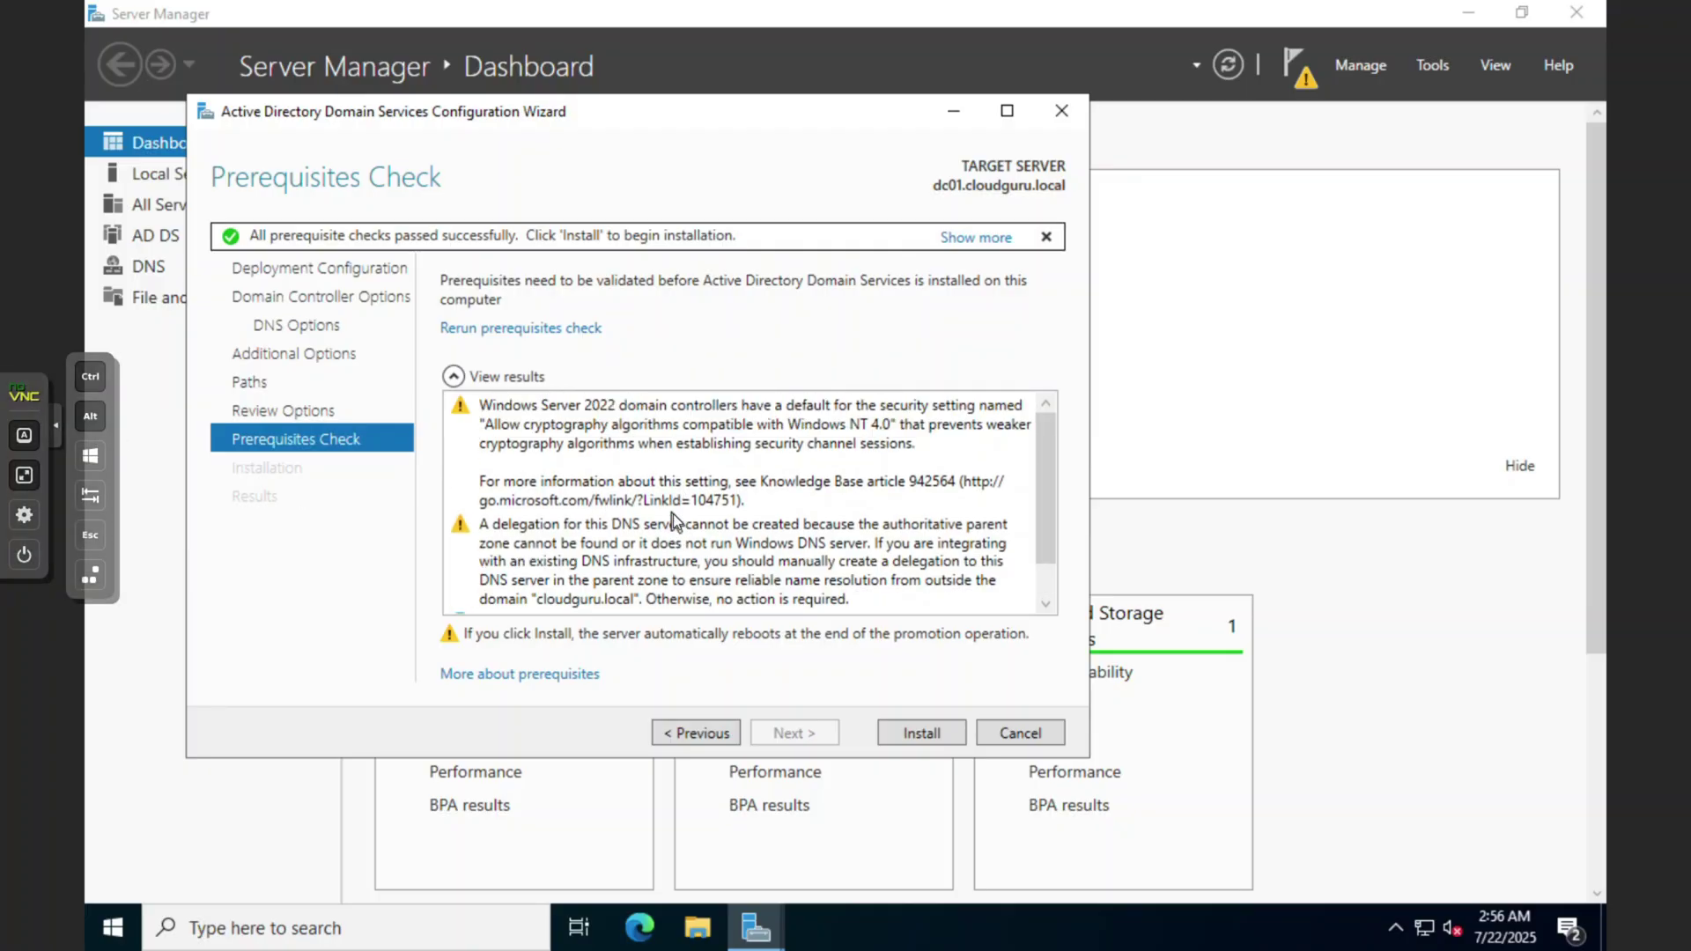
pyautogui.click(920, 733)
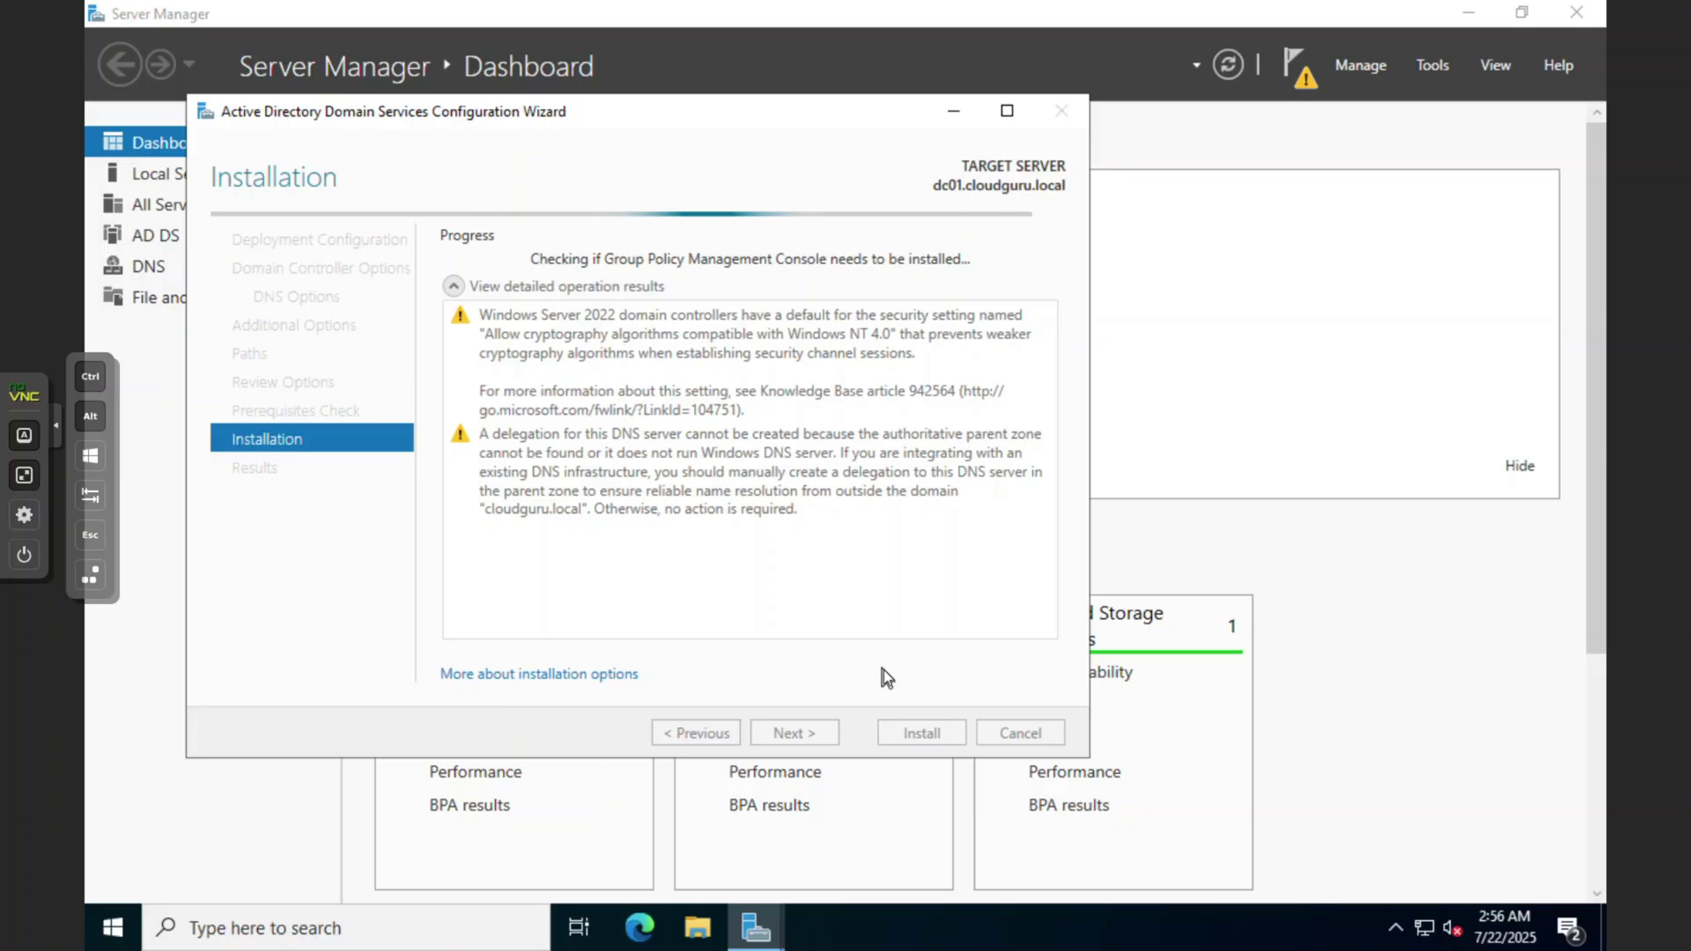
pyautogui.click(1434, 65)
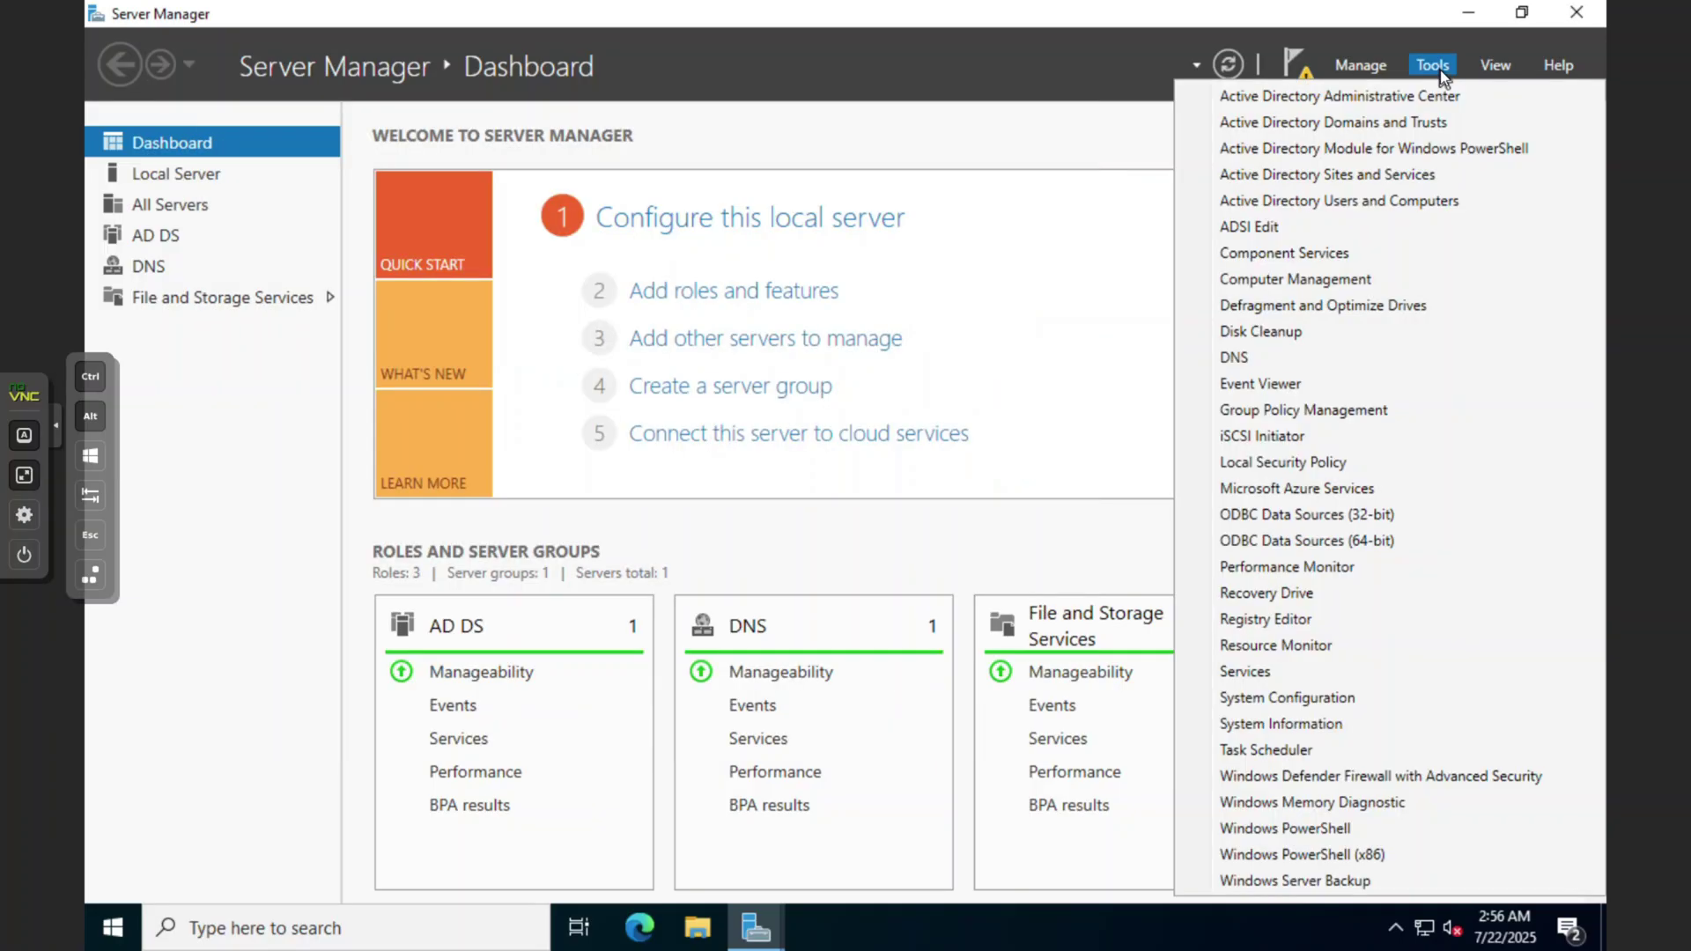
pyautogui.click(756, 927)
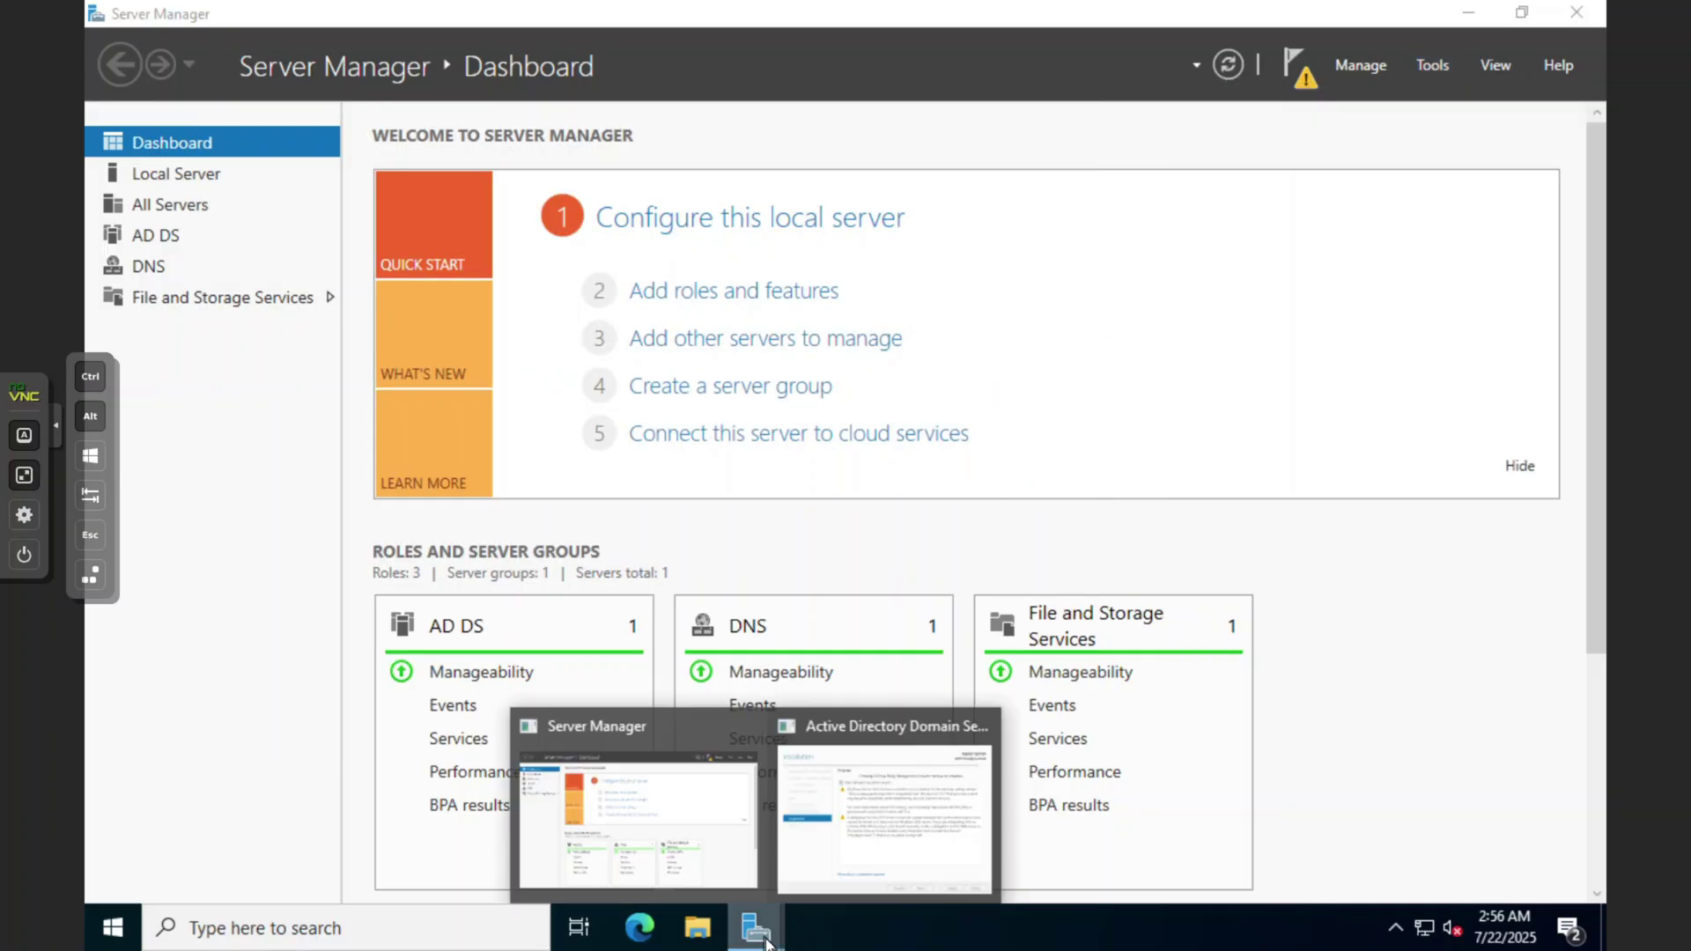
pyautogui.click(843, 859)
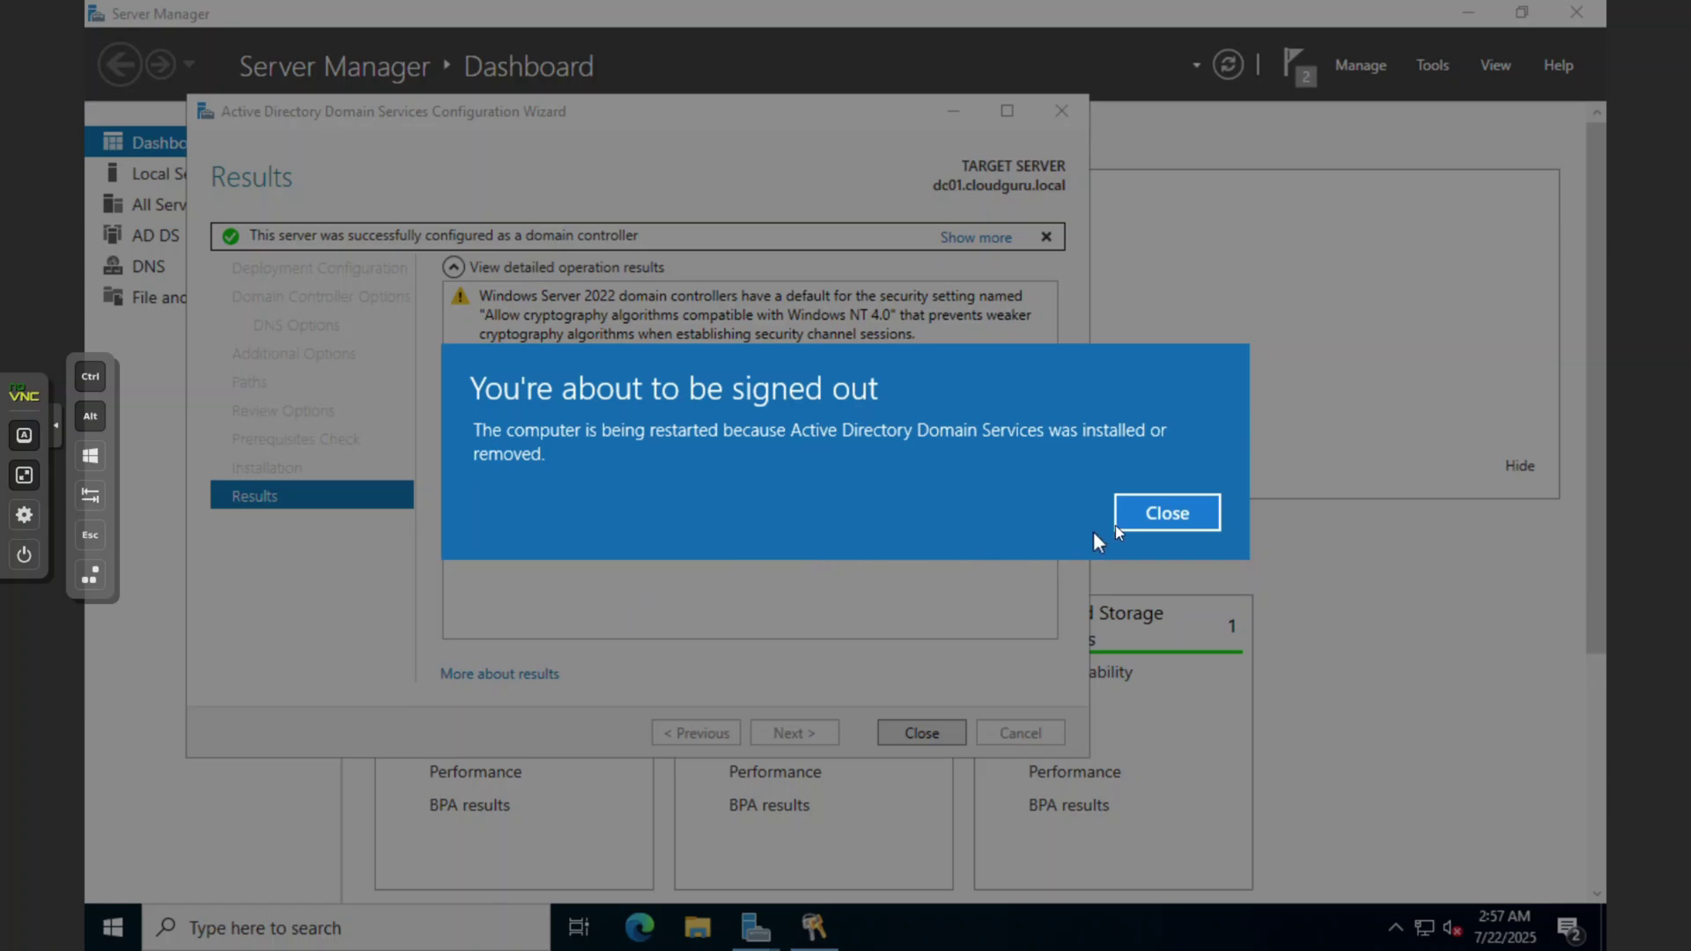
# Dismiss the restart notice, close the AD DS configuration wizard, and return the VM console from full screen to its normal size.
pyautogui.click(1143, 518)
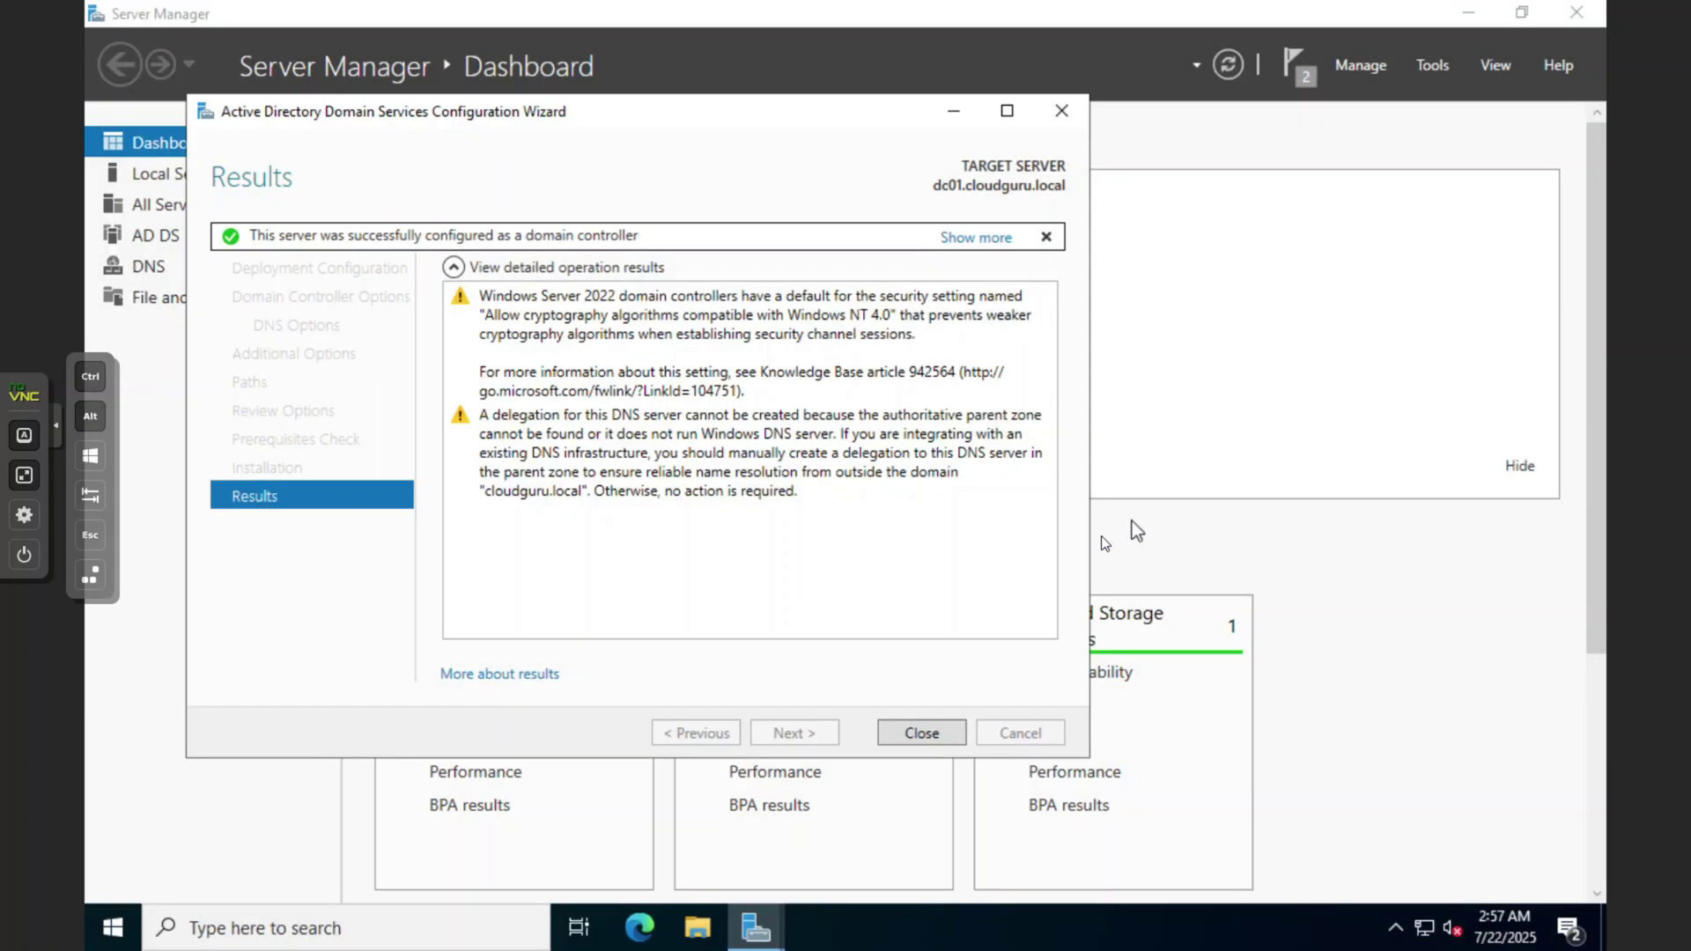
pyautogui.click(928, 731)
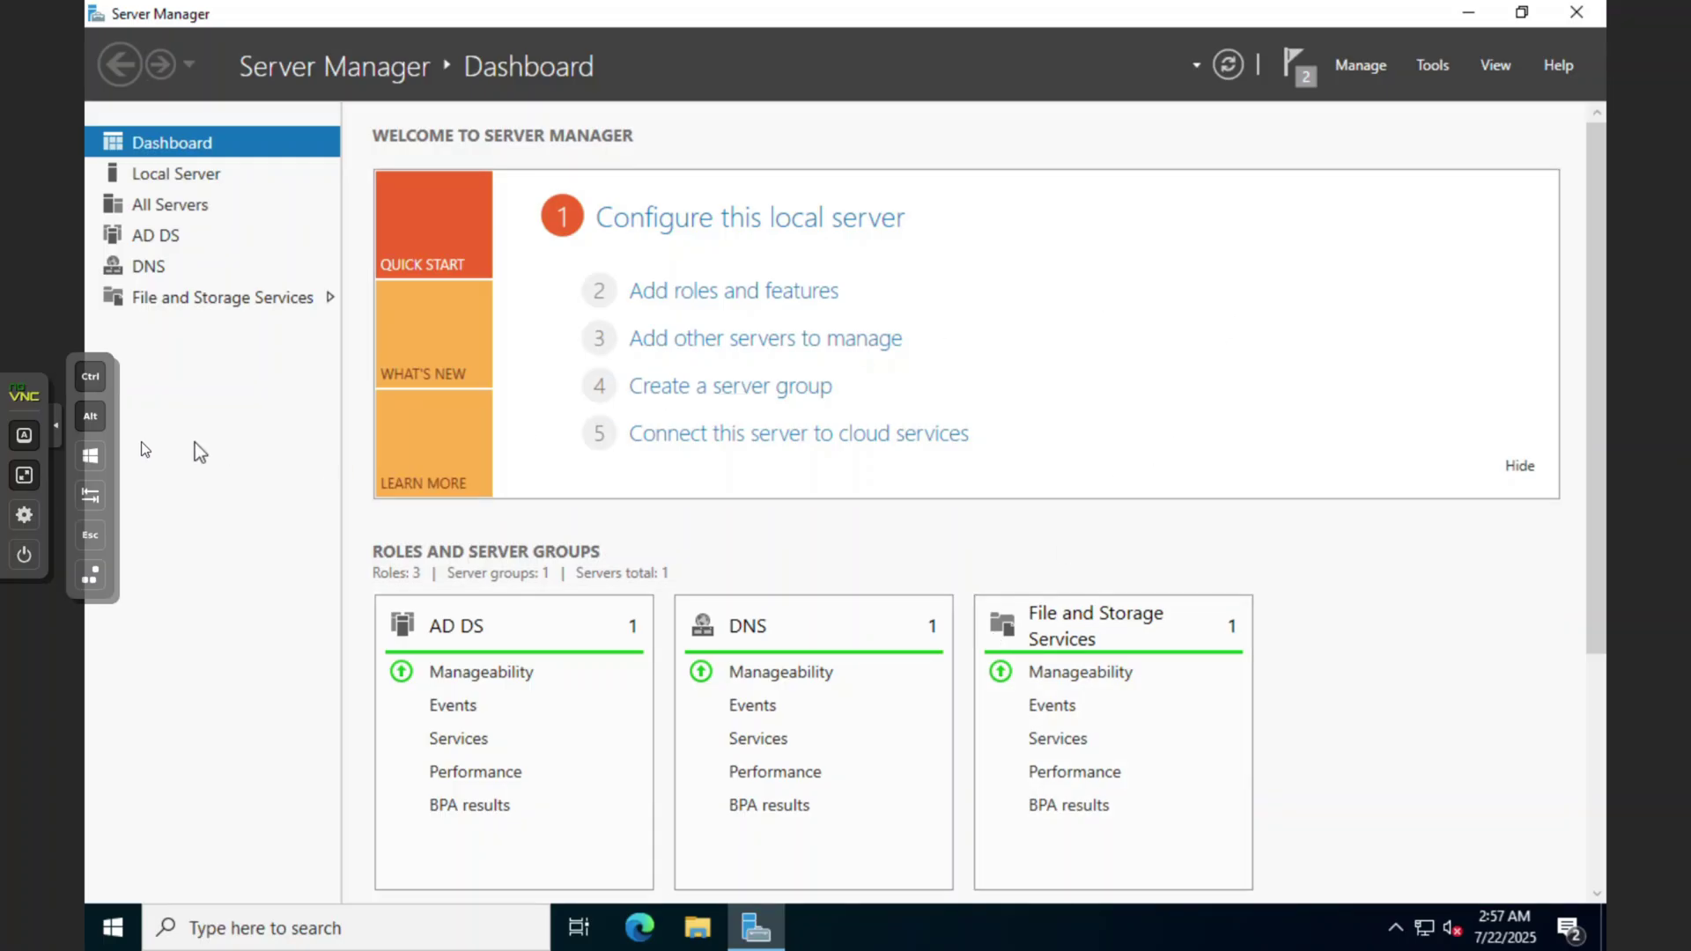
pyautogui.click(25, 477)
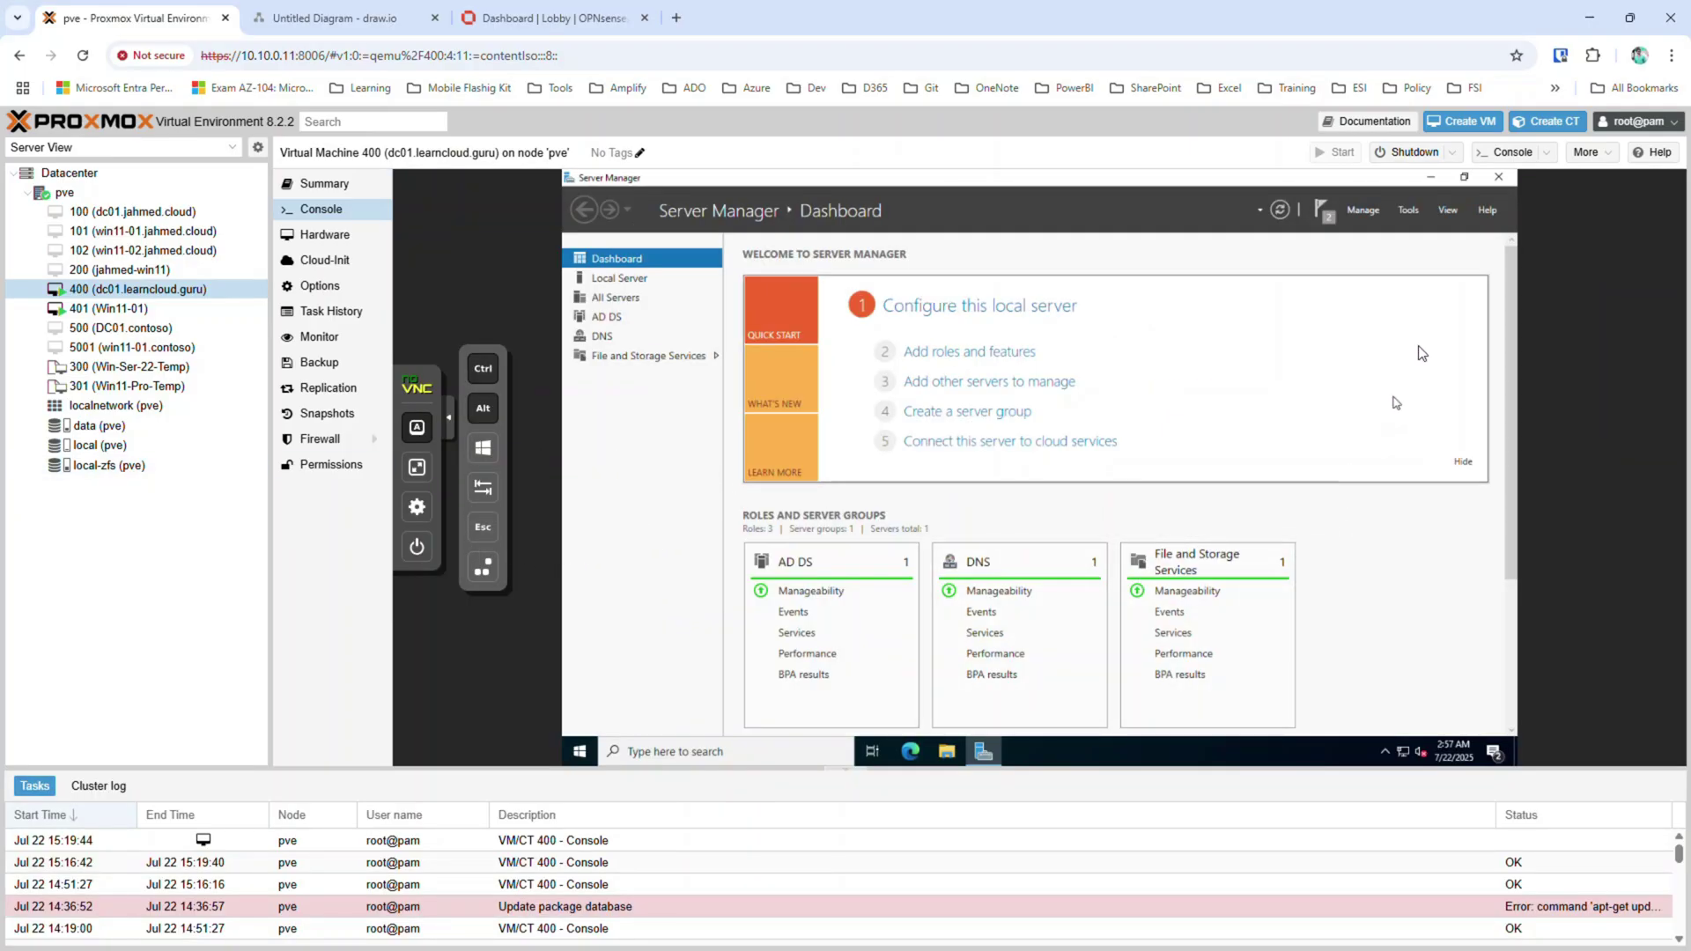
pyautogui.click(1324, 212)
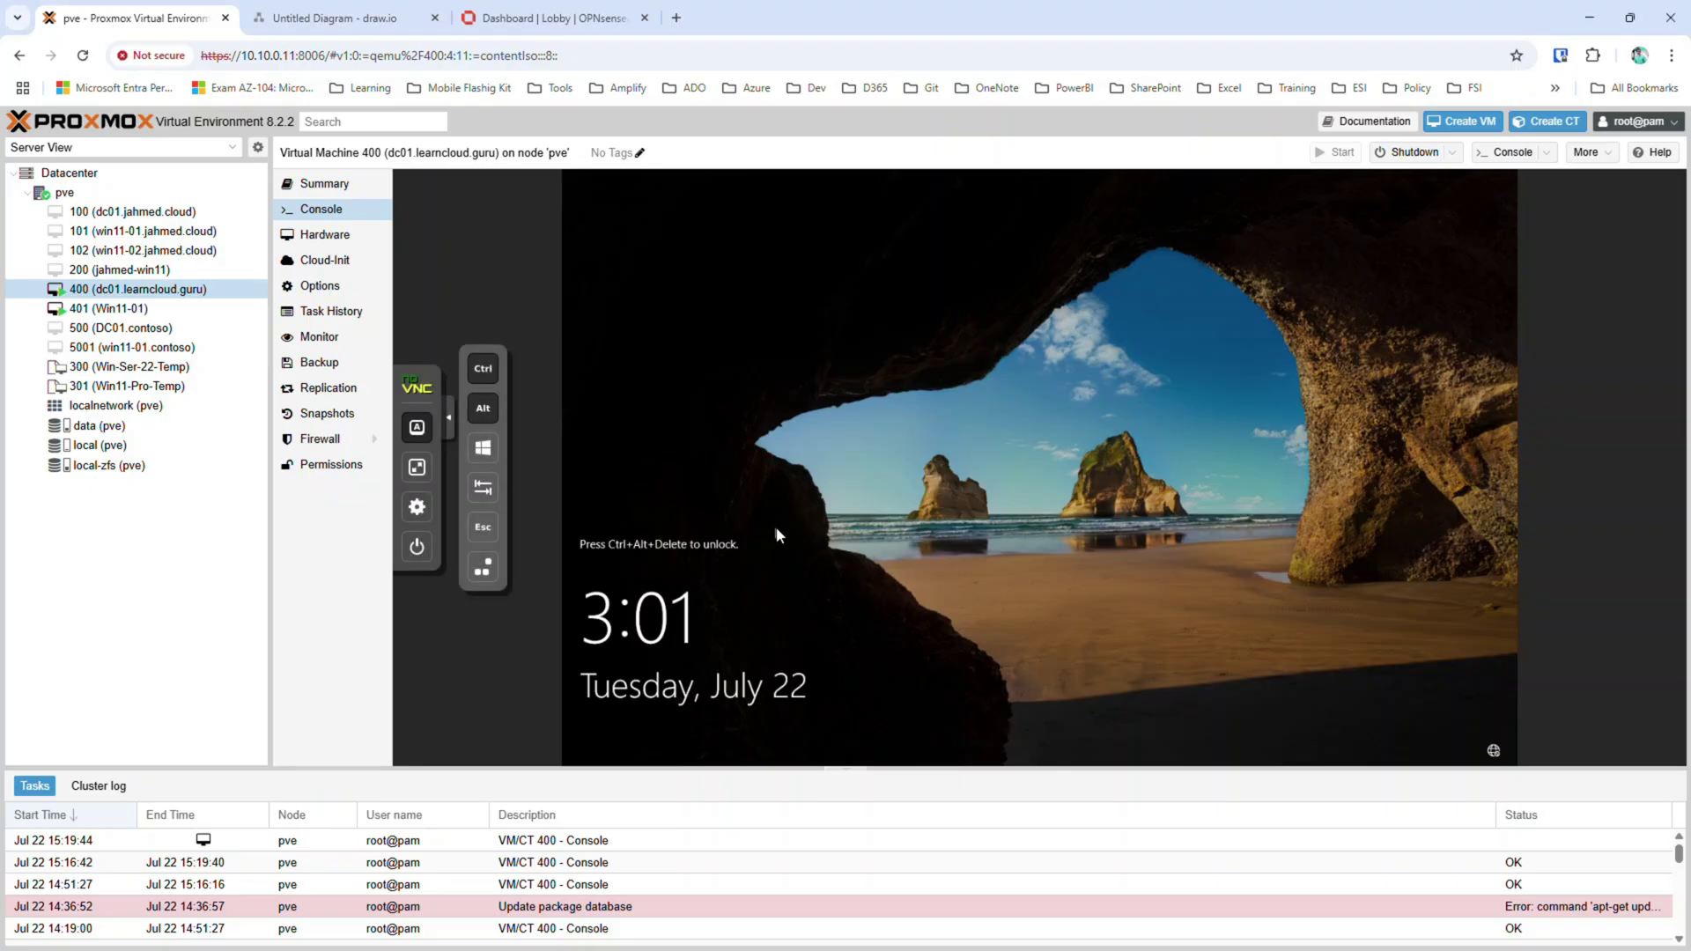
# Unlock the restarted VM, sign in as CLOUDGURU\Administrator with the account password, and dismiss the Windows Admin Center message.
pyautogui.click(482, 566)
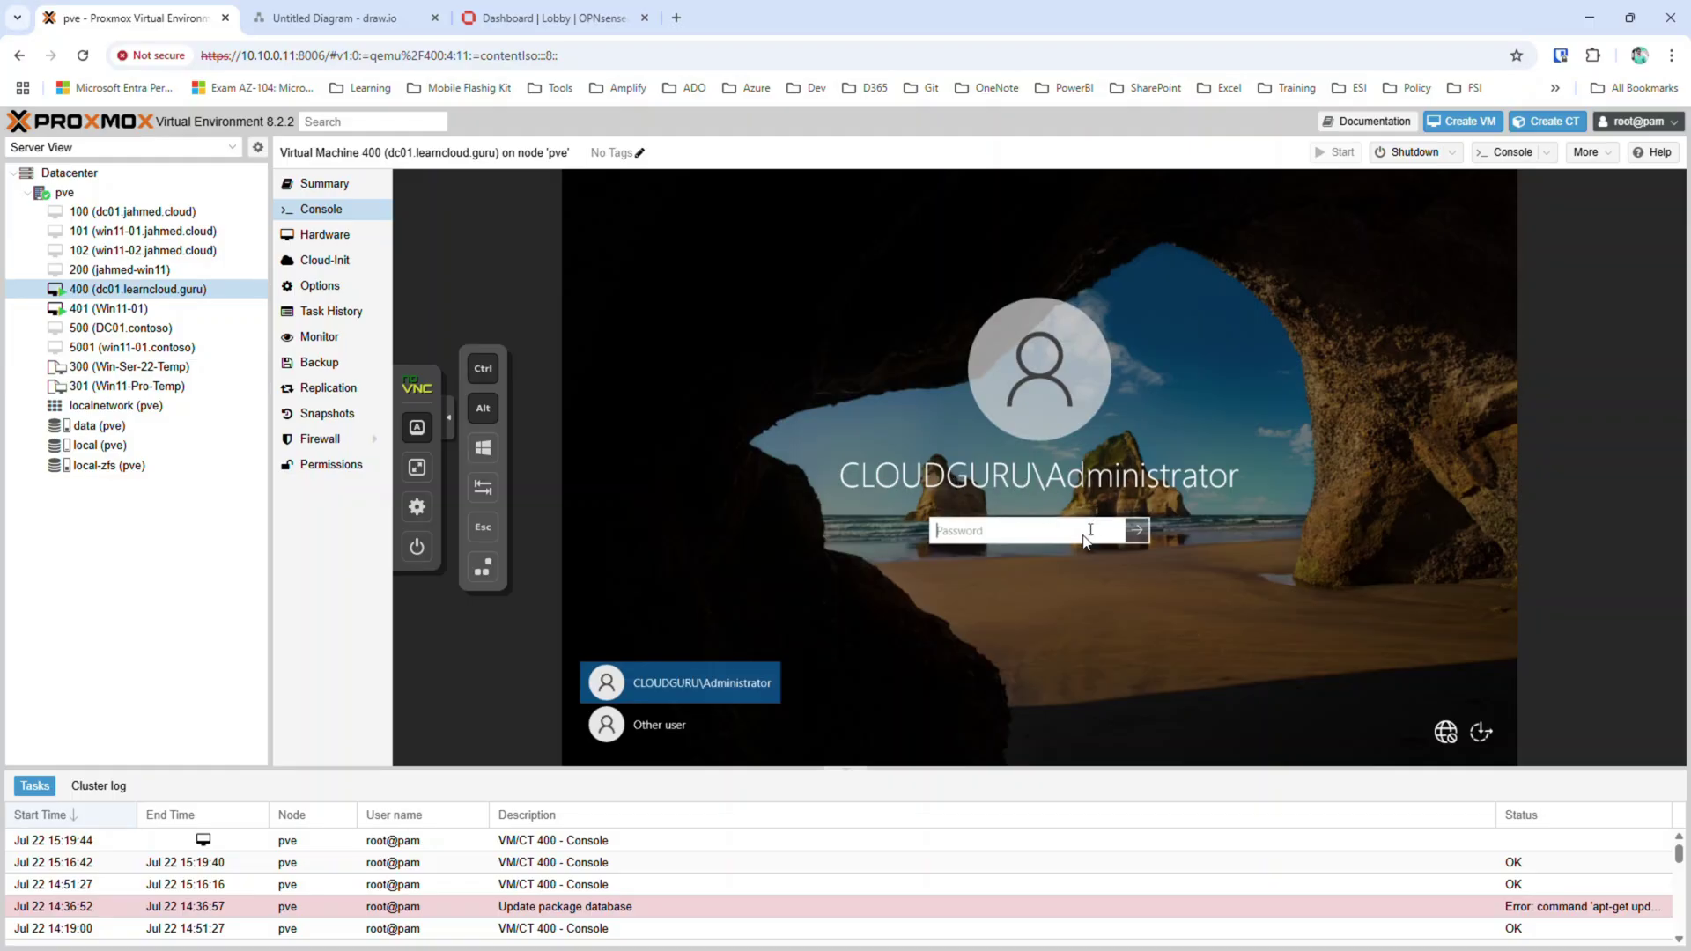
pyautogui.write('P••••••••••')
pyautogui.press('Return')
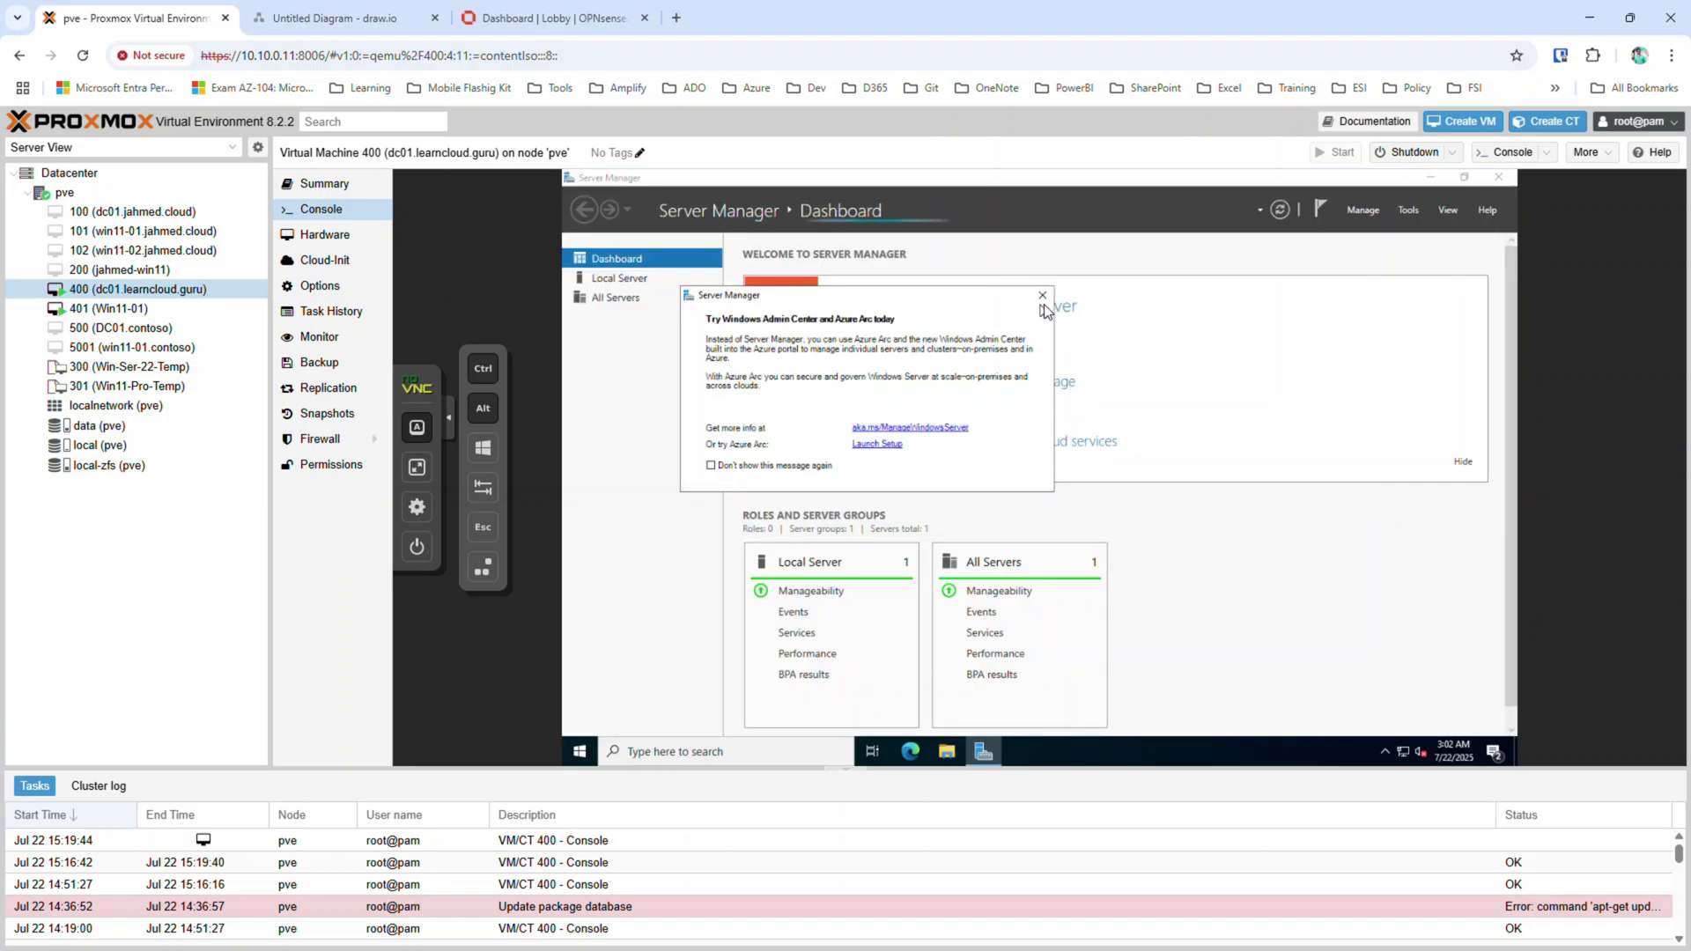
pyautogui.click(1043, 298)
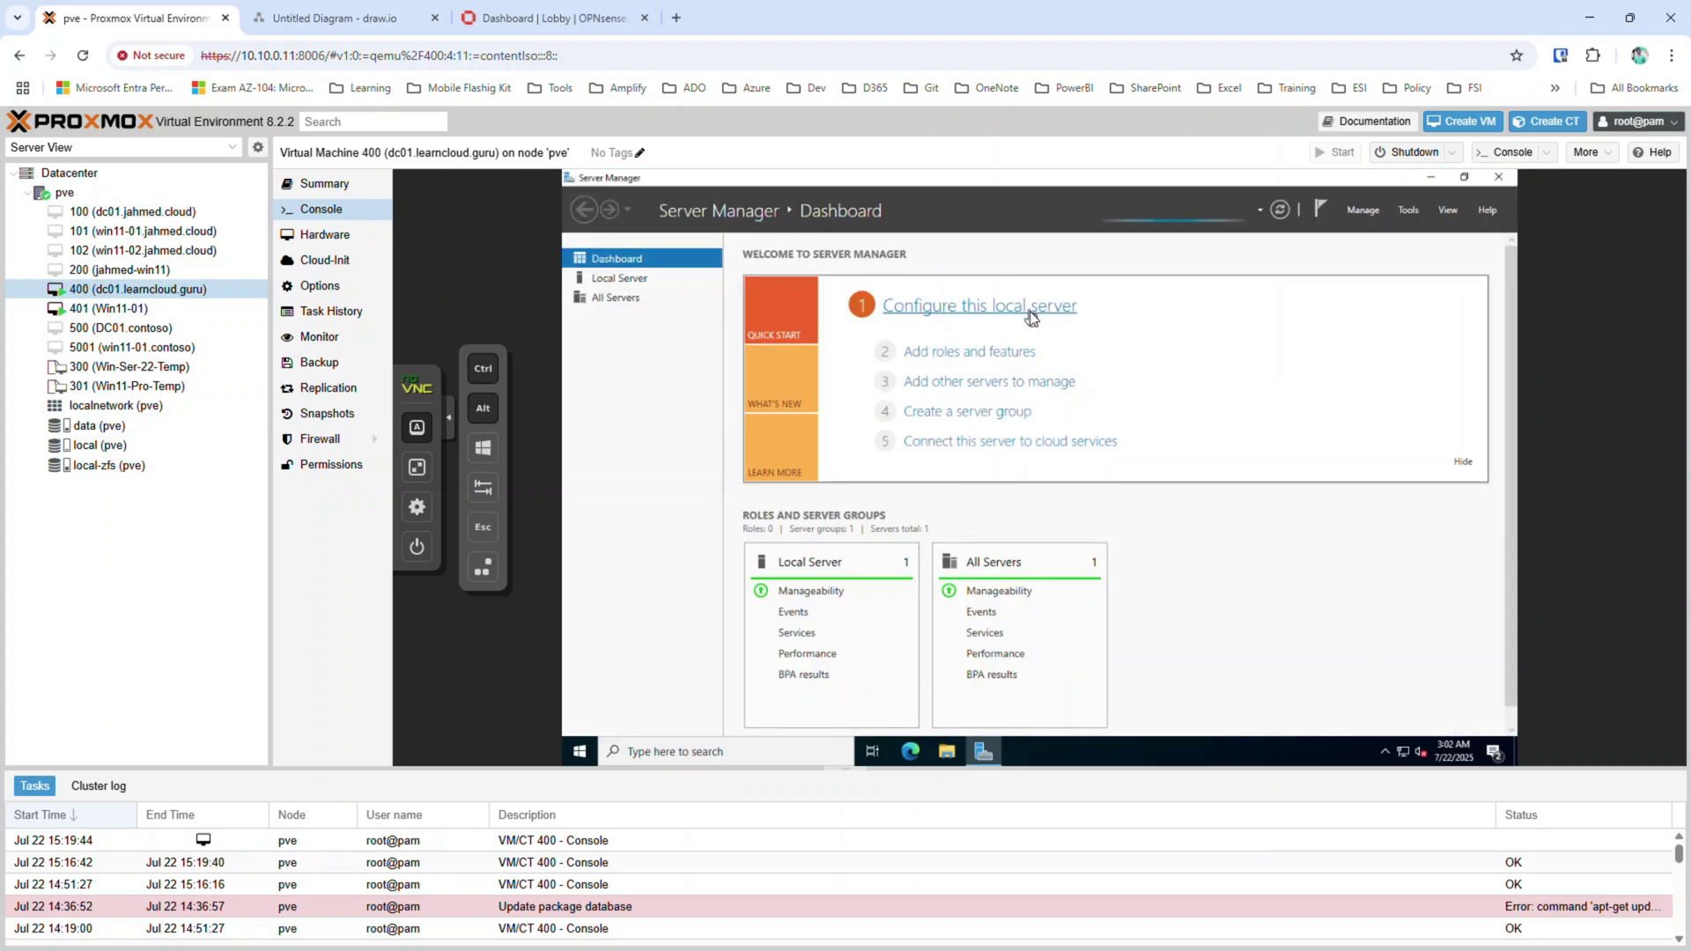